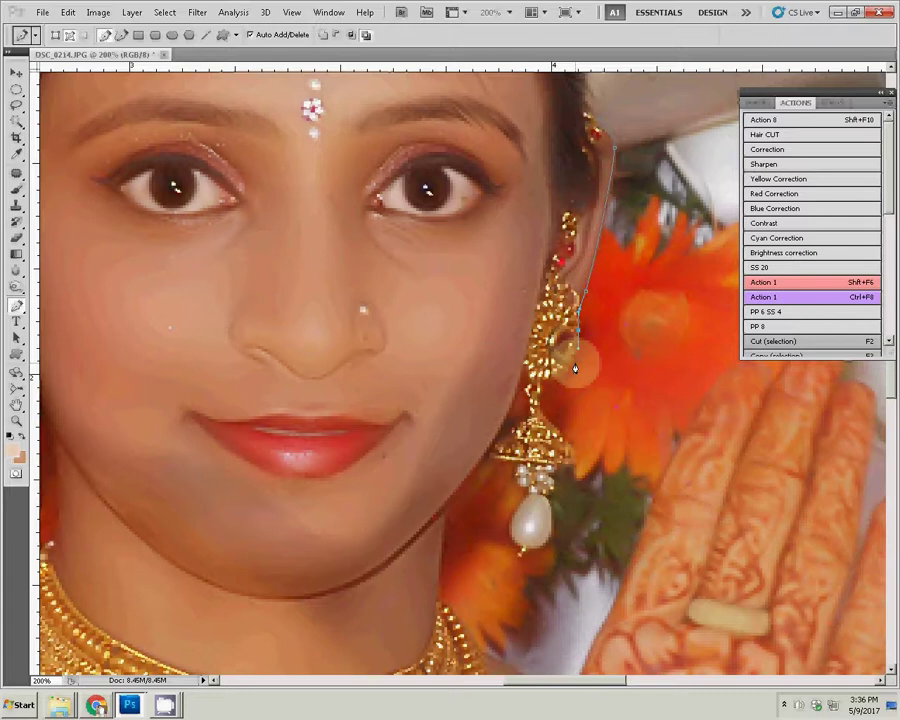
- Extend the bride's pen path down past her earring and around the pearl
left_click(541, 388)
left_click(561, 484)
left_click(548, 502)
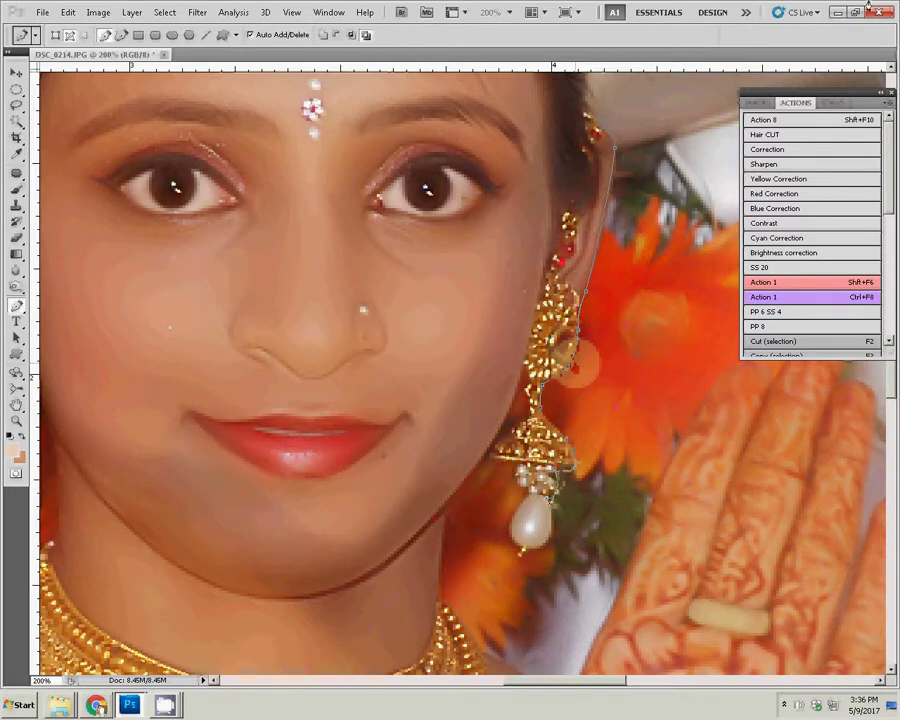
left_click(547, 544)
left_click(520, 558)
left_click(487, 455)
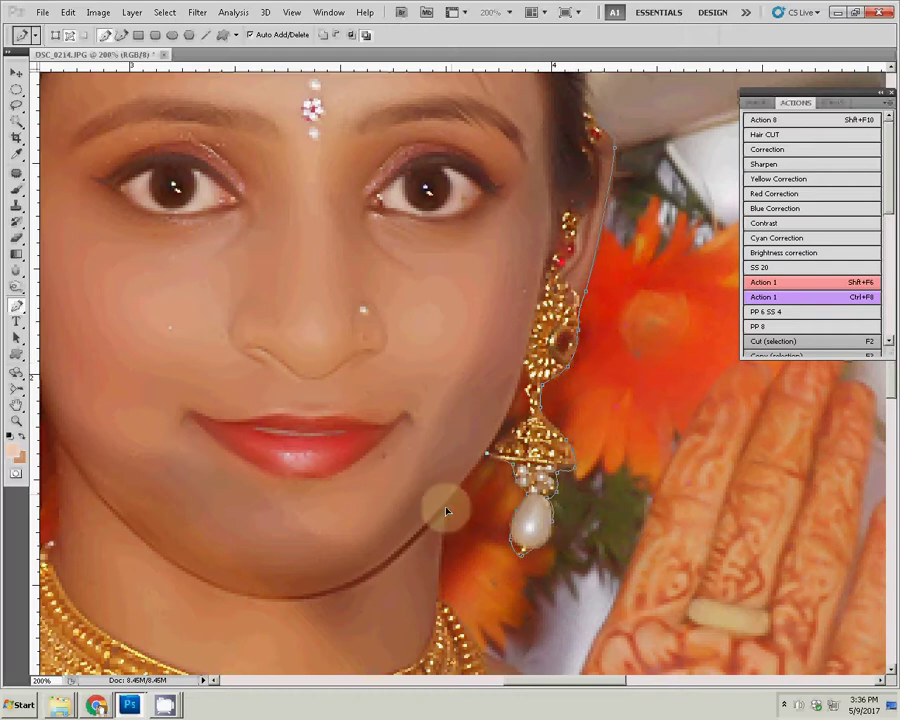
- Trace the path down the henna hand's finger edge to the top of the pink cloth
left_click_drag(438, 510, 348, 270)
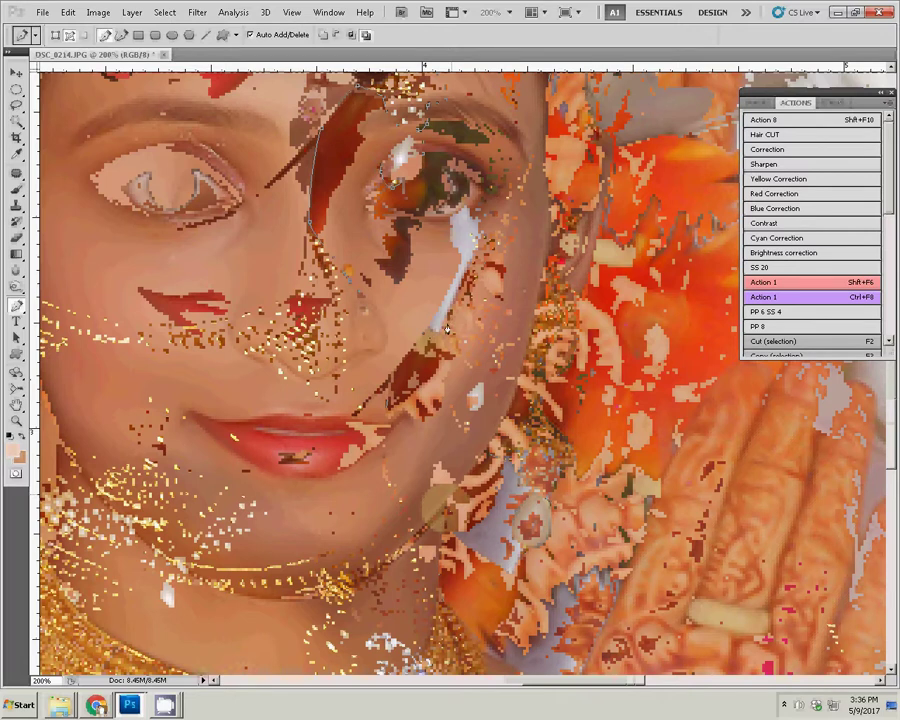
left_click_drag(446, 327, 388, 380)
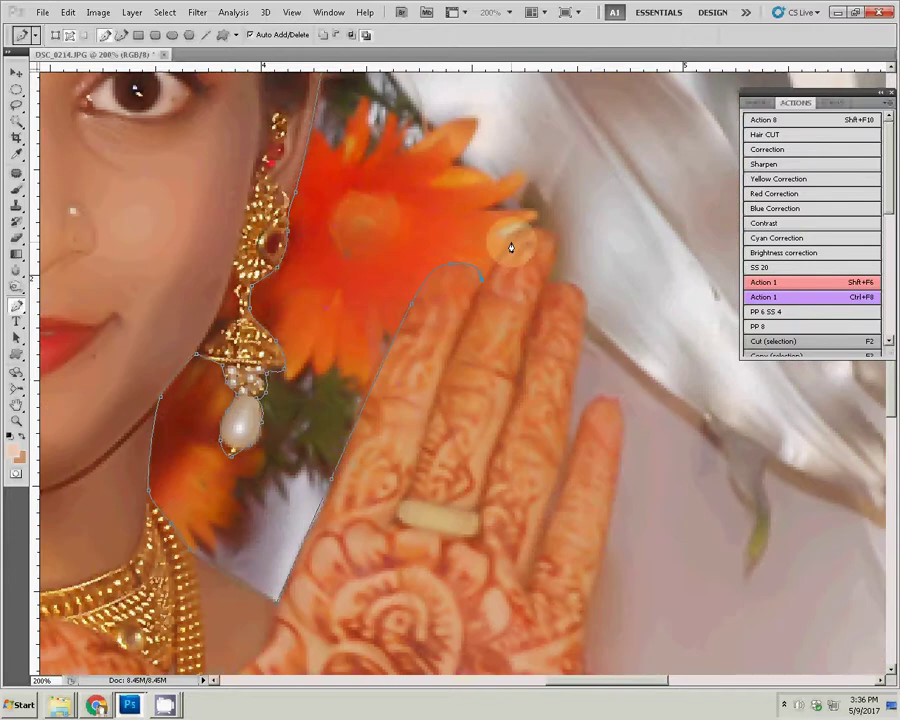
left_click(588, 295)
left_click(582, 343)
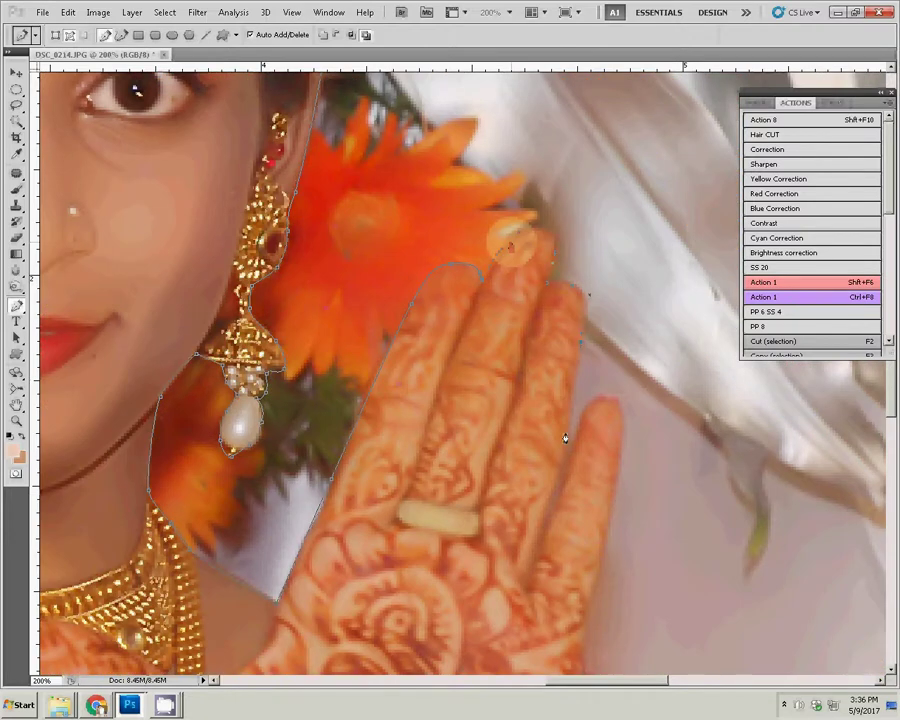
left_click(548, 516)
left_click_drag(623, 482, 570, 185)
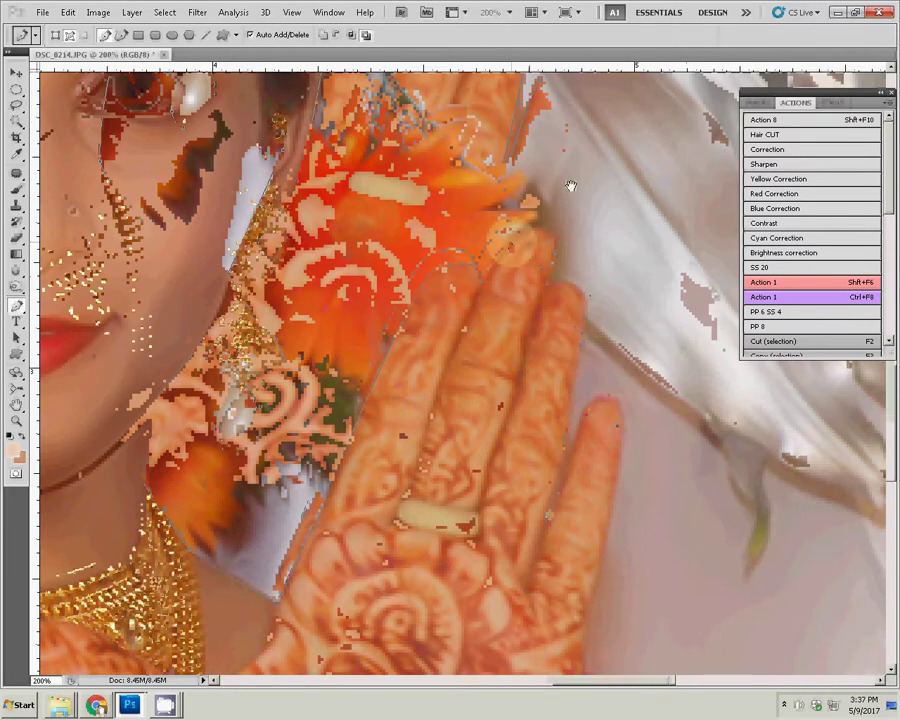
left_click(538, 354)
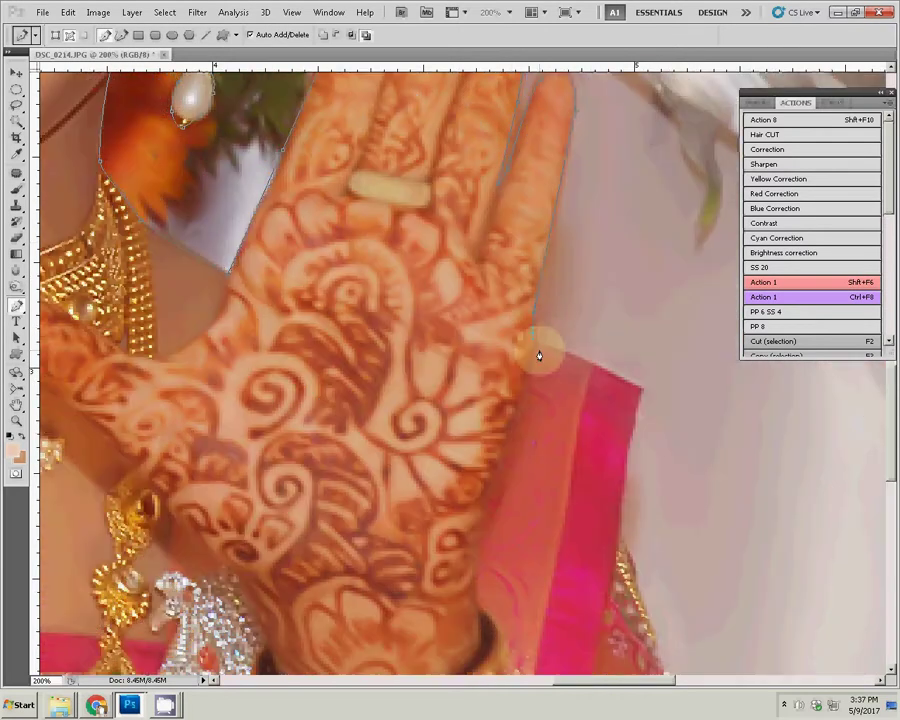
left_click(636, 387)
- Pan down past both arms' bangles to bring the bride's other side into view
left_click_drag(637, 412, 512, 208)
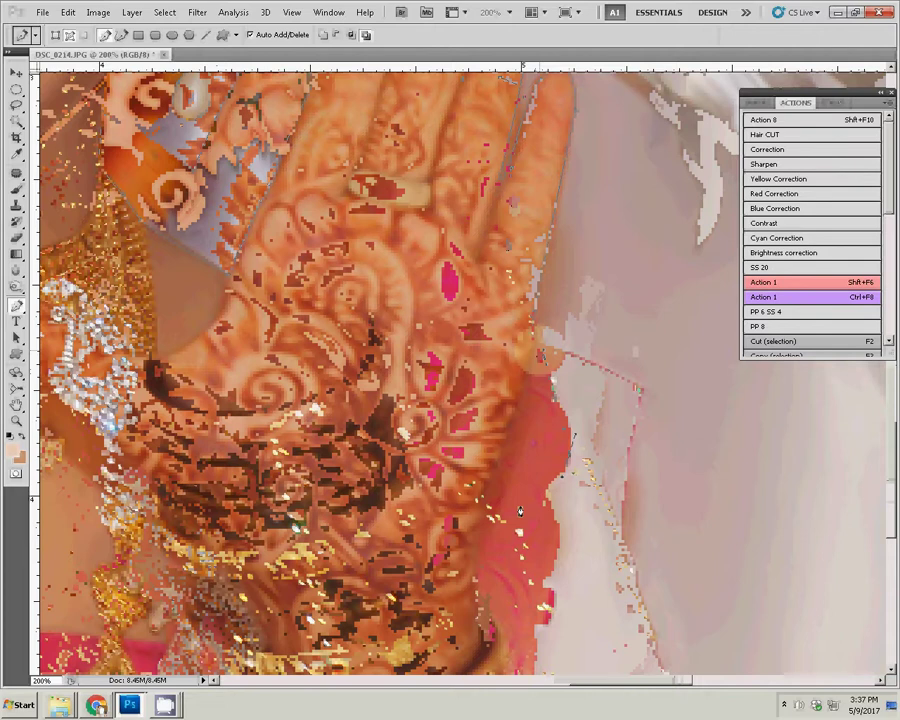
left_click_drag(568, 461, 575, 344)
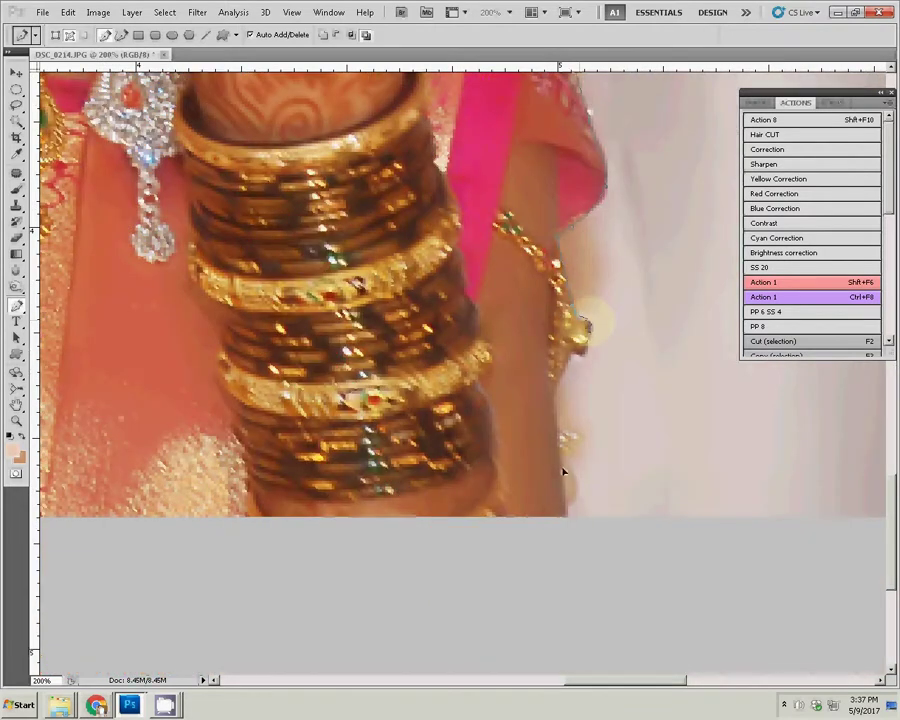
mouse_move(568, 517)
left_mouse_down()
mouse_move(736, 503)
mouse_move(755, 468)
left_mouse_up()
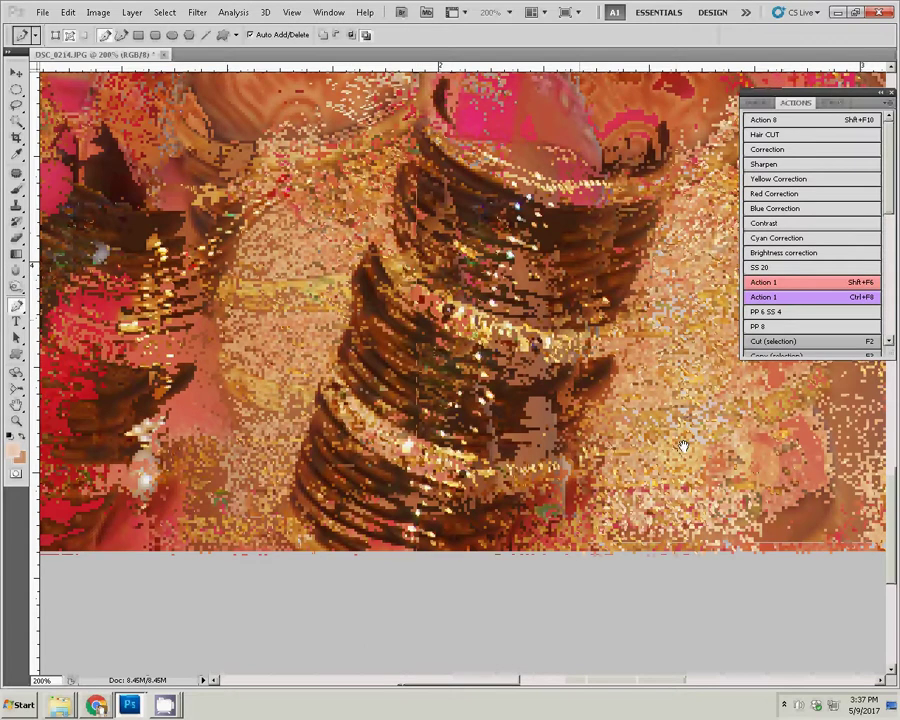
left_click_drag(240, 440, 564, 434)
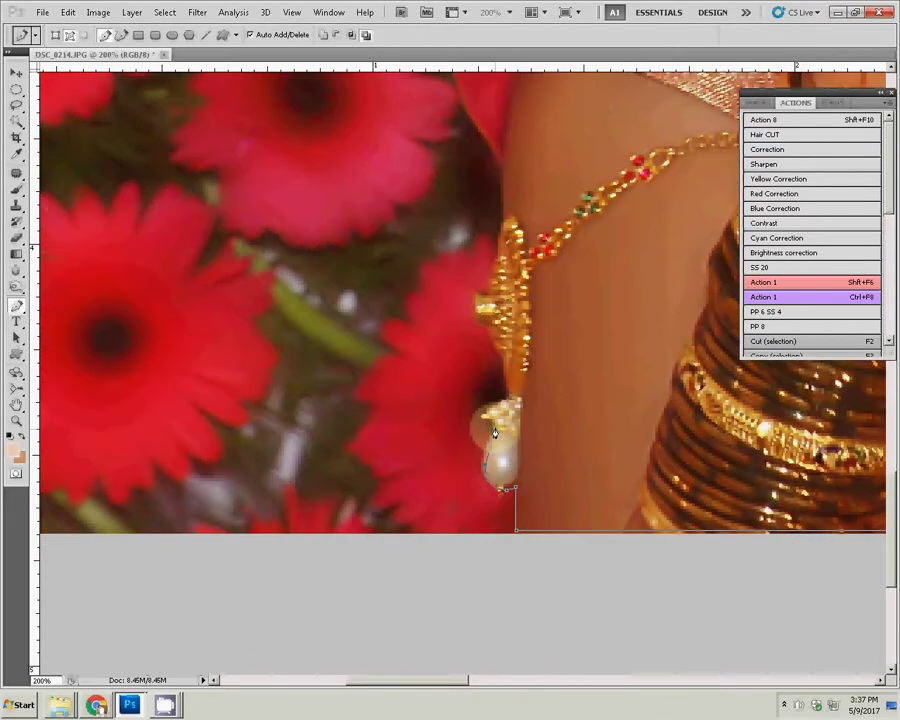
- Continue the path up around the pearl, pendant, jewellery and blouse edge
left_click(512, 401)
left_click(509, 197)
left_click_drag(463, 341, 362, 513)
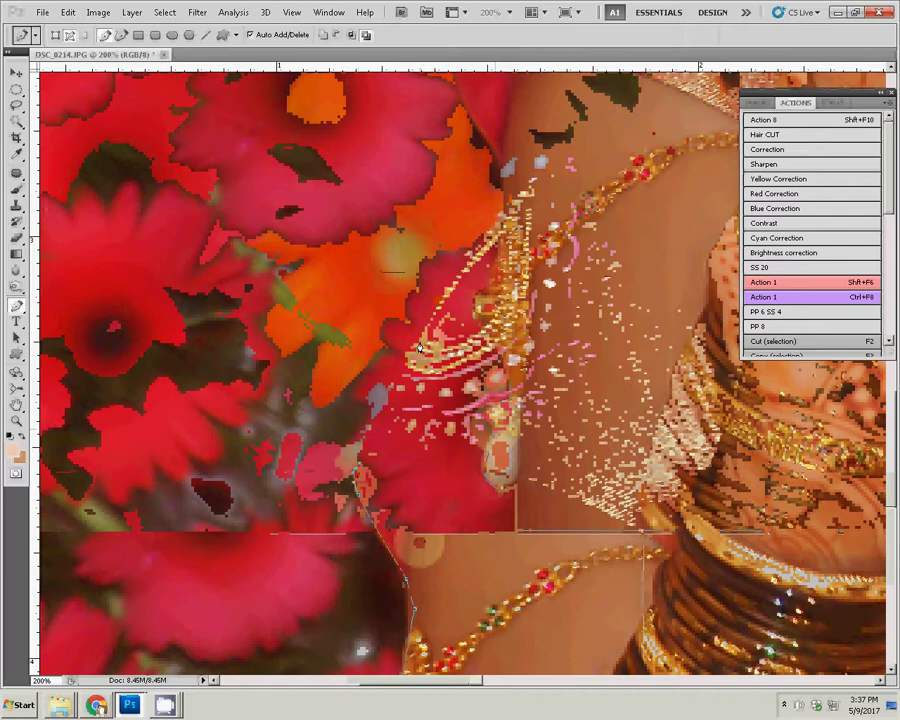
left_click(489, 237)
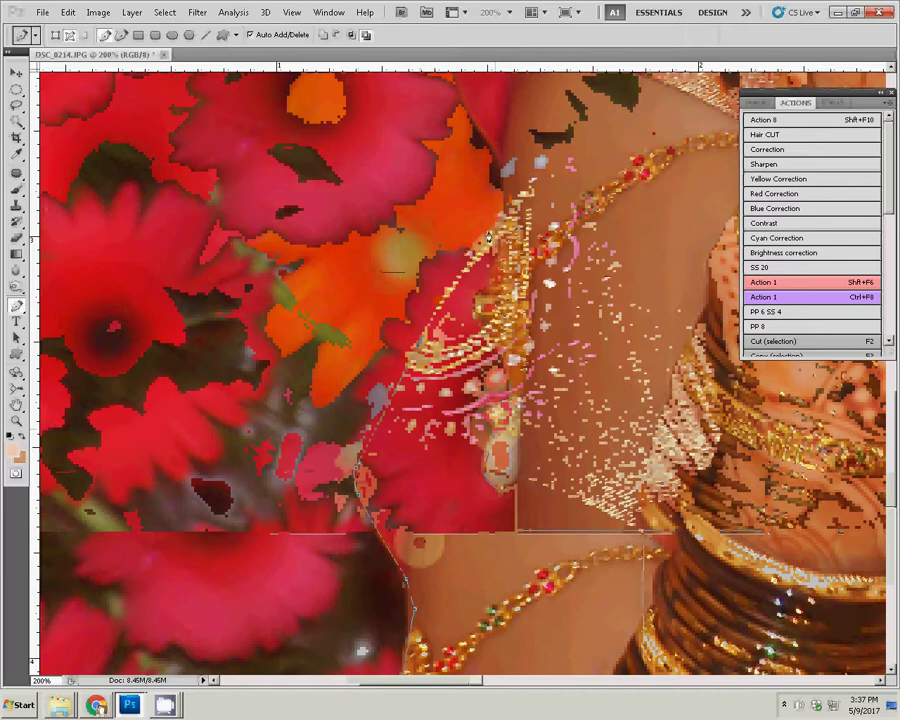
left_click(647, 102)
left_click_drag(647, 102, 415, 548)
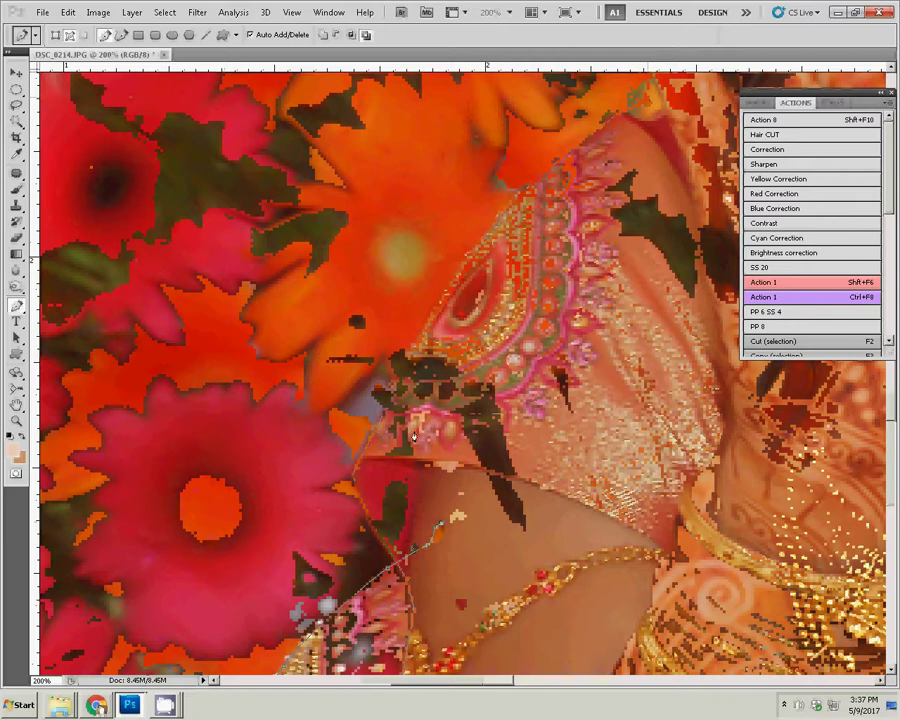
- Trace curved path segments around the fingers of the bride's other hand
left_click(411, 408)
left_click(527, 530)
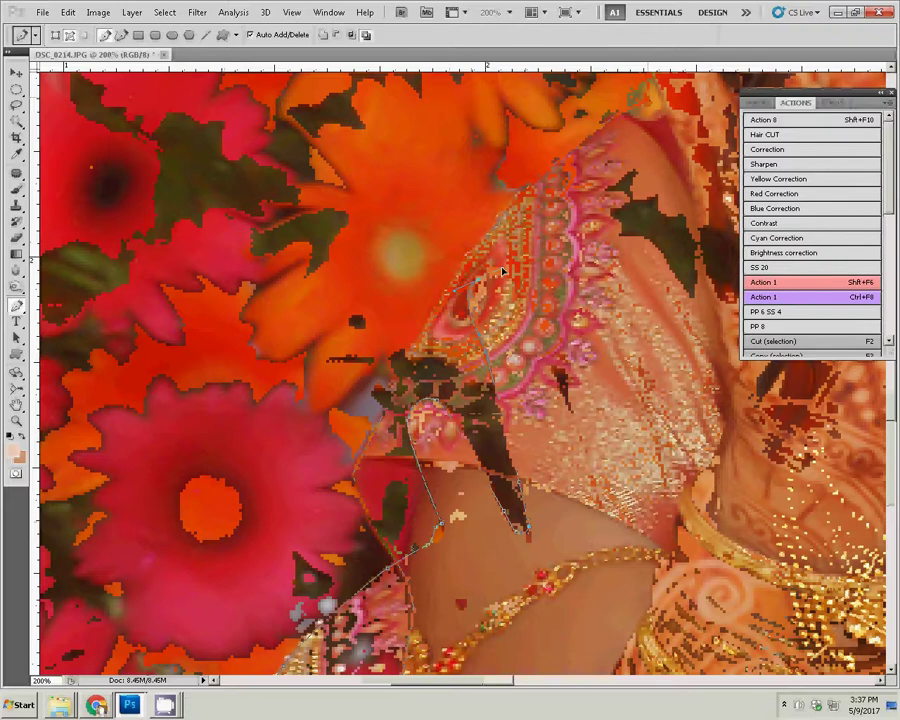
left_click_drag(501, 269, 528, 313)
left_click(568, 405)
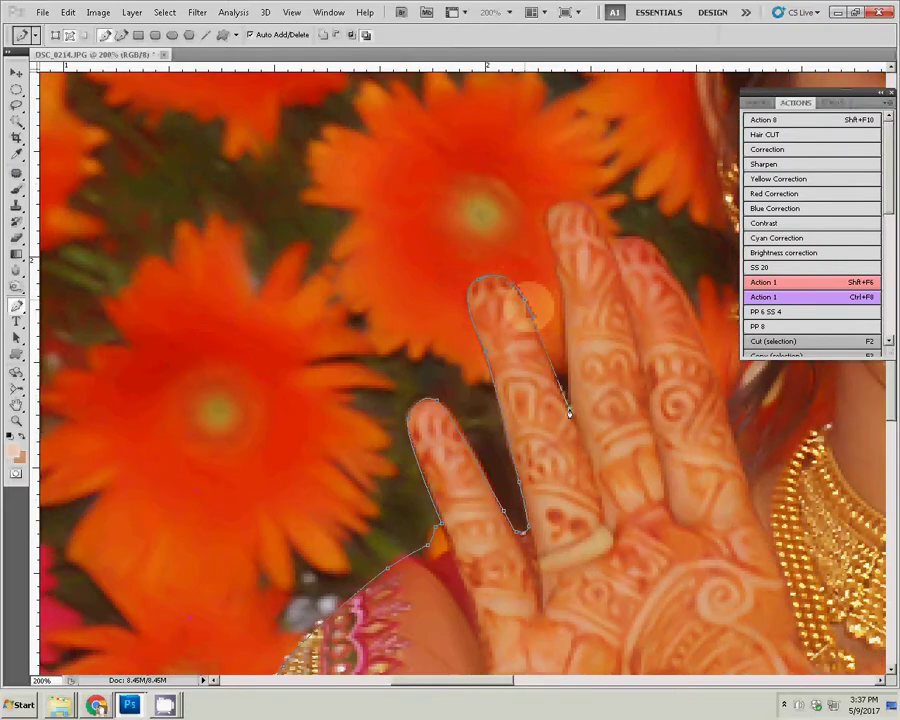
mouse_move(555, 208)
left_mouse_down()
mouse_move(578, 195)
mouse_move(653, 246)
left_mouse_up()
left_click_drag(697, 332, 447, 469)
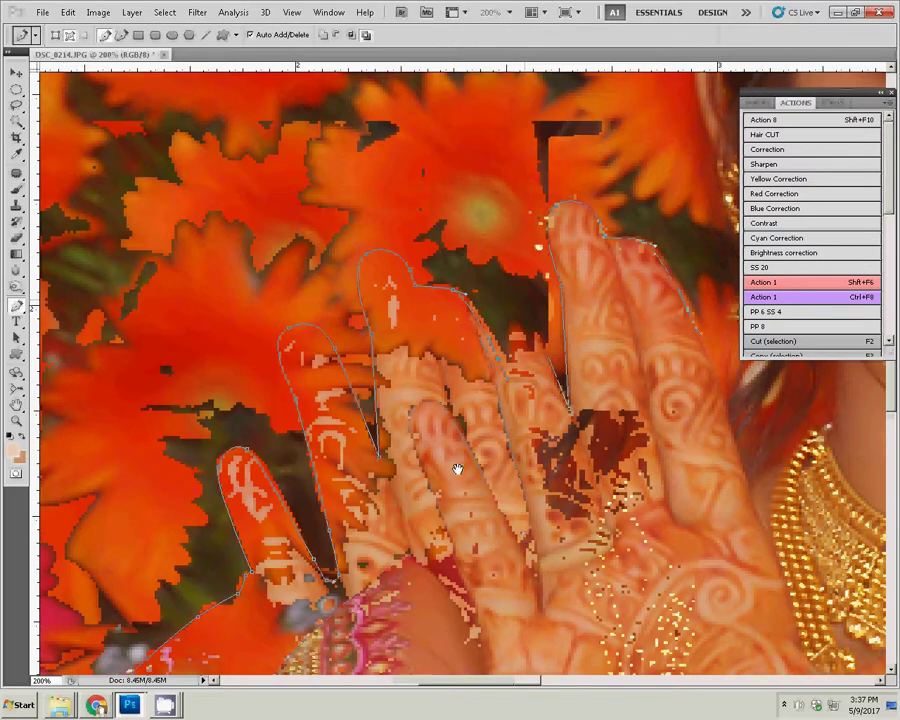
left_click(446, 463)
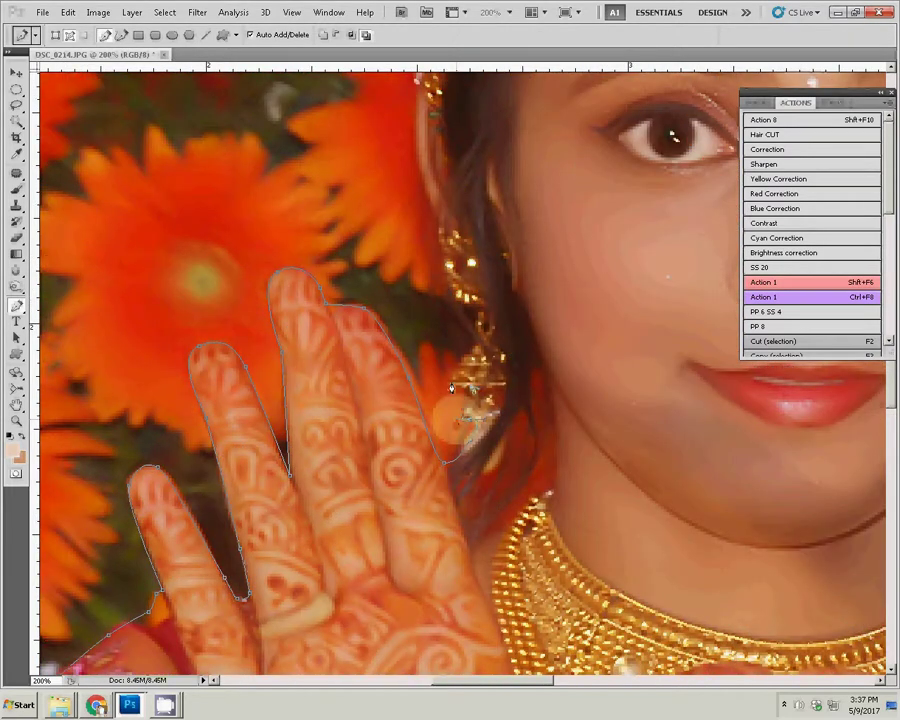
- Carry the path up the earring and cheek, over the hairline and down the head's far side
left_click(436, 238)
left_click(435, 210)
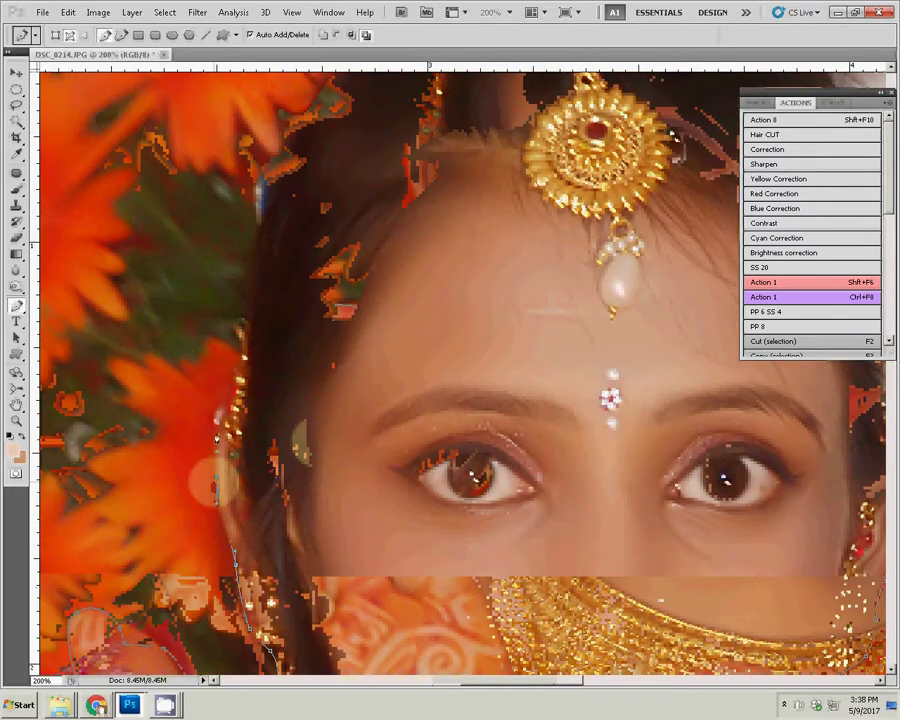
left_click(214, 410)
left_click(240, 372)
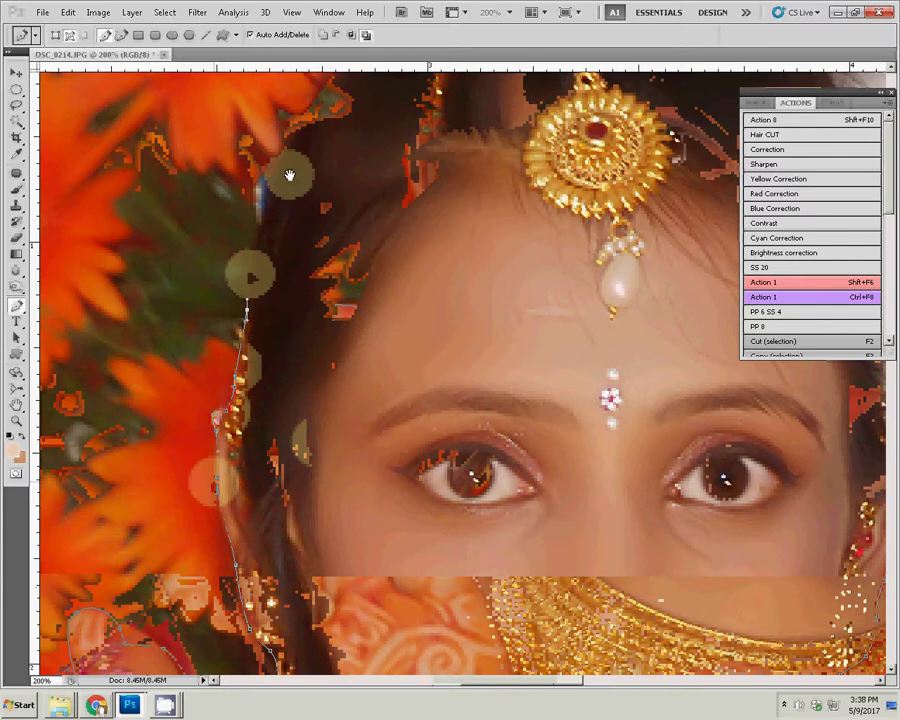
left_click_drag(290, 244, 198, 387)
left_click_drag(232, 306, 268, 250)
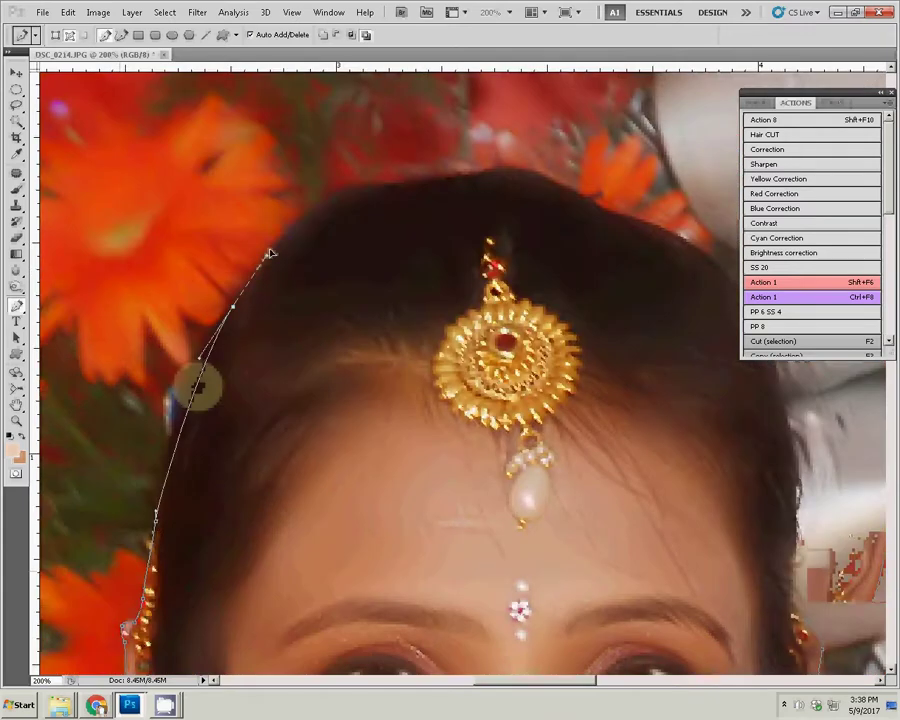
left_click_drag(441, 180, 510, 175)
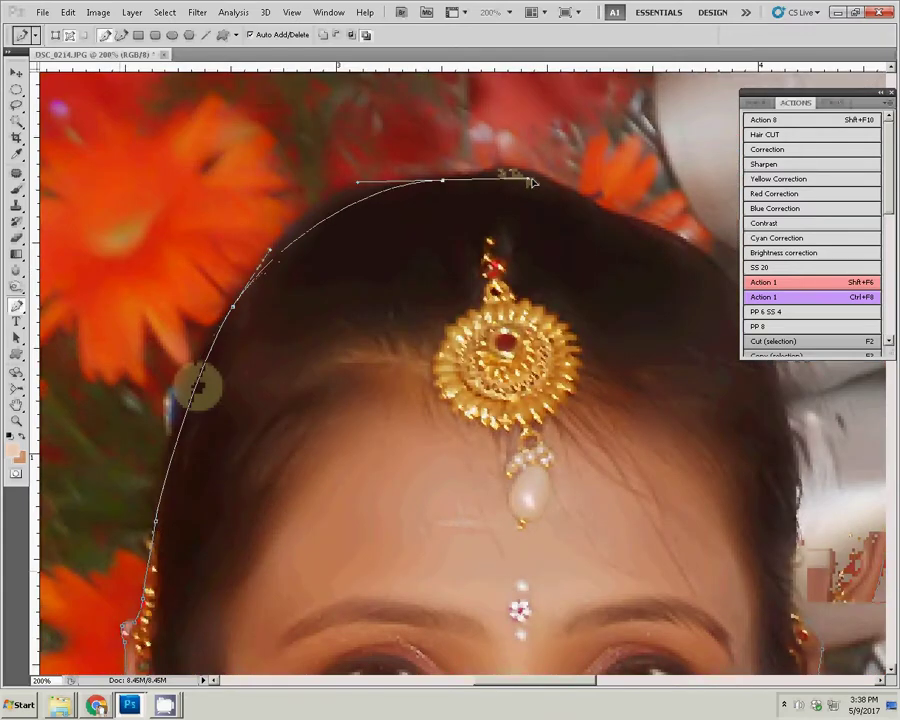
left_click_drag(665, 235, 700, 255)
left_click_drag(597, 305, 475, 275)
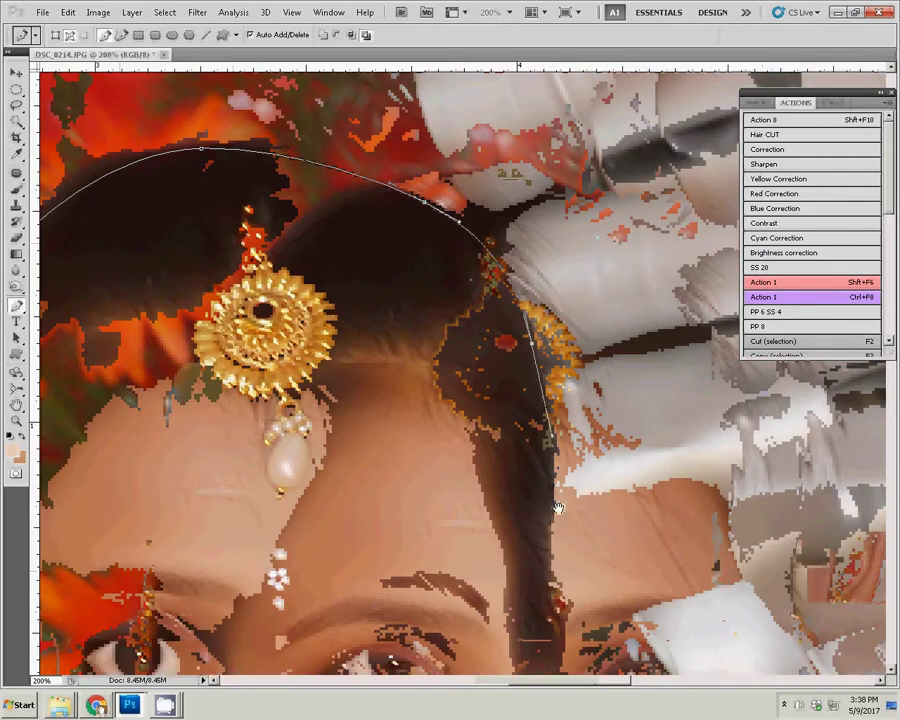
left_click_drag(530, 515, 505, 255)
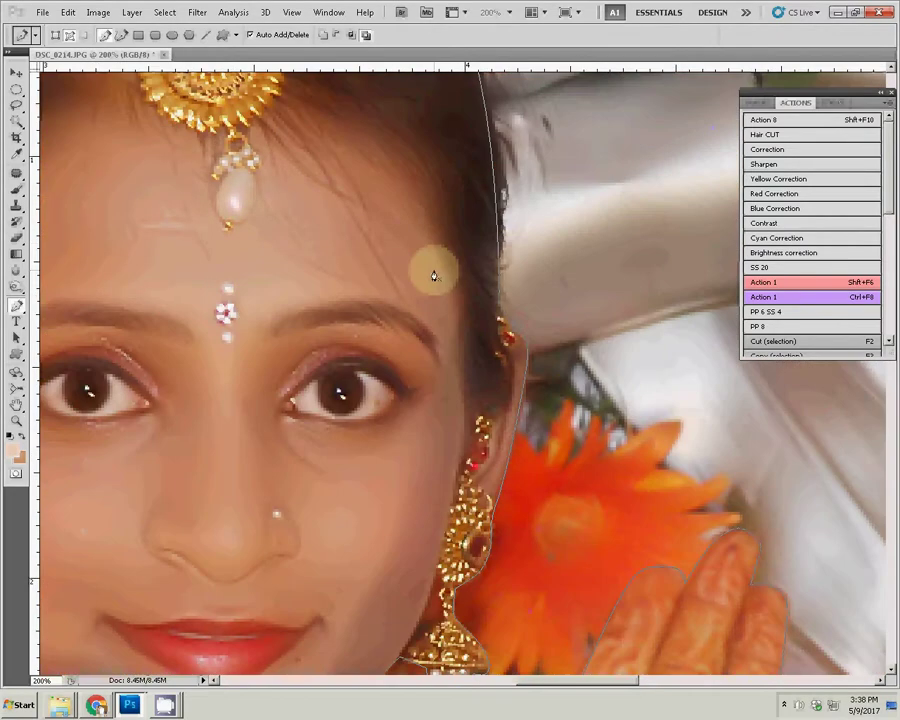
- Convert the path to a selection, copy the bride to Layer 1, and hide the Background
right_click(440, 274)
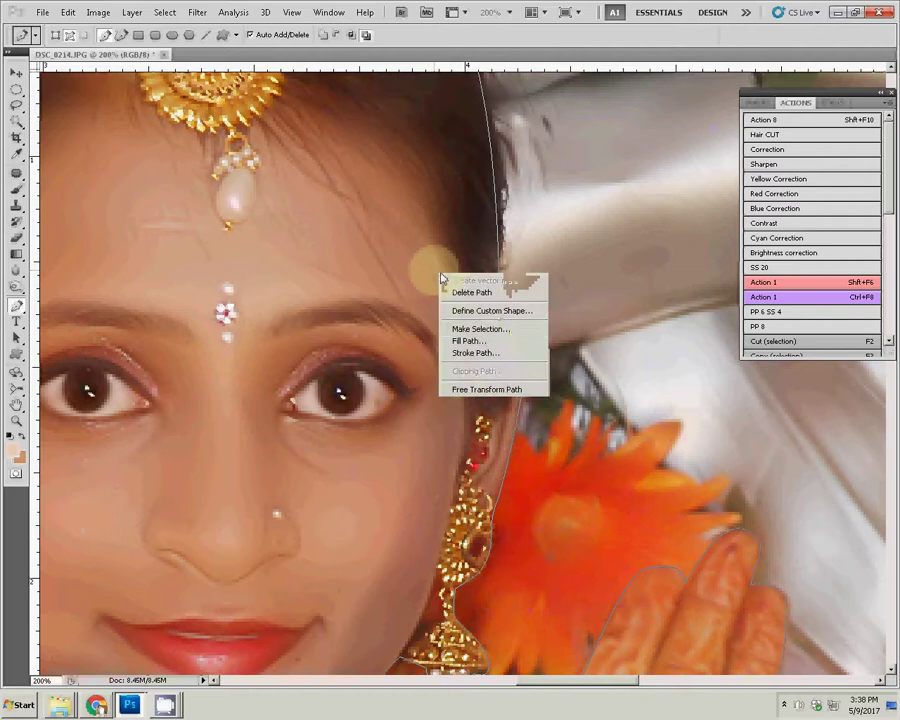
left_click(477, 331)
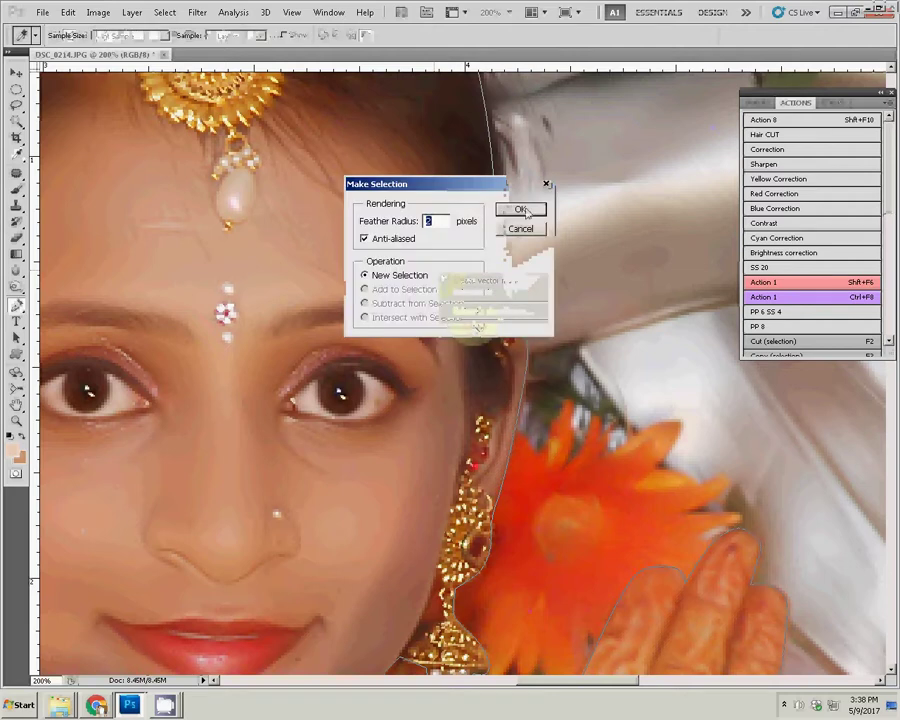
left_click(521, 208)
key("F7")
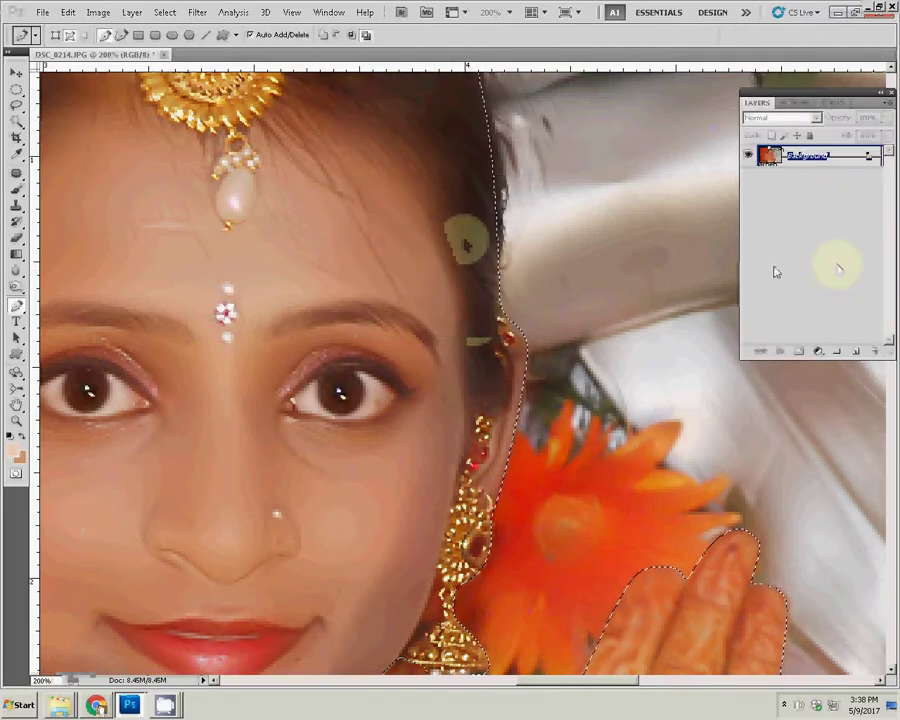
key("ctrl+j")
left_click(749, 177)
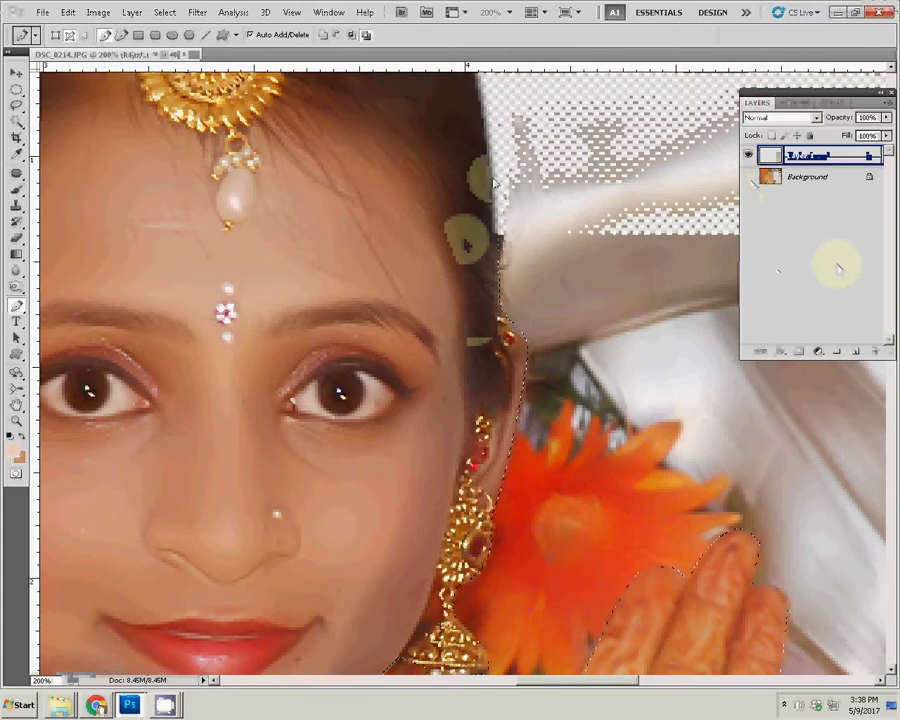
- Fit the whole image on screen and start Save As
key("z")
right_click(469, 359)
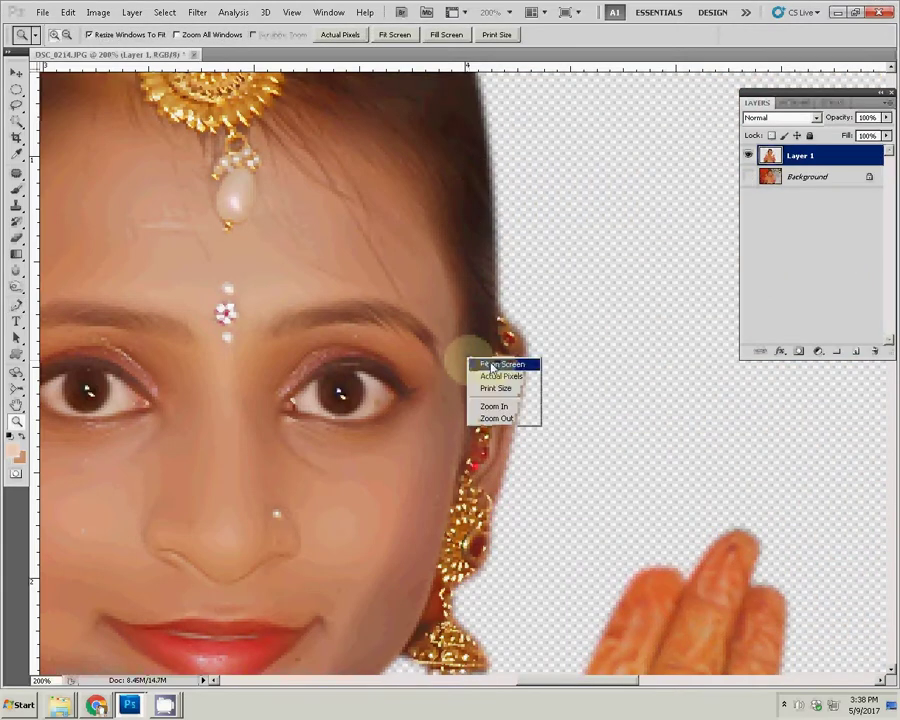
left_click(492, 366)
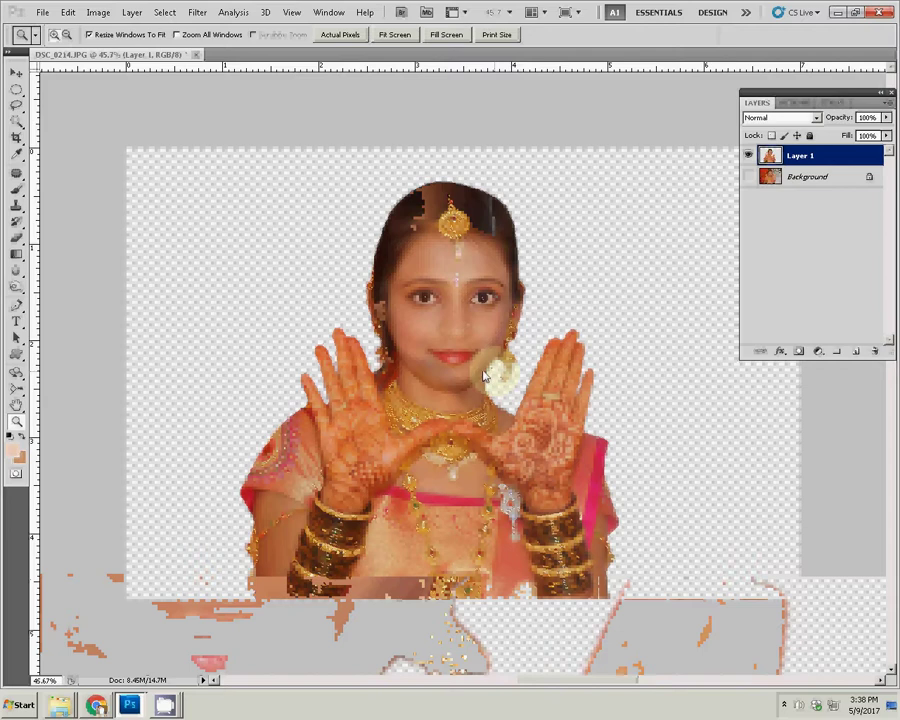
key("ctrl+shift+s")
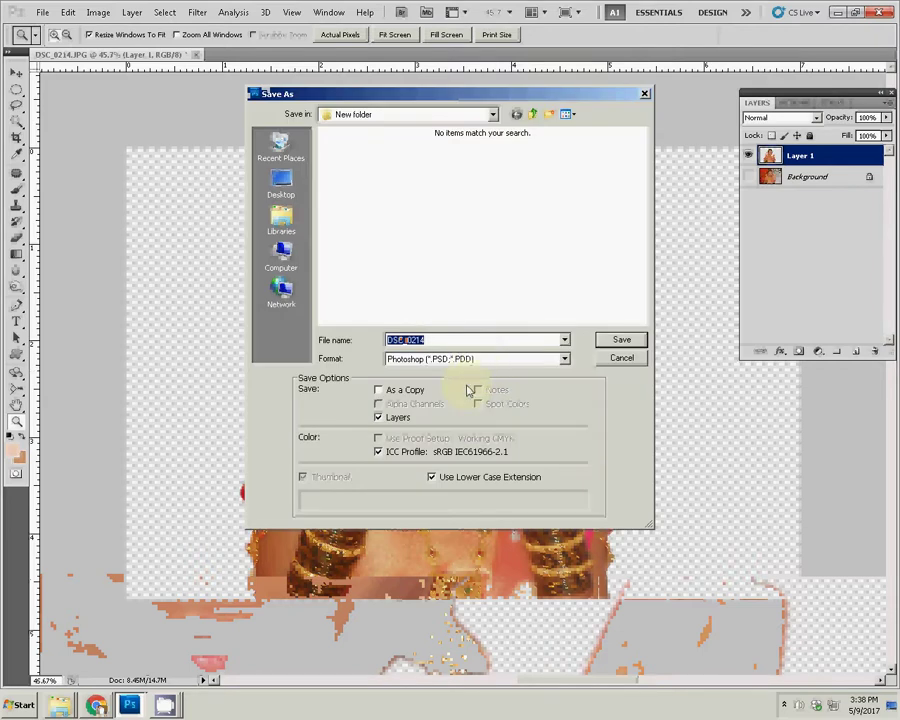
- Save as DSC_0214.psd in the psd folder with Maximize Compatibility kept on
left_click(534, 115)
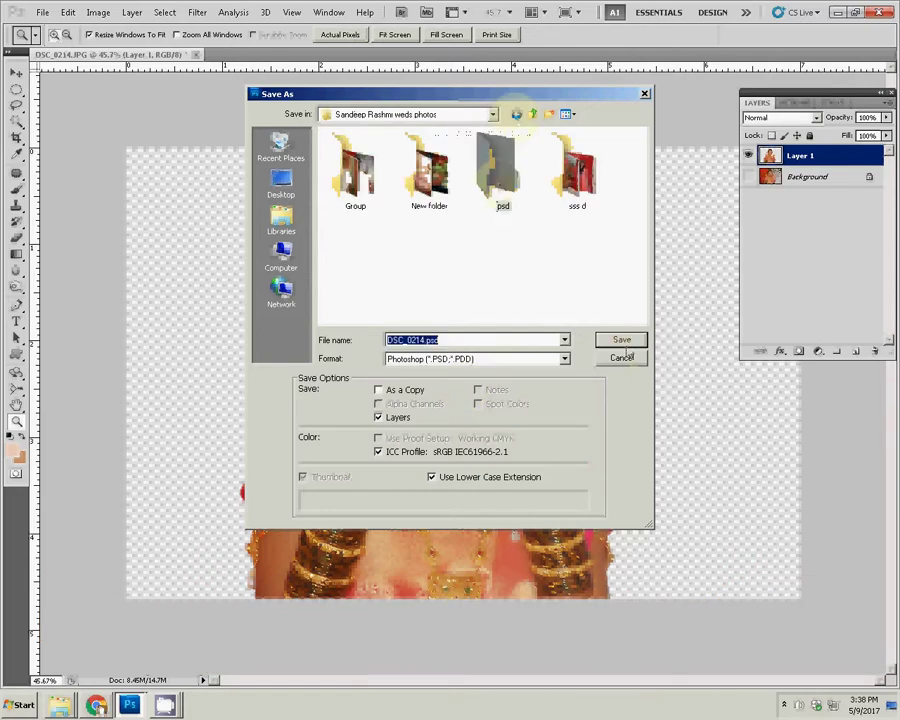
double_click(503, 170)
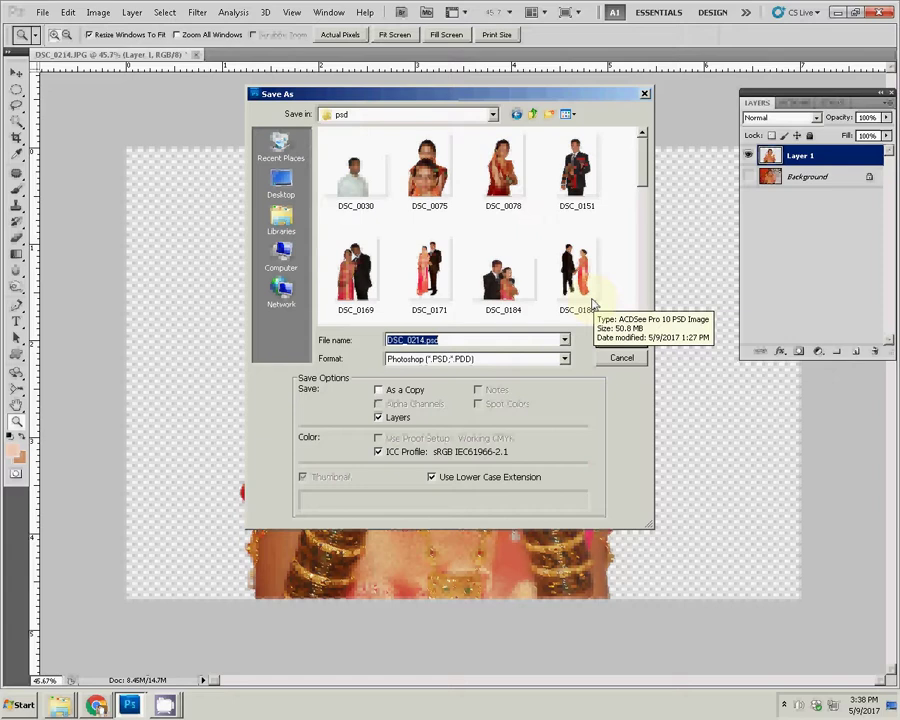
left_click(616, 339)
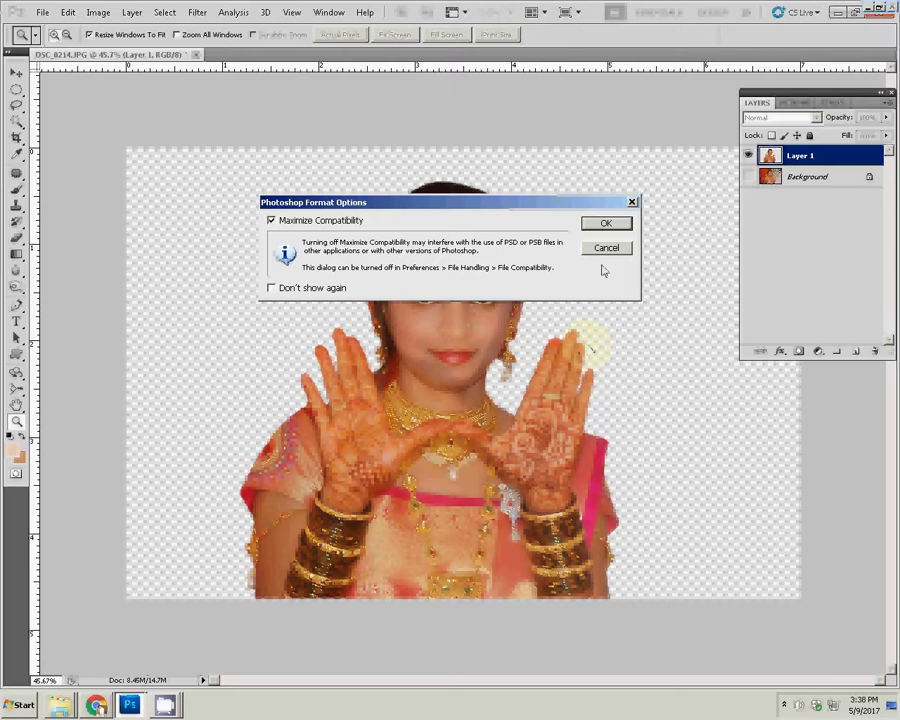
left_click(607, 223)
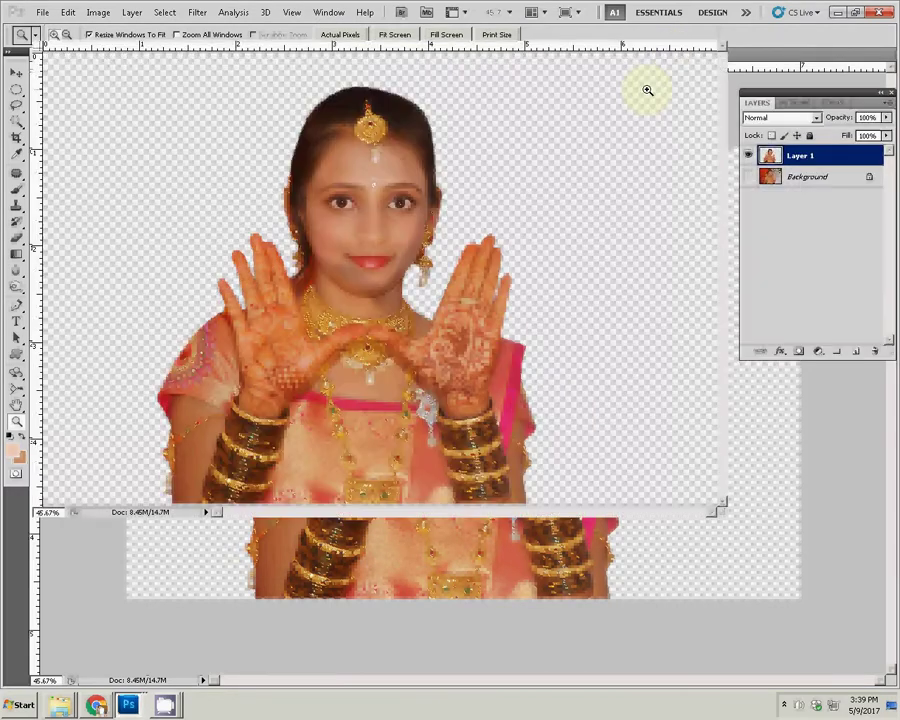
- Zoom in twice to inspect the cut-out, fit it to screen, then bring Chrome's YouTube page forward
left_click(647, 90)
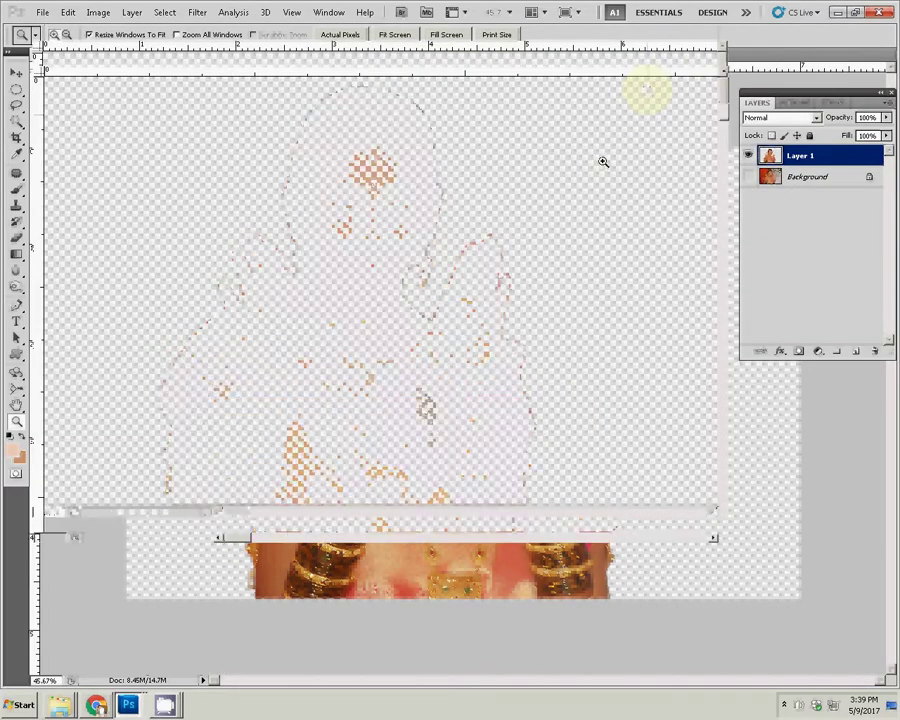
left_click(561, 180)
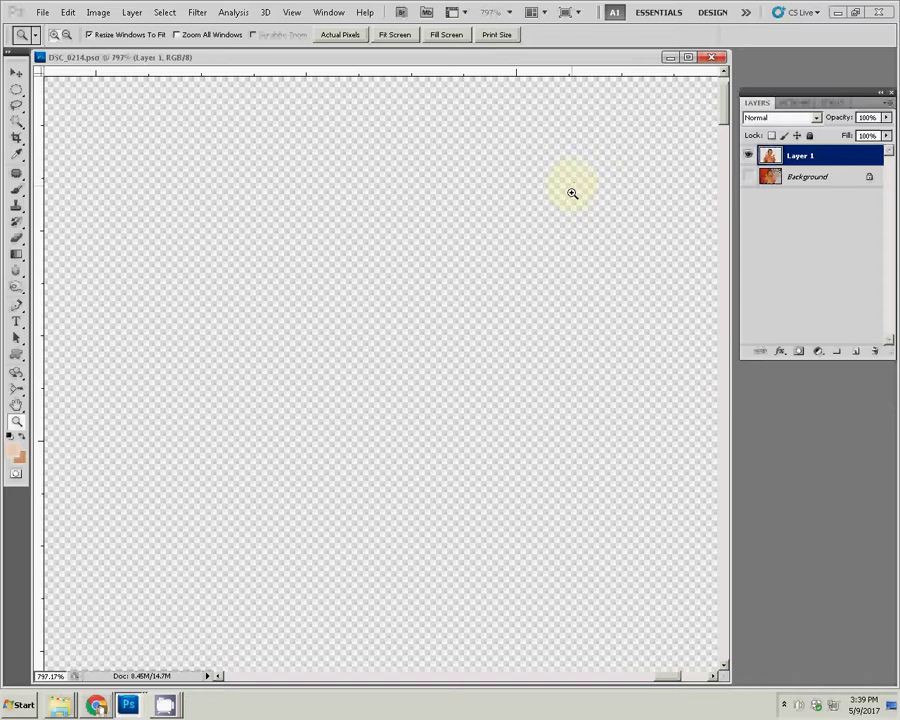
right_click(557, 189)
left_click(577, 197)
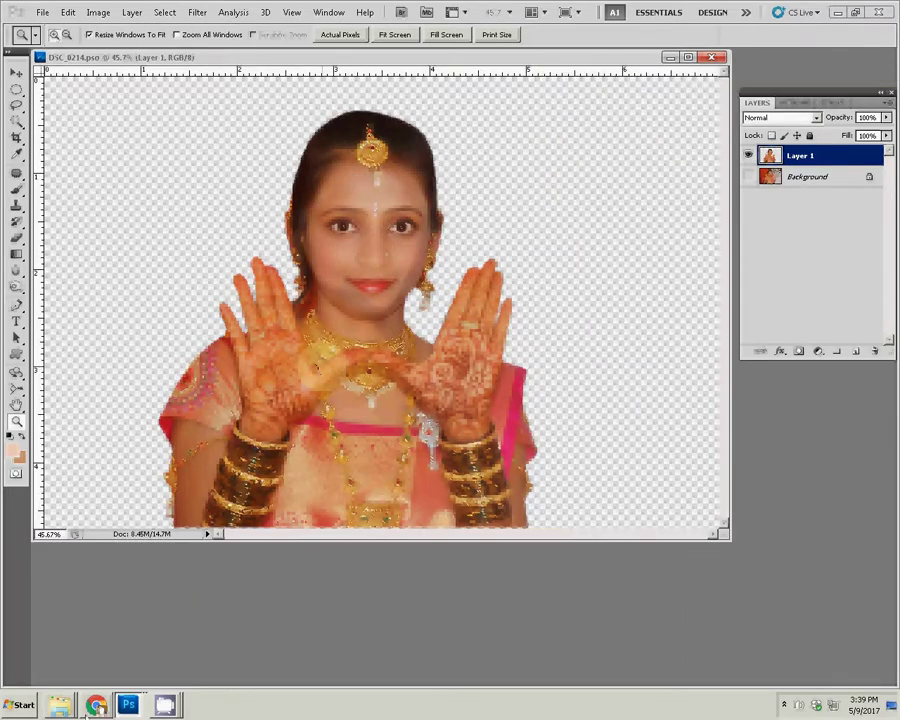
left_click(92, 706)
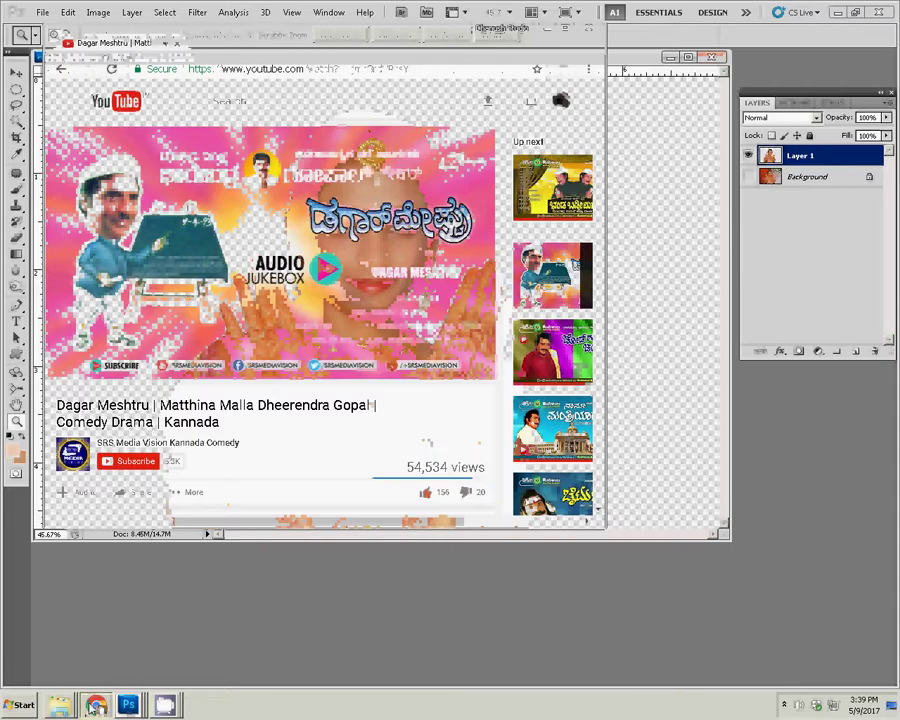
- Alt+Tab from the Chrome YouTube window back to the bride document in Photoshop
left_click_drag(270, 250, 765, 605)
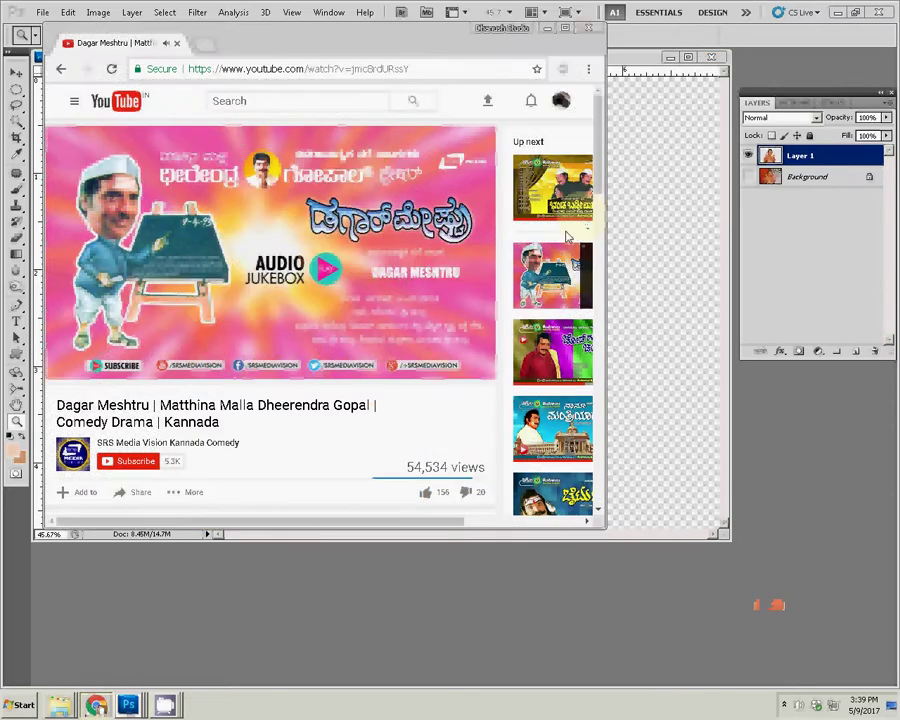
key("alt+Tab")
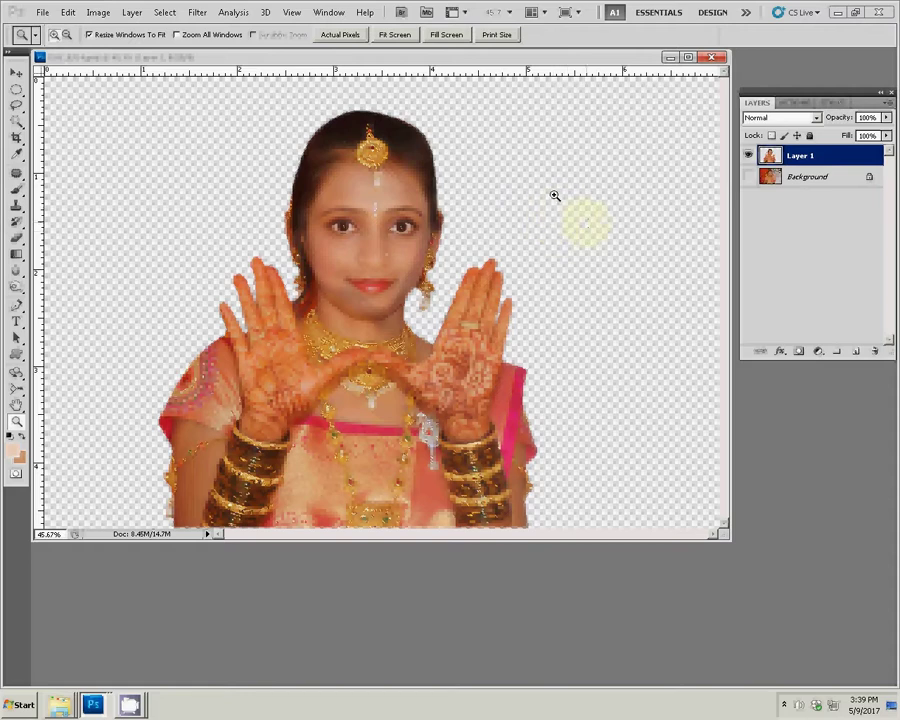
- Zoom the bride document out to 25% and bring up the 05 backgrounds folder window
left_click(348, 432, "alt")
left_click(348, 432, "alt")
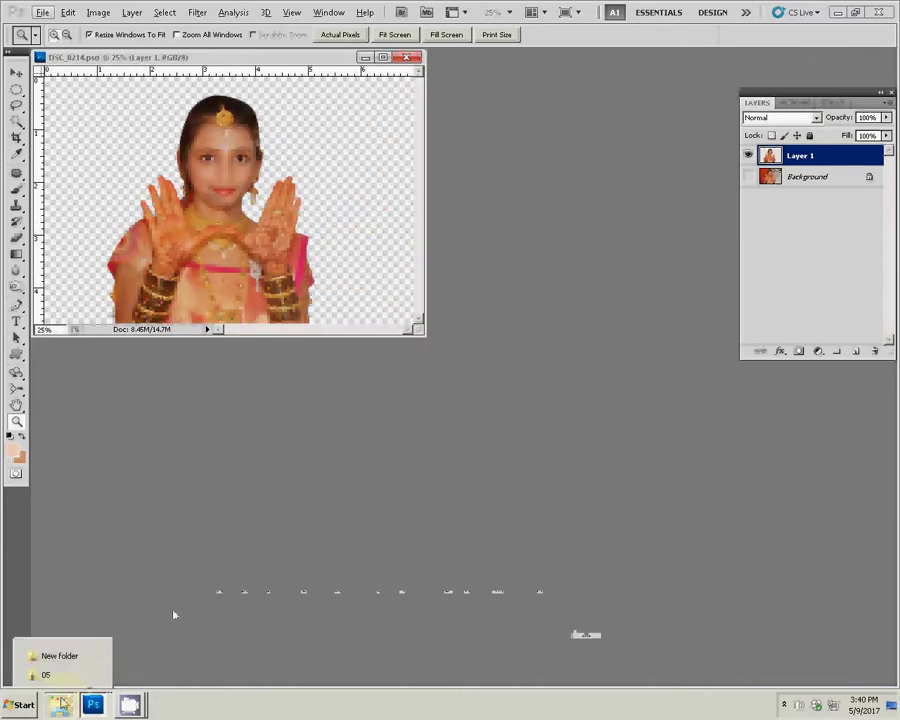
mouse_move(60, 705)
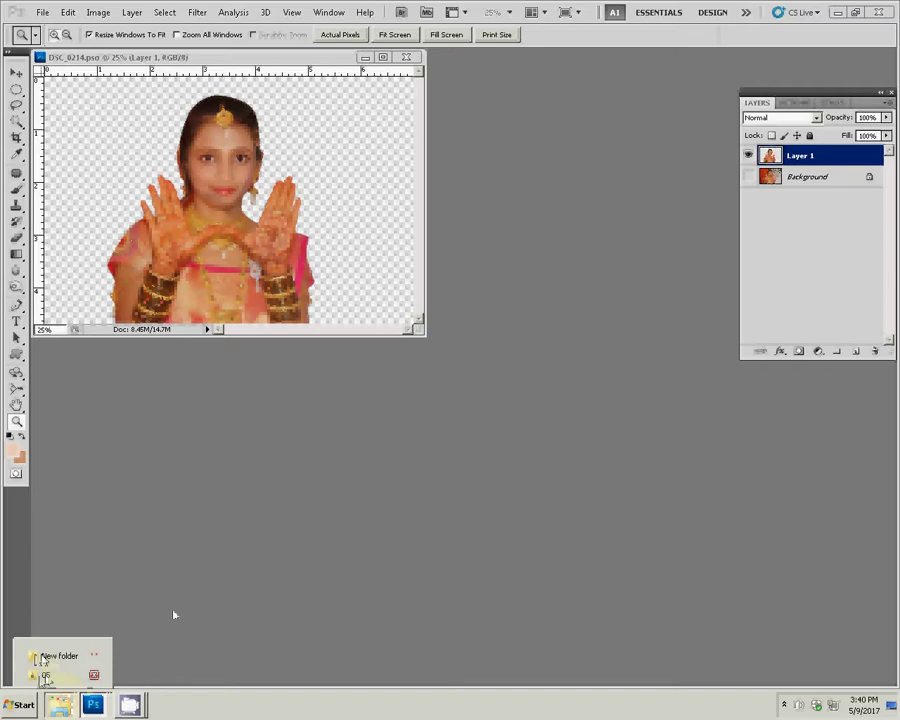
left_click(58, 656)
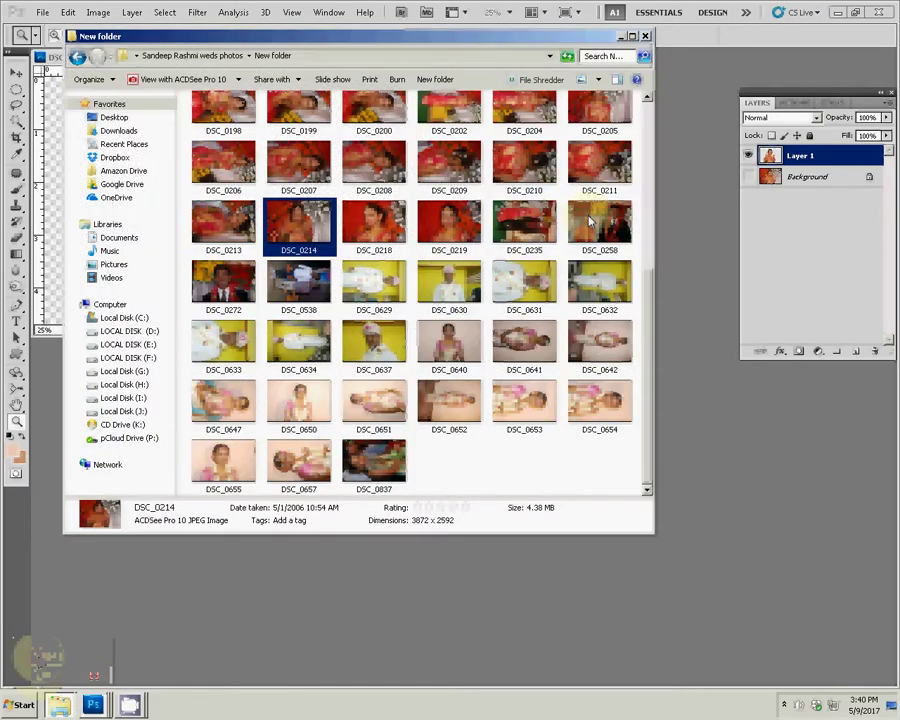
left_click(763, 470)
mouse_move(59, 705)
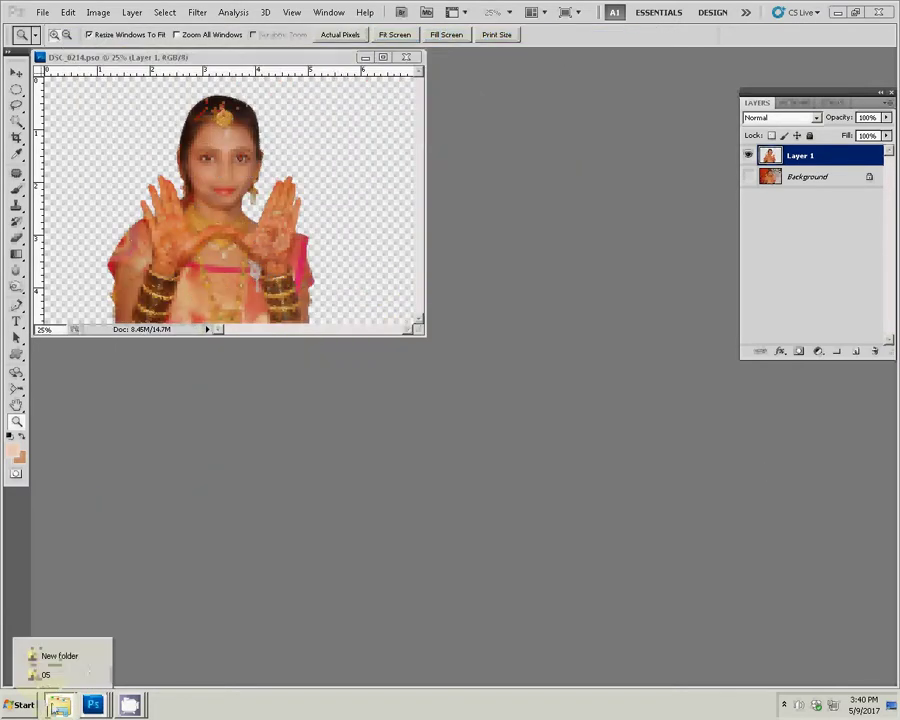
left_click(502, 518)
left_click(46, 675)
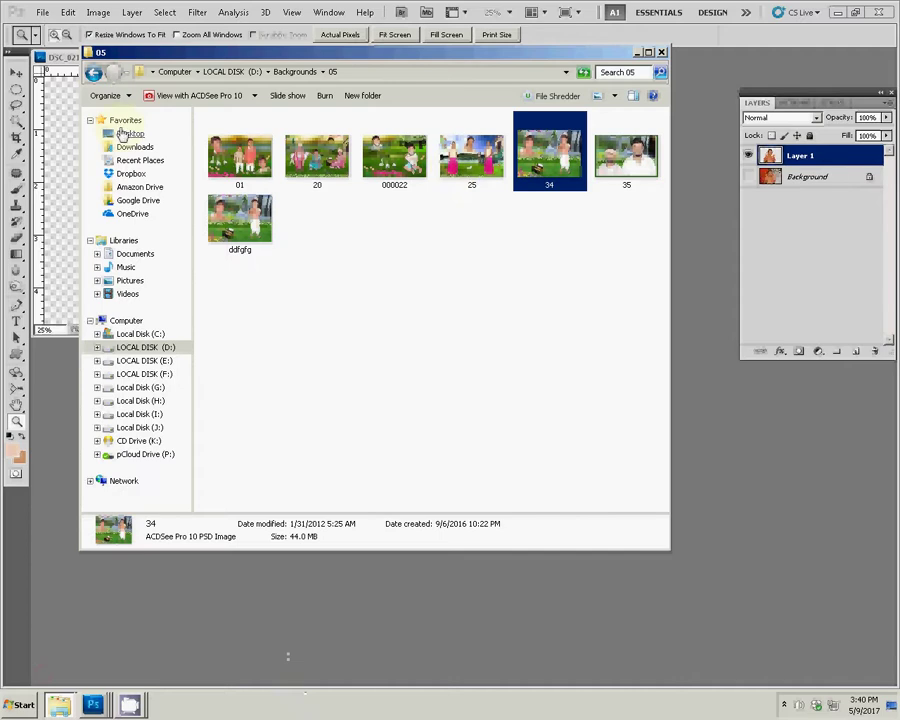
- Browse to Backgrounds › All garound › 12x30 › 12x30 and open background 12 in Photoshop
left_click(93, 74)
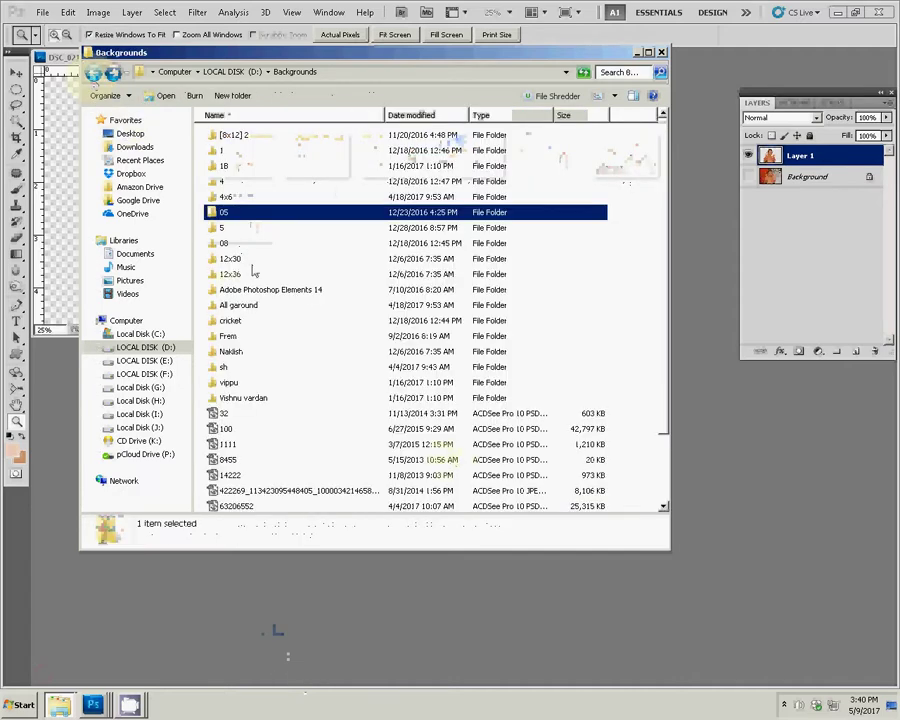
double_click(230, 273)
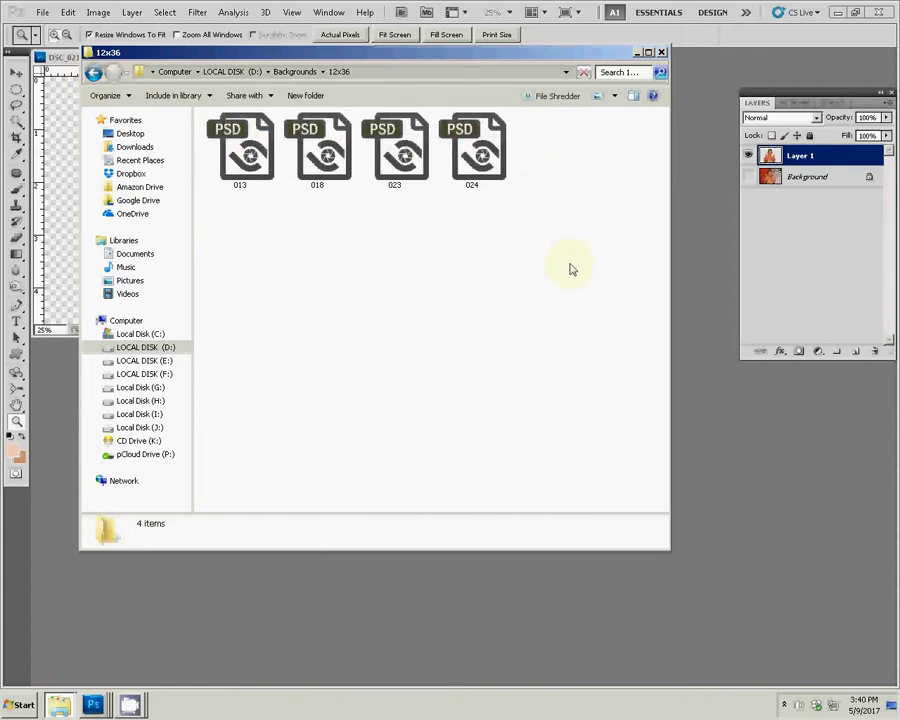
key("alt+Left")
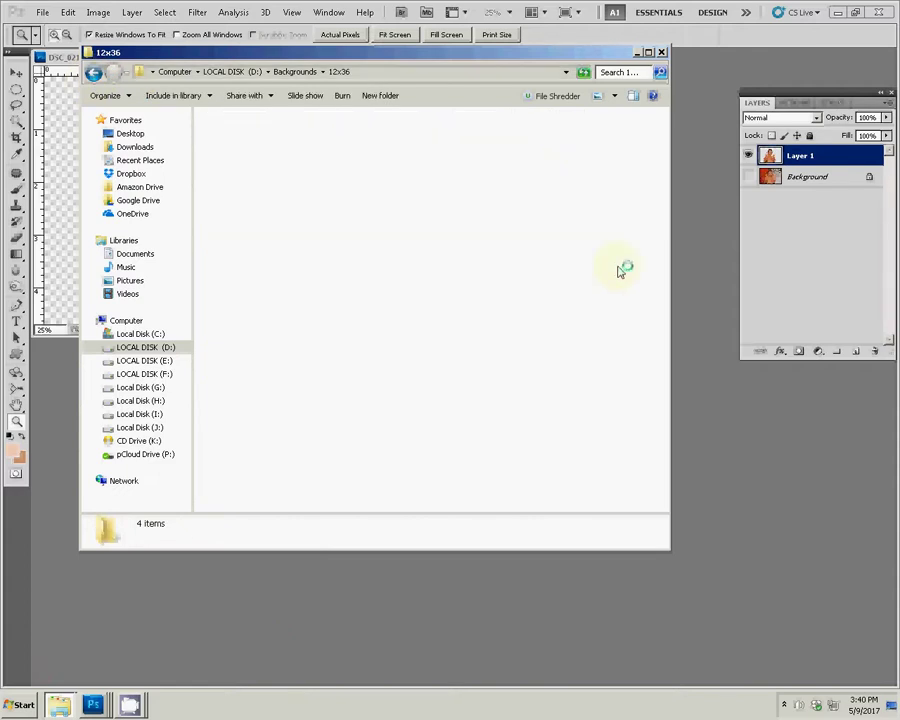
double_click(240, 305)
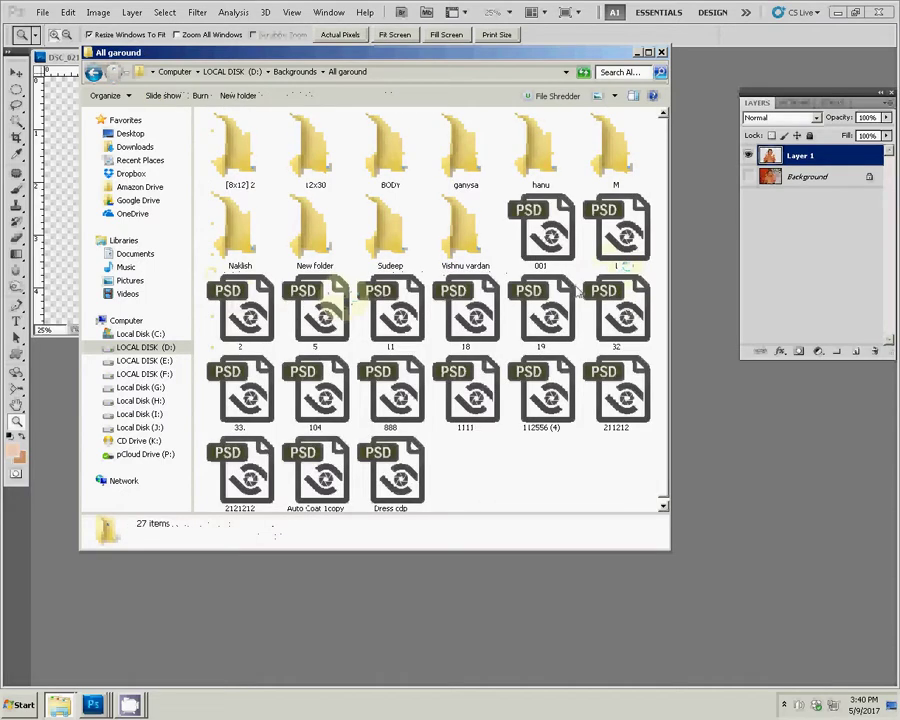
double_click(330, 140)
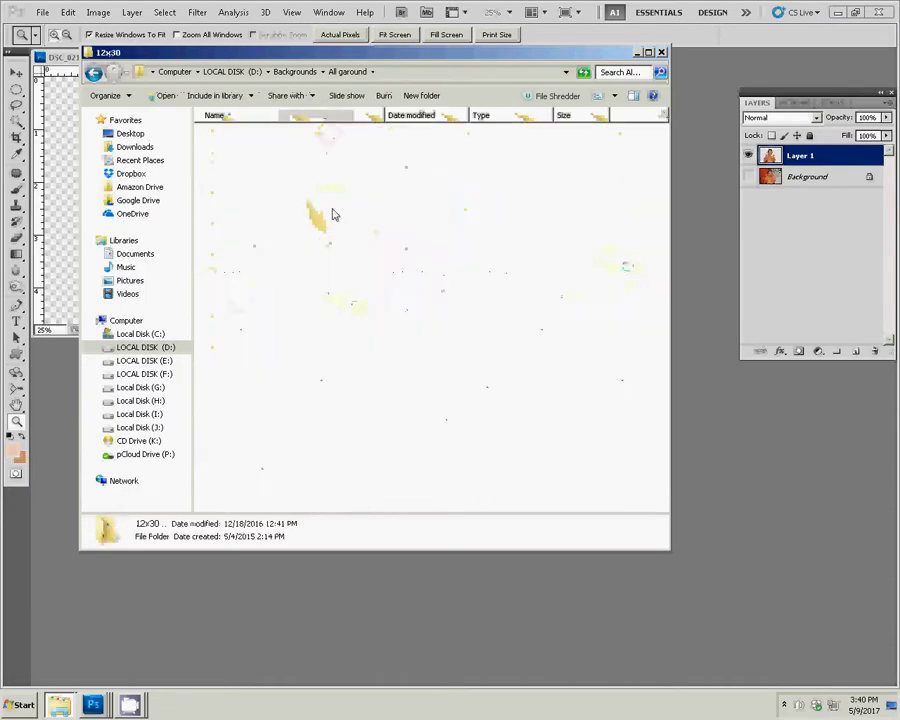
double_click(240, 151)
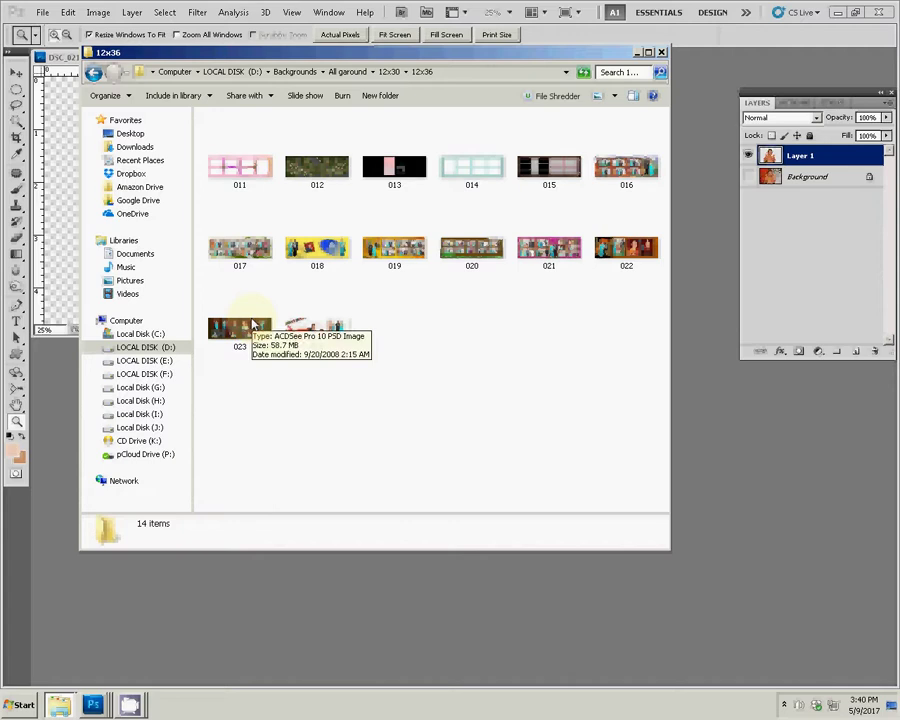
key("BackSpace")
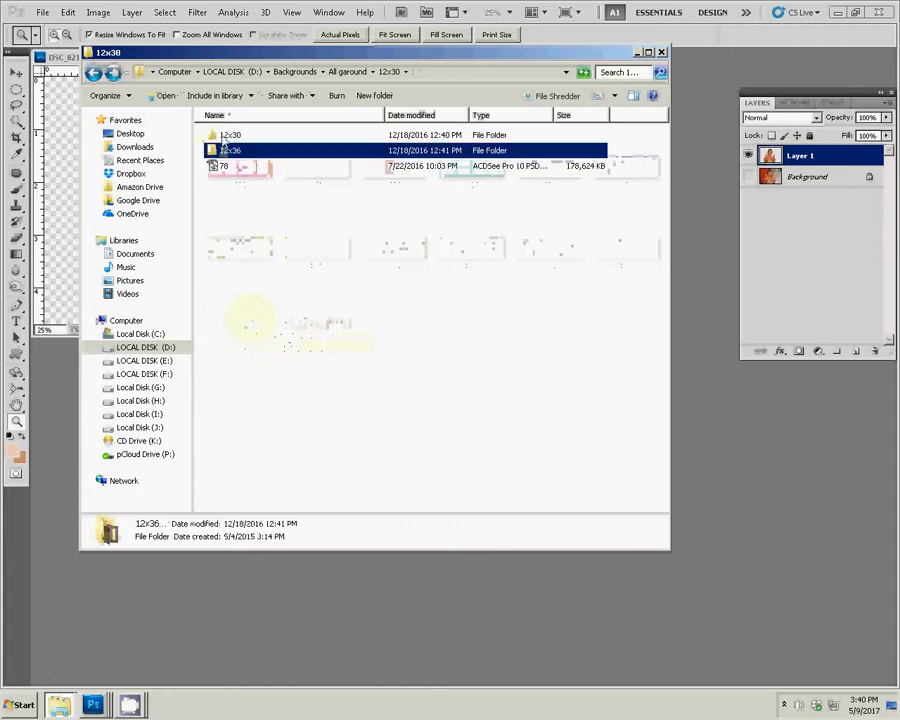
double_click(225, 140)
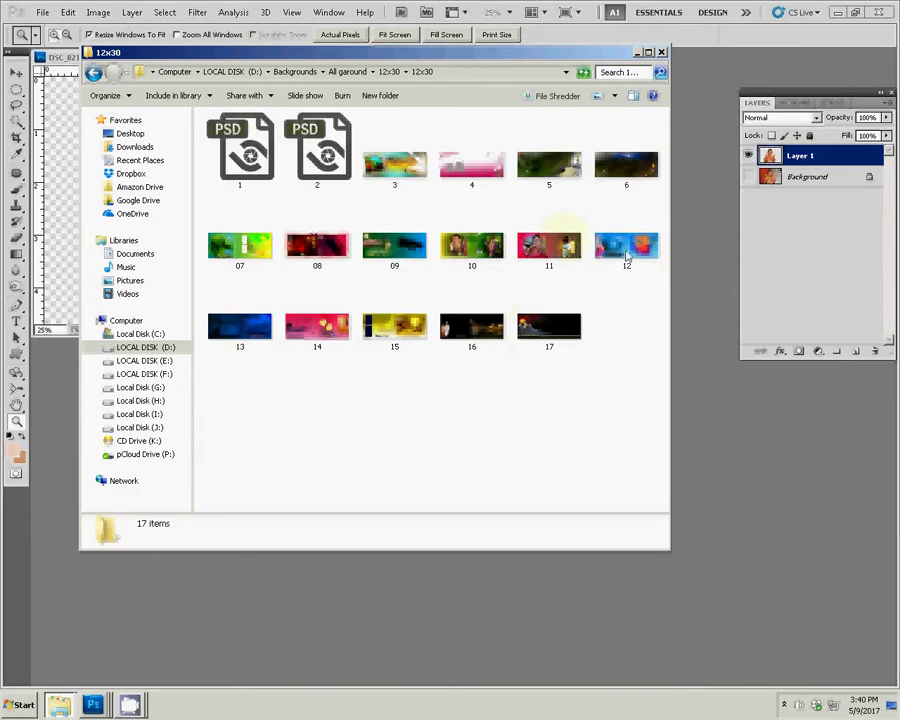
left_click(626, 256)
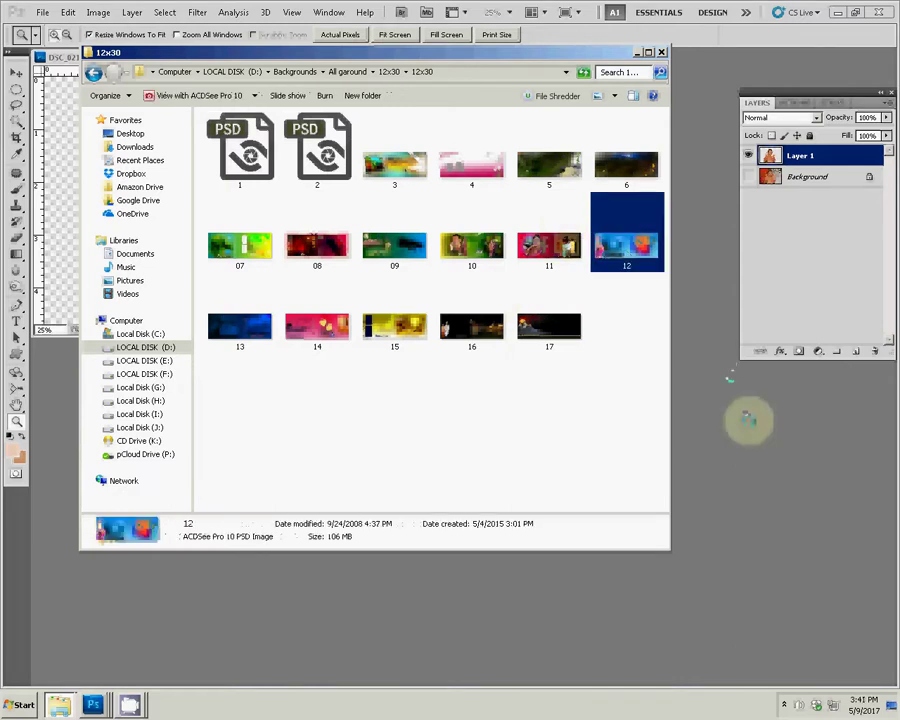
left_click(732, 376)
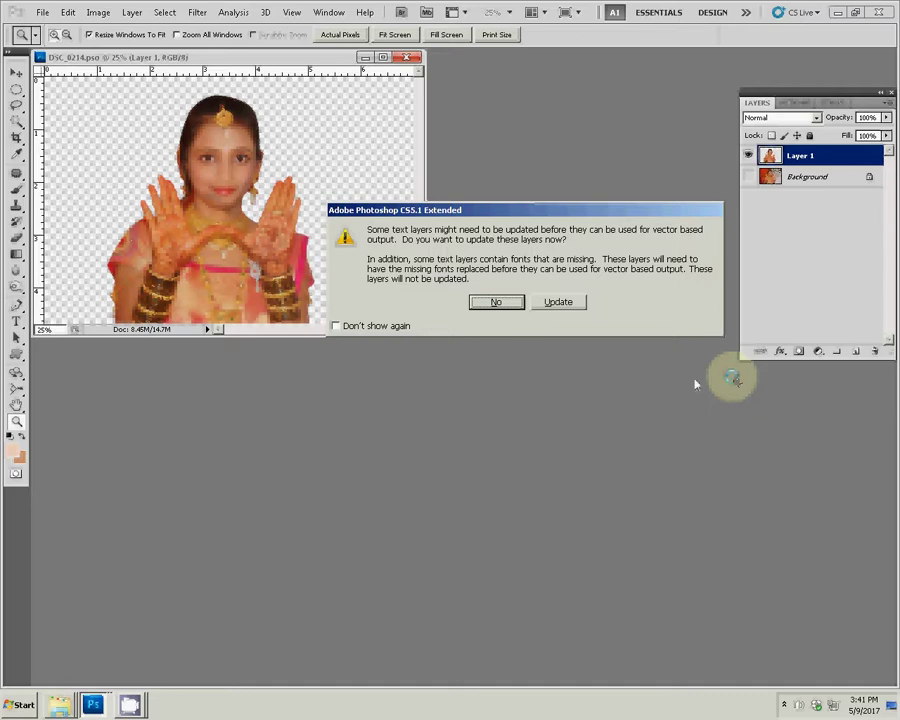
- Answer the text-layer update prompt, fit 12.PSD to screen, and switch to the Move tool
left_click(497, 302)
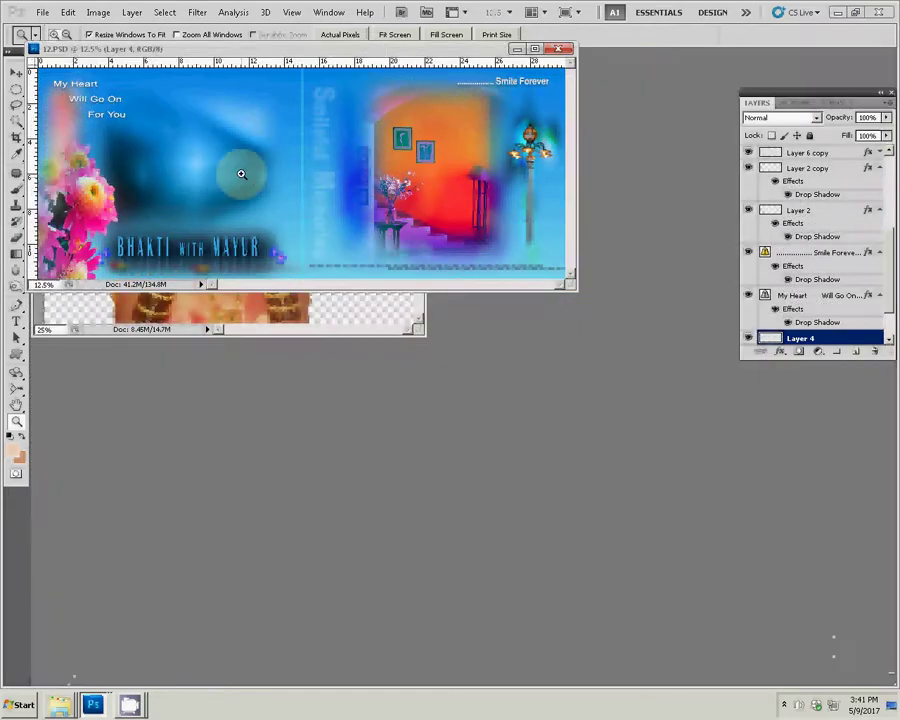
right_click(249, 176)
left_click(267, 193)
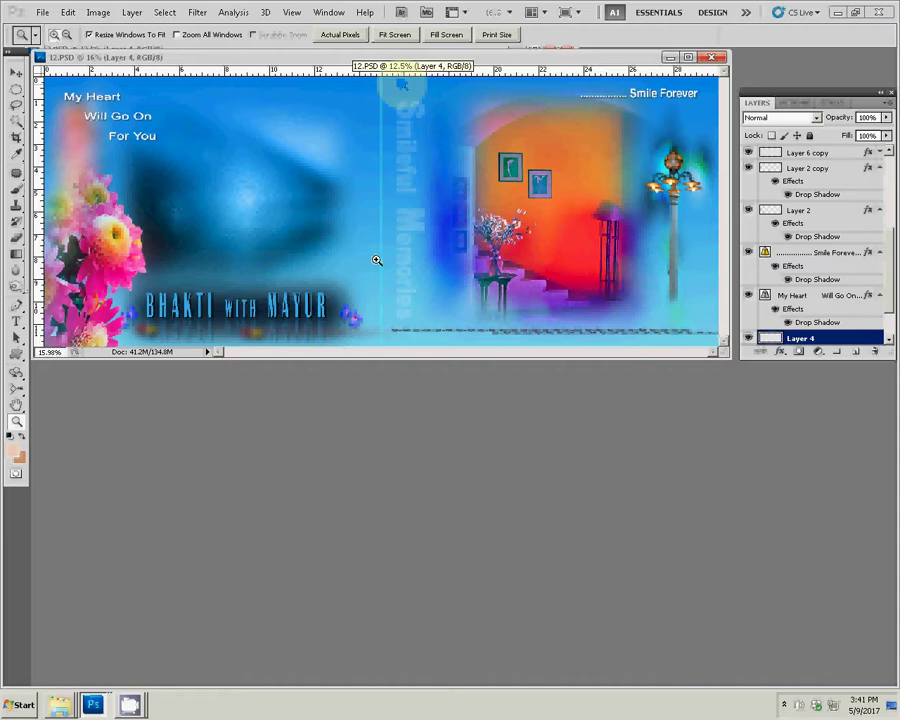
key("v")
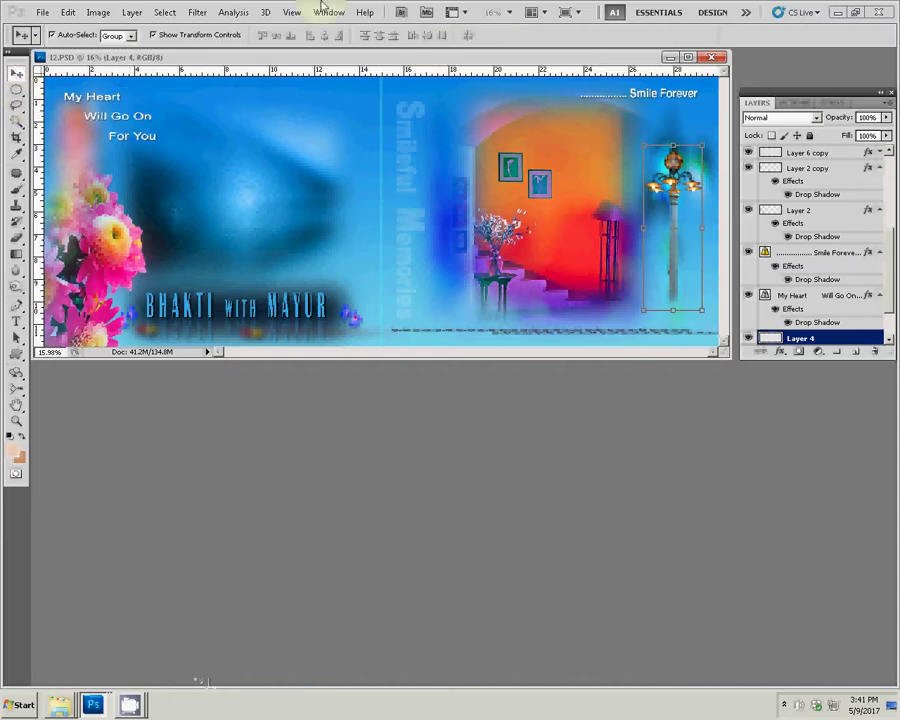
- Hide 'My Heart Will Go On', remove 'Smile Forever', and hide the 'Bhakti with Mayur' copy layer
left_click(74, 92)
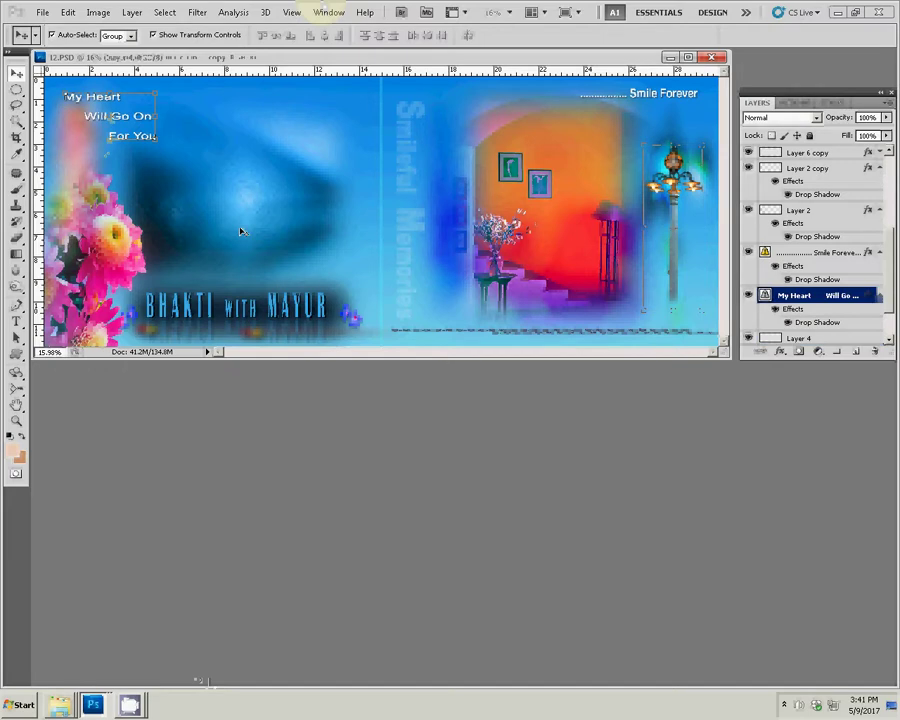
left_click(749, 295)
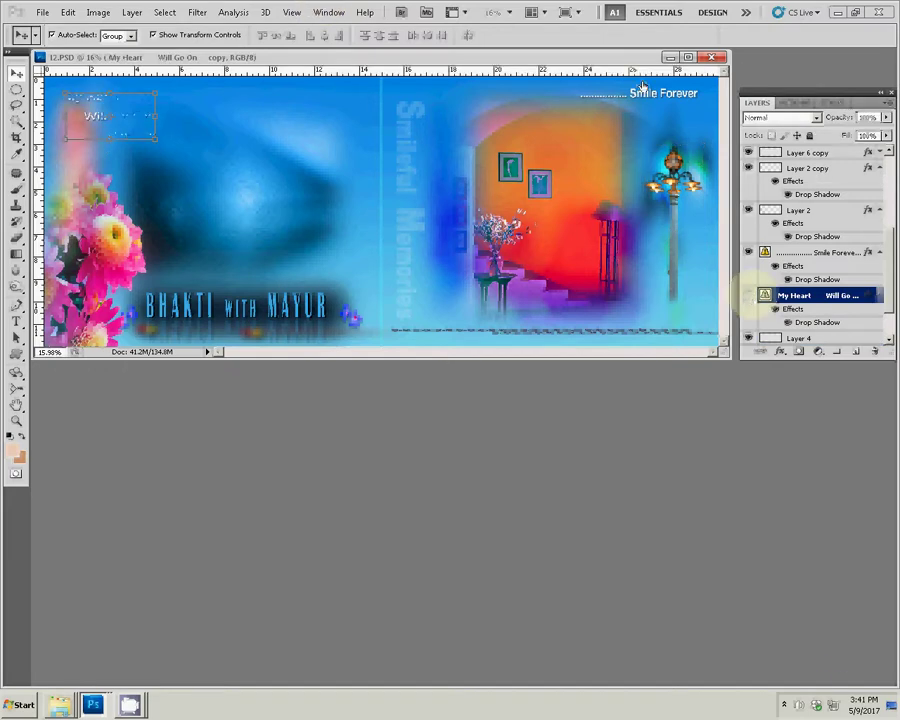
left_click(832, 252)
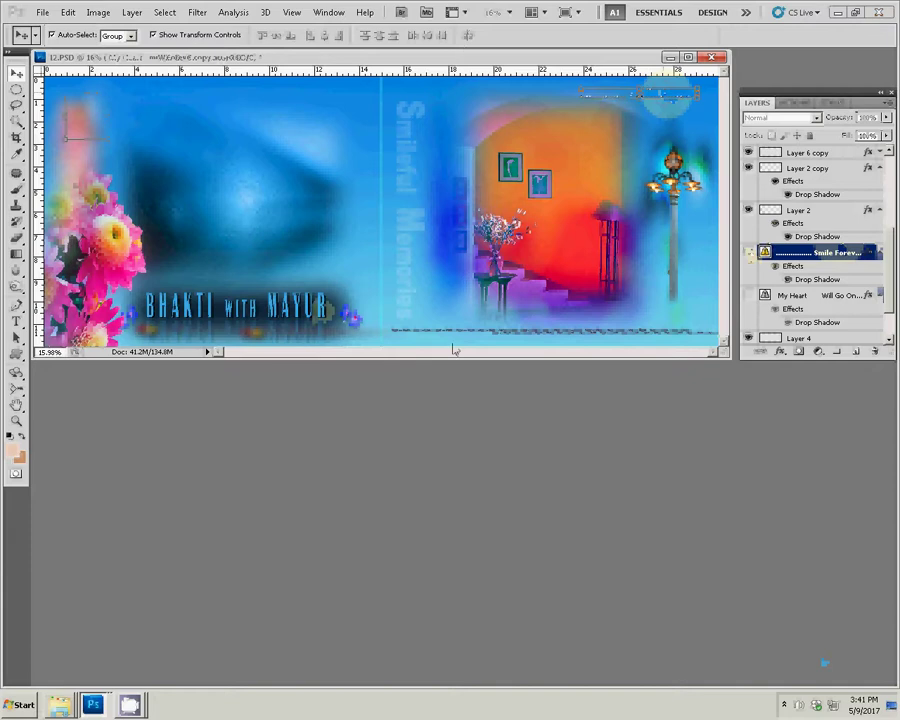
left_click_drag(568, 106, 163, 328)
left_click(163, 328)
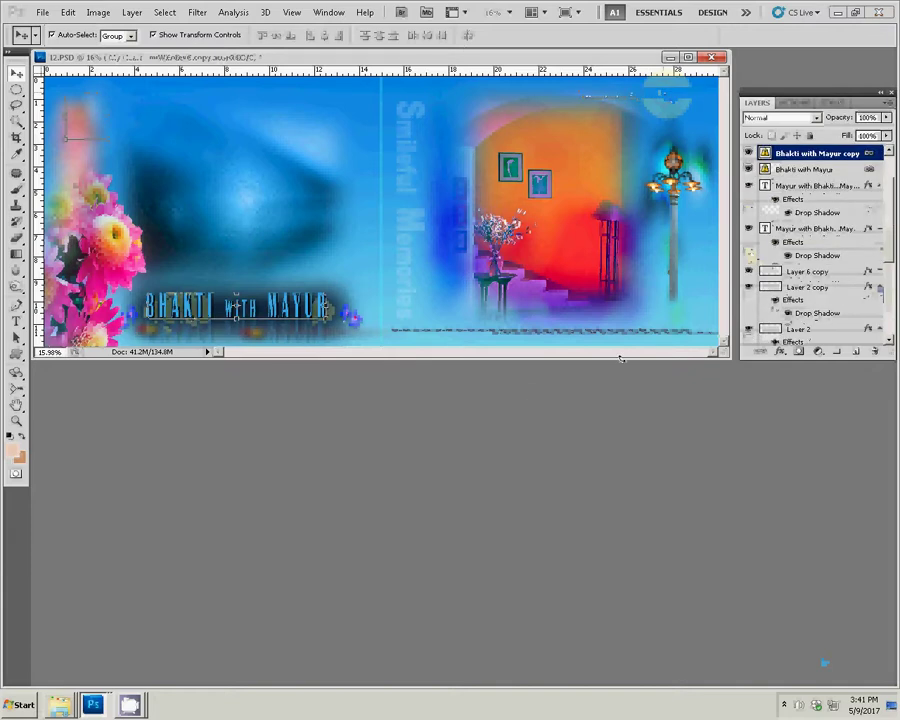
left_click(749, 154)
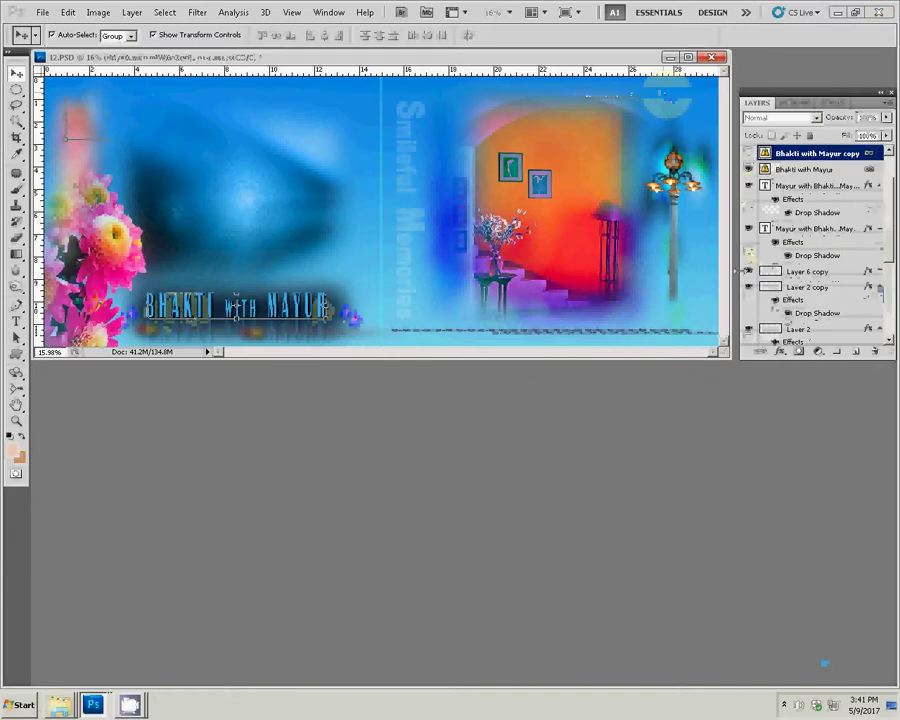
left_click(410, 162)
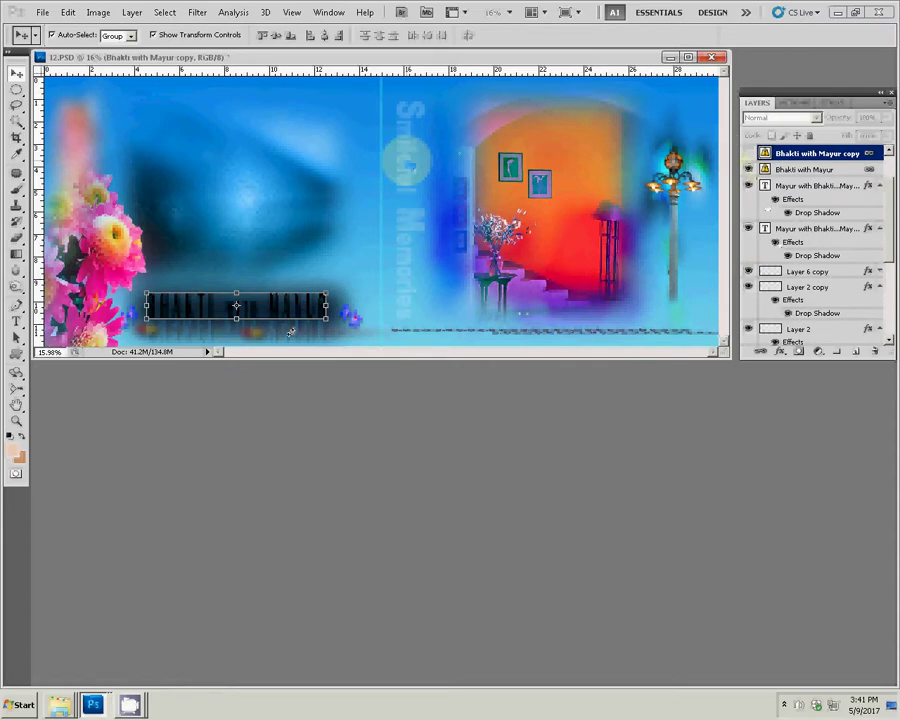
- Duplicate the name-title text layer and merge the extra copy down
left_click(272, 315)
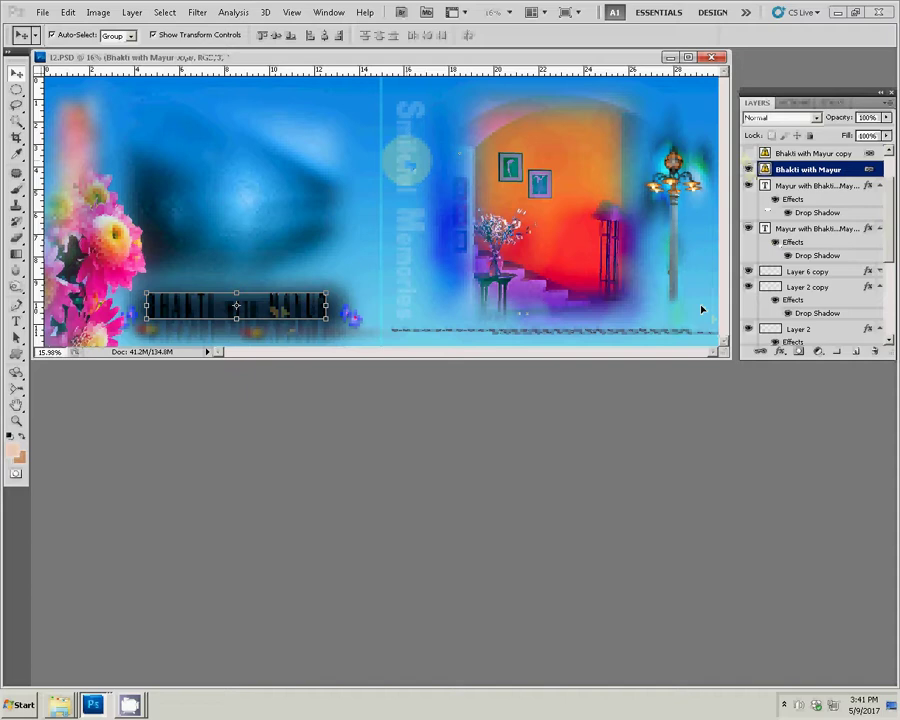
key("ctrl+j")
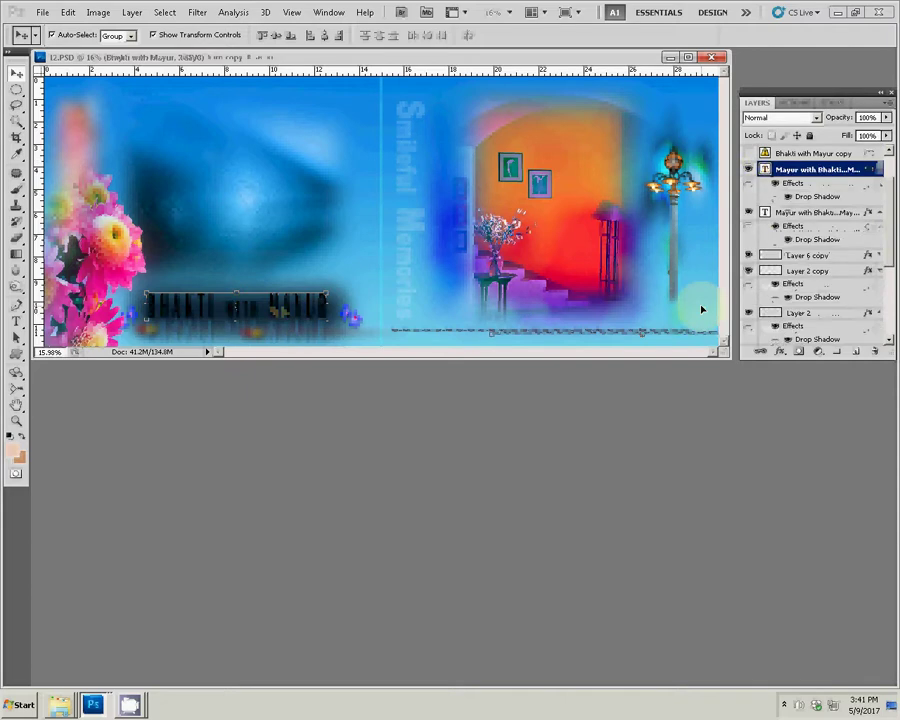
key("2")
key("3")
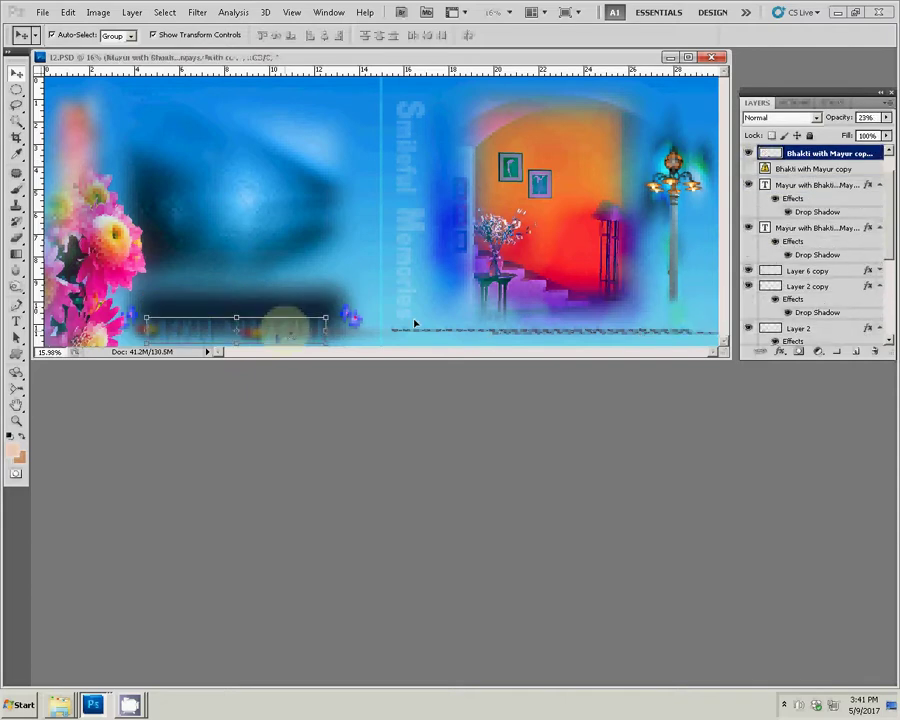
key("ctrl+e")
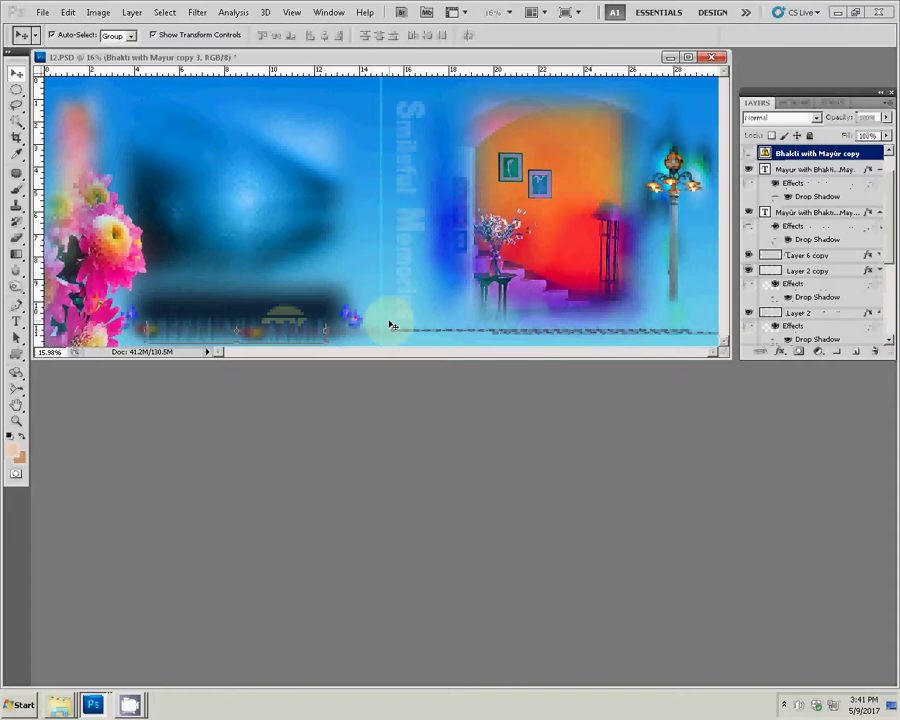
- Select Layer 9 and move the spread's window down to reveal the bride document
left_click(407, 117)
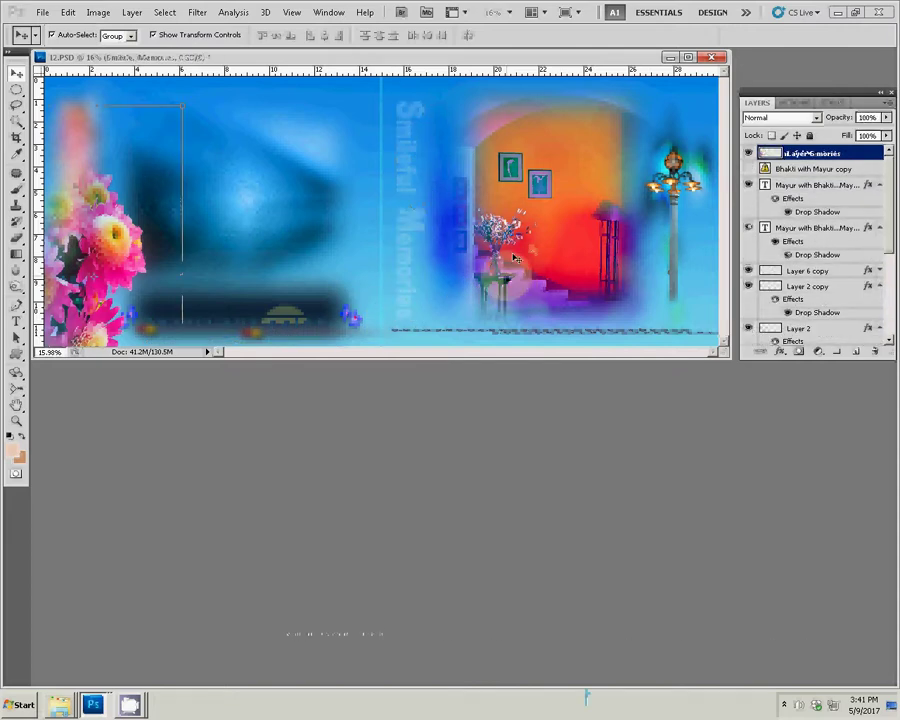
left_click(463, 205)
mouse_move(463, 205)
left_mouse_down()
mouse_move(446, 233)
mouse_move(436, 225)
left_mouse_up()
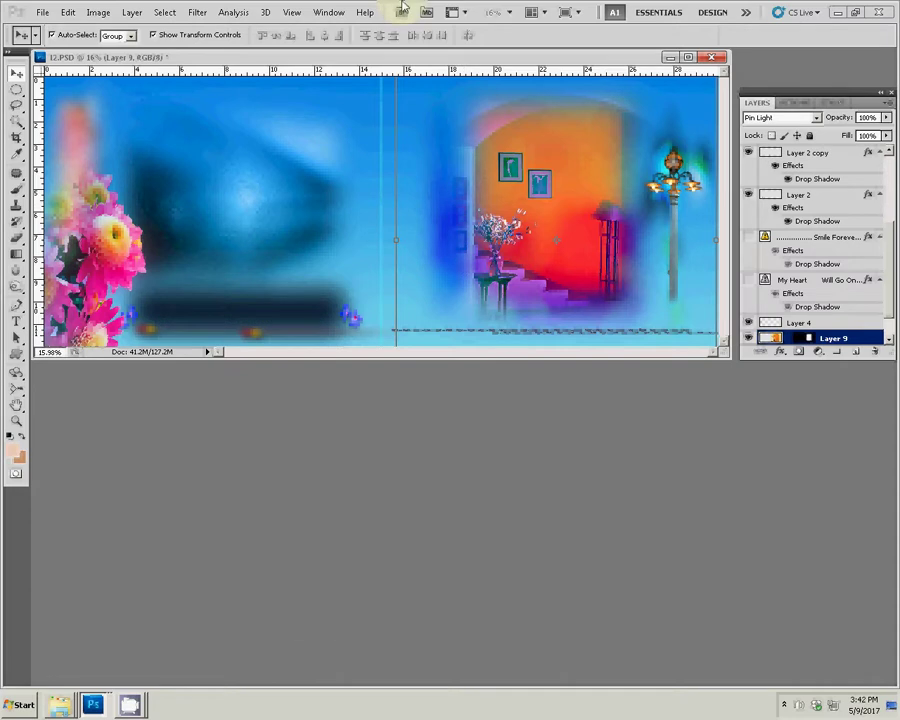
left_click_drag(390, 66, 404, 257)
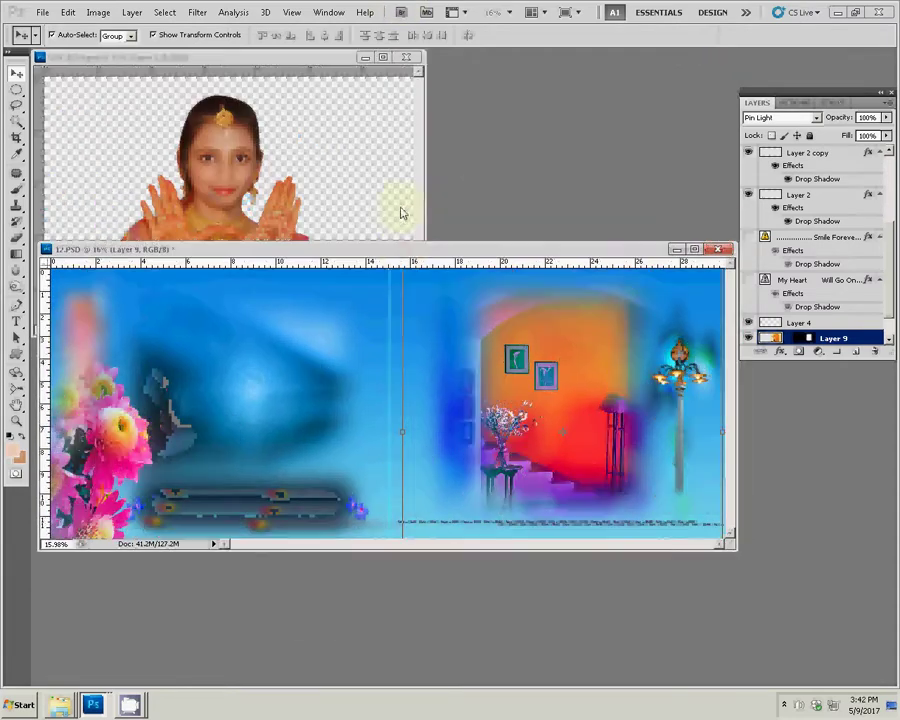
- Set image size to 36 inches wide at 300 pixels/inch, unconstrained, accepting text rerendering
key("ctrl+alt+i")
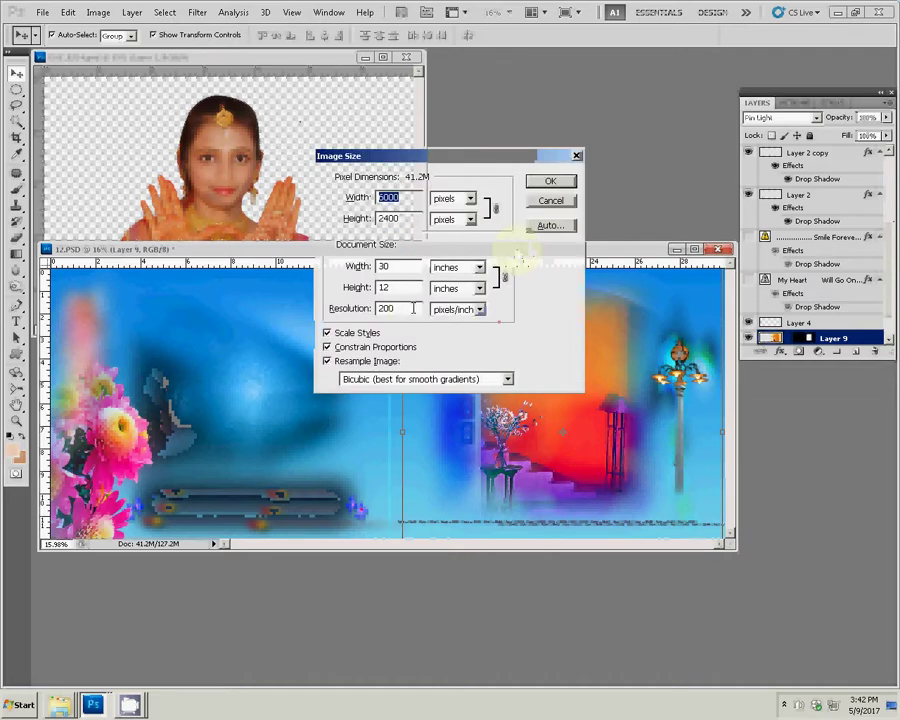
left_click(364, 311)
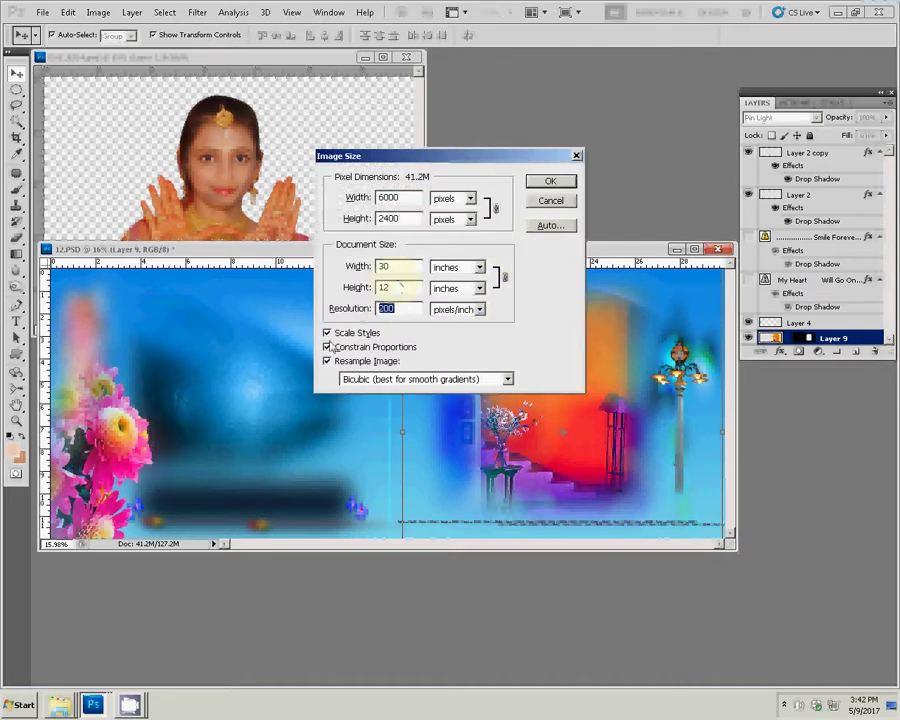
key("alt+c")
double_click(396, 267)
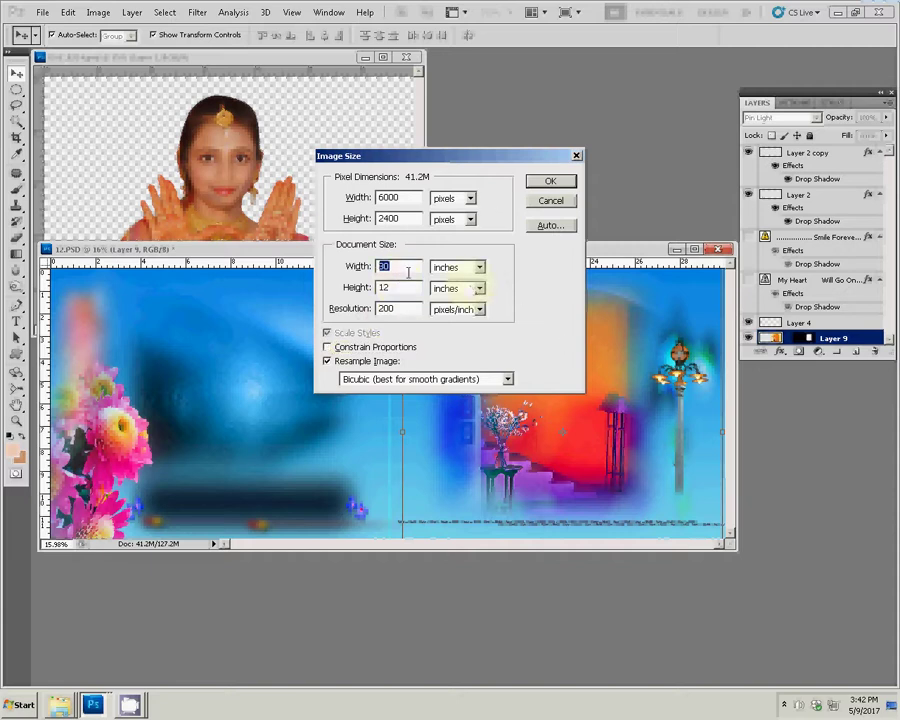
type("3")
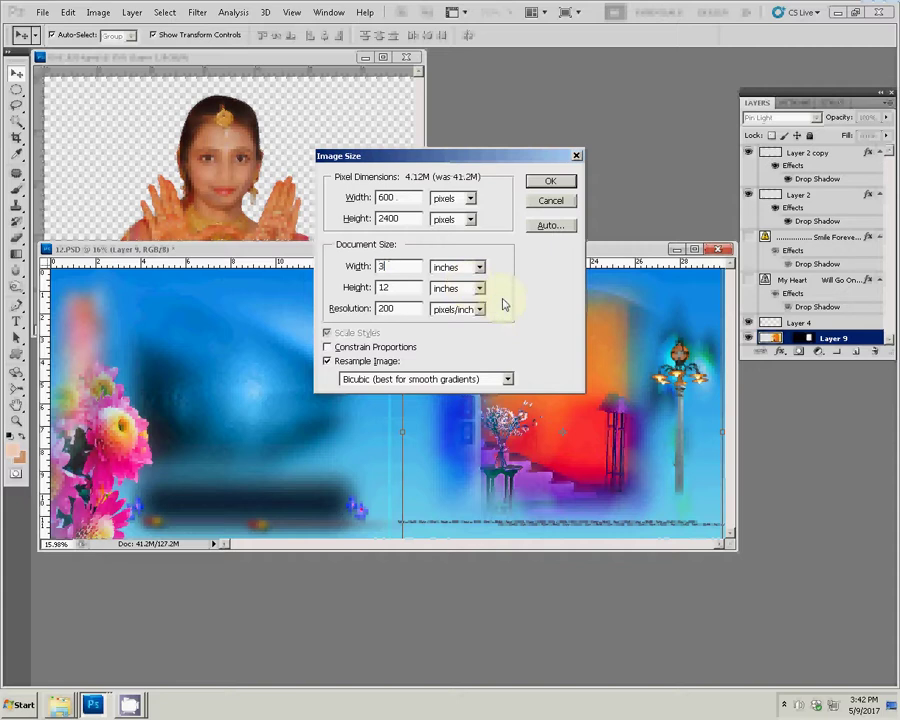
type("6")
double_click(386, 308)
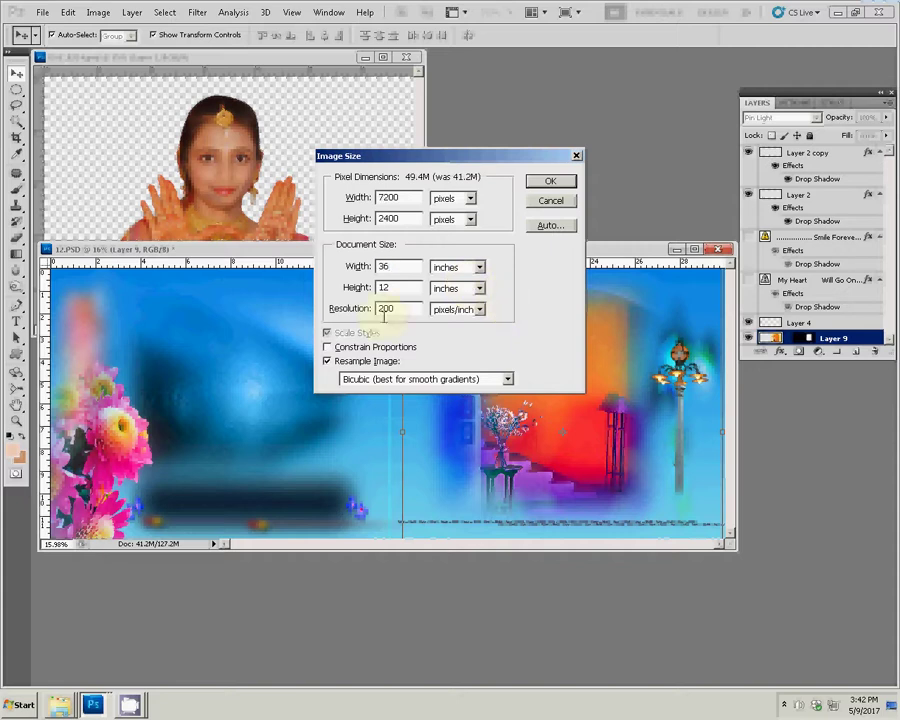
type("30")
type("0")
left_click(546, 181)
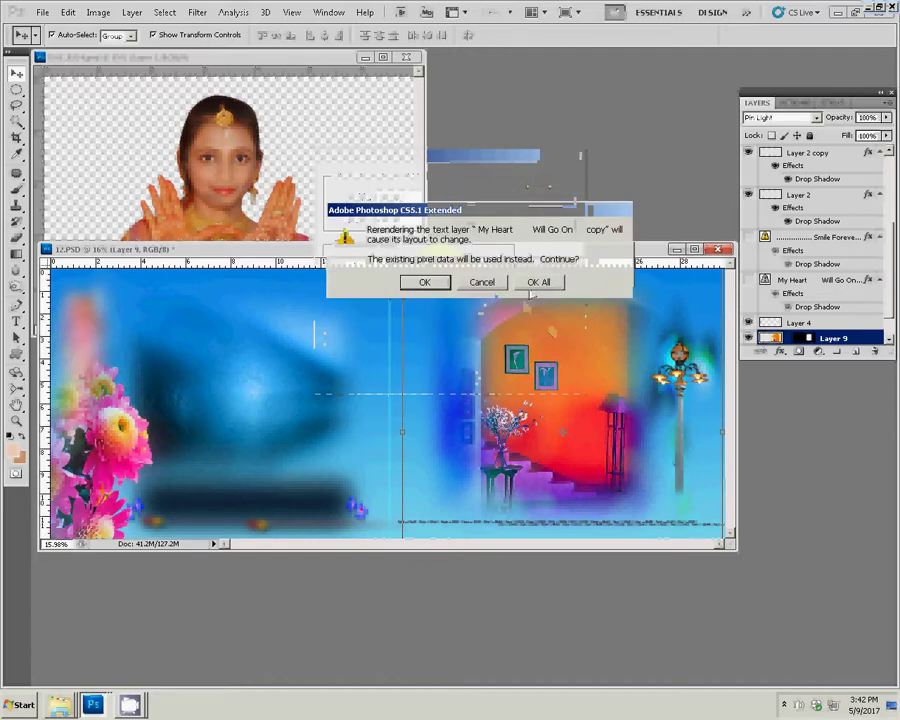
left_click(539, 283)
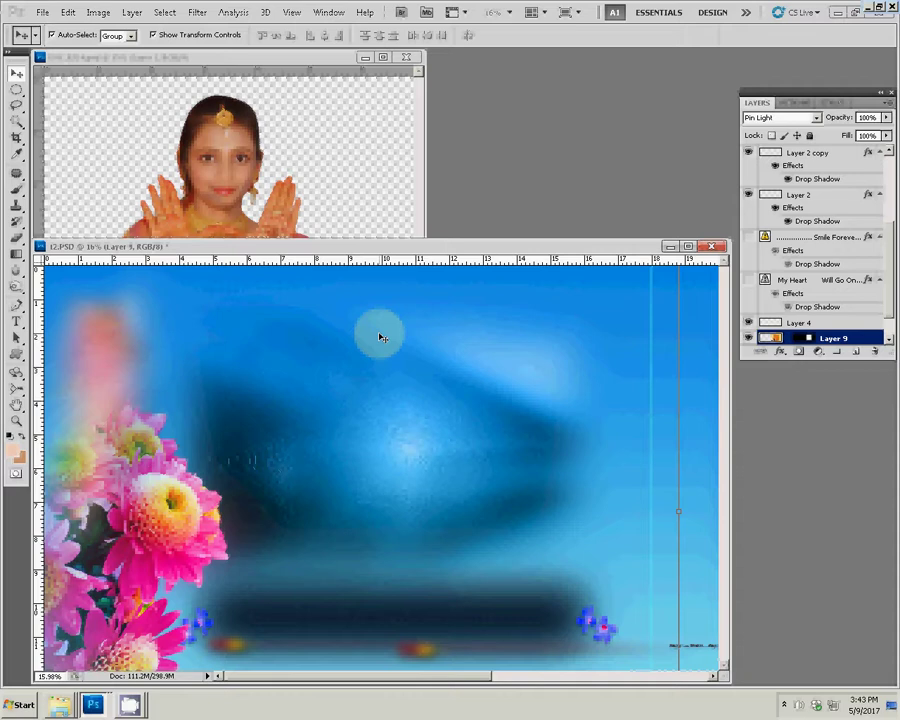
- Copy the bride cut-out into 12.PSD as a new layer and zoom out to the whole spread
key("ctrl+Tab")
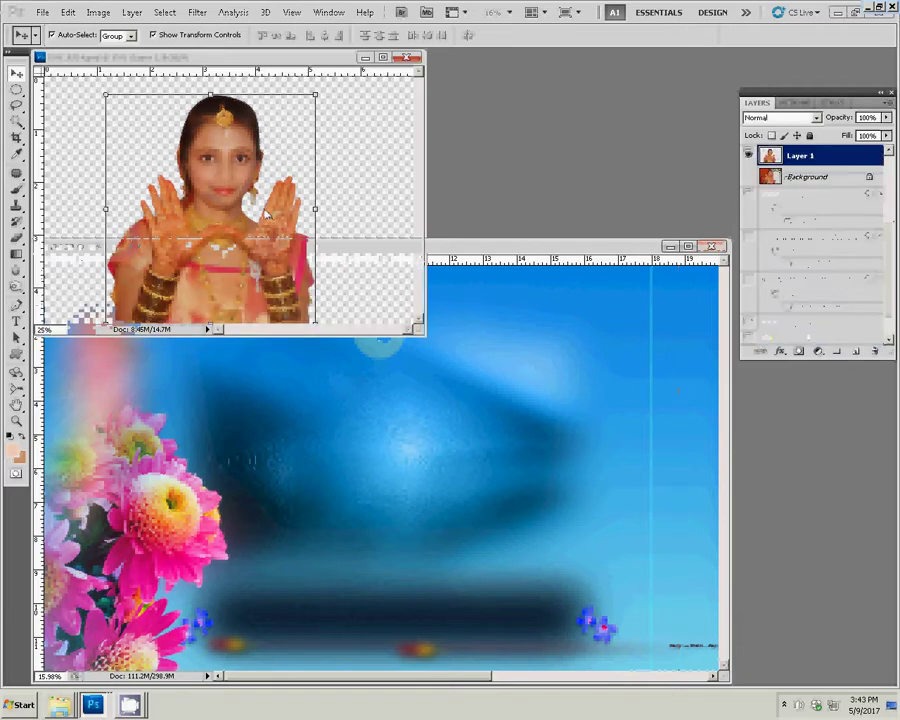
left_click_drag(236, 174, 330, 414)
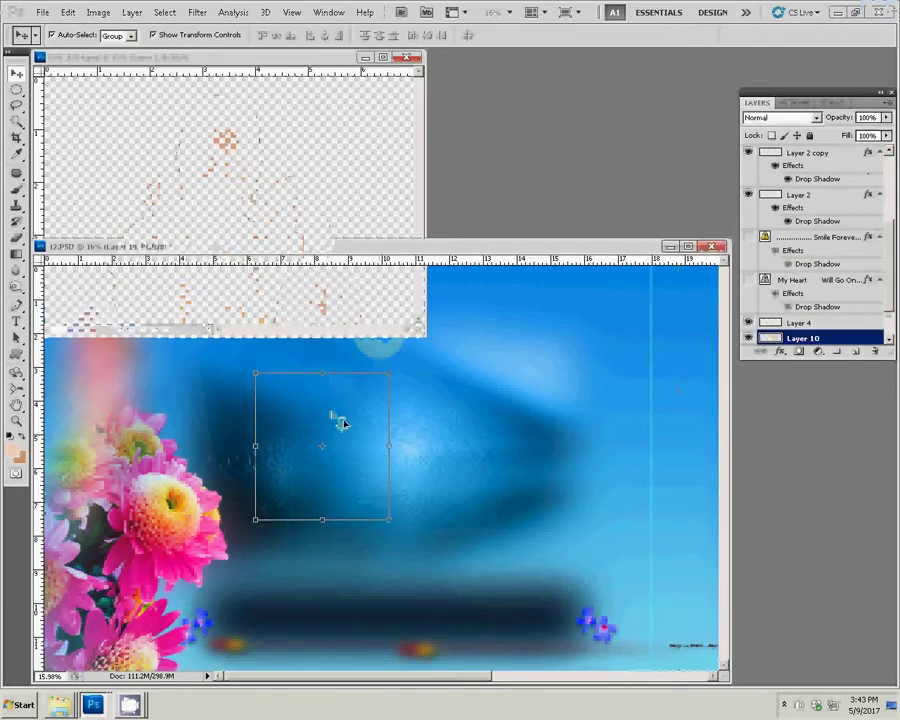
key("z")
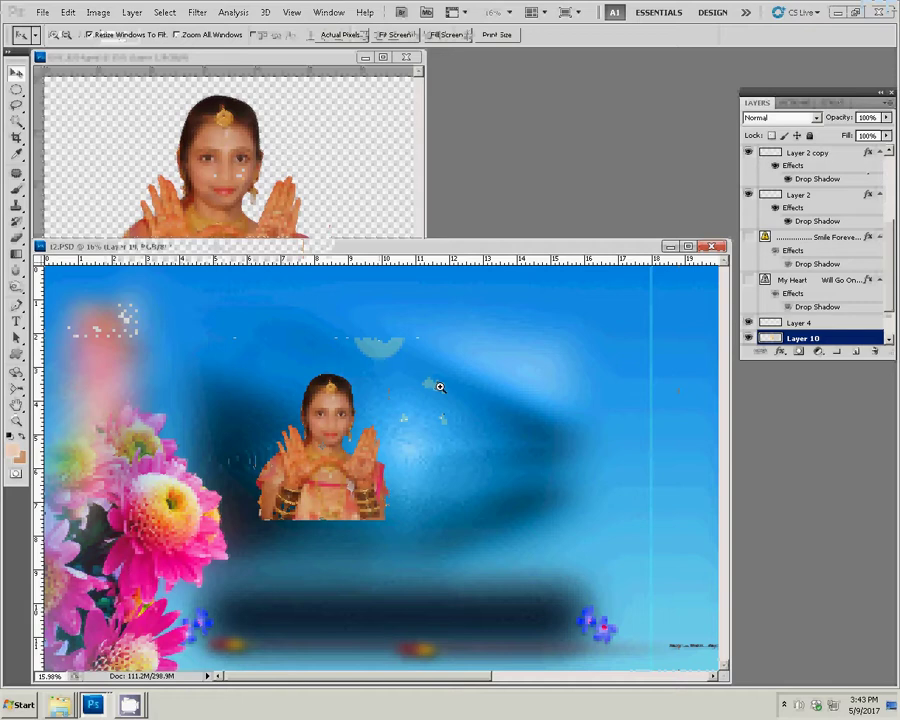
right_click(440, 387)
left_click(468, 447)
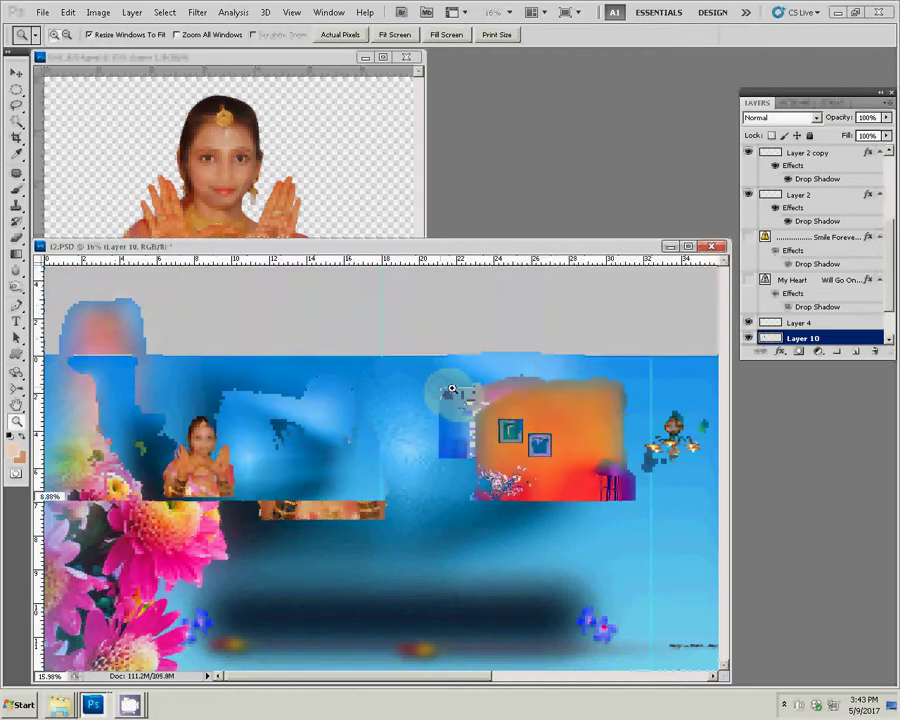
- Scale the bride layer to about 253% so it fills the left page
key("v")
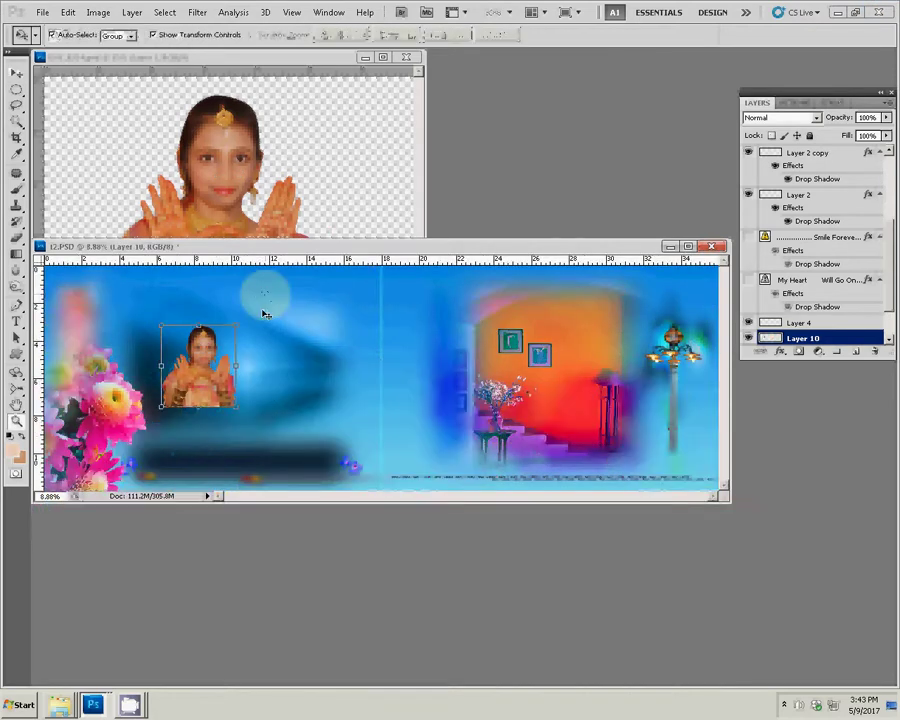
mouse_move(236, 322)
left_mouse_down()
mouse_move(315, 282)
mouse_move(283, 266)
left_mouse_up()
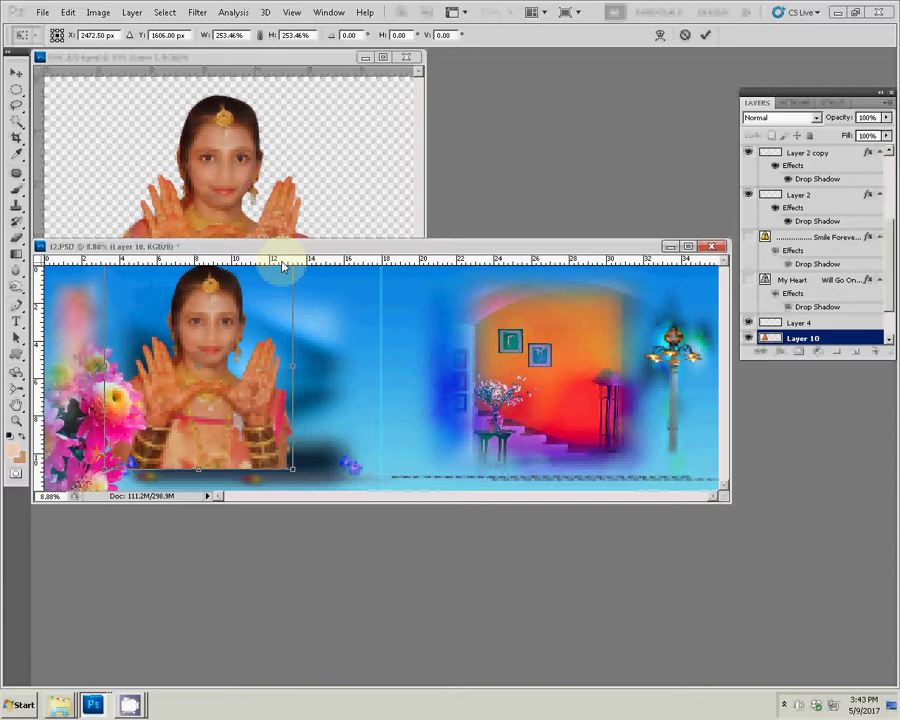
left_click(137, 315)
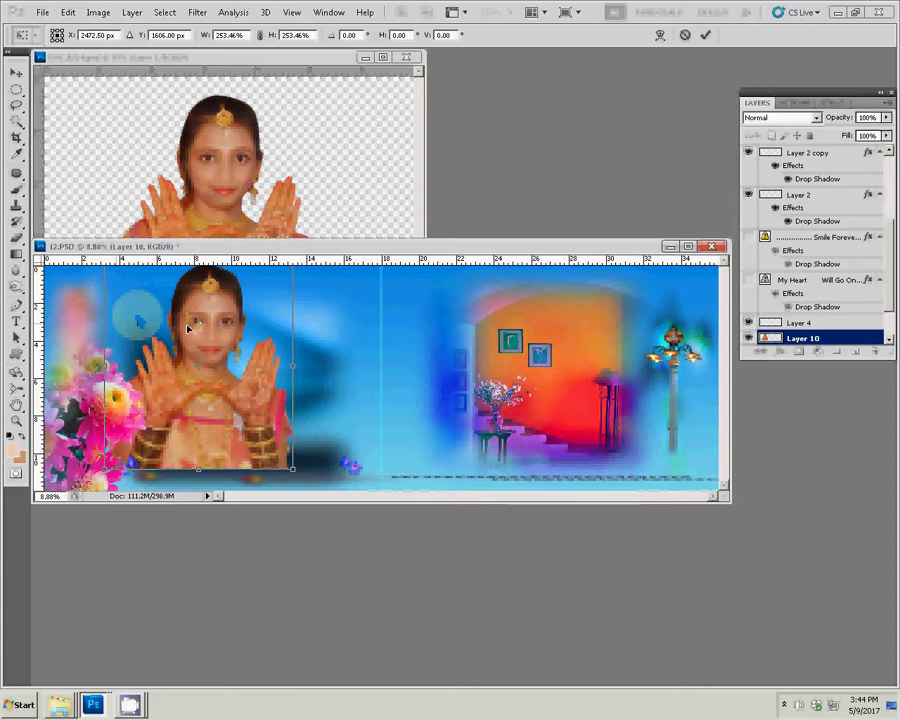
left_click(705, 35)
left_click(330, 432)
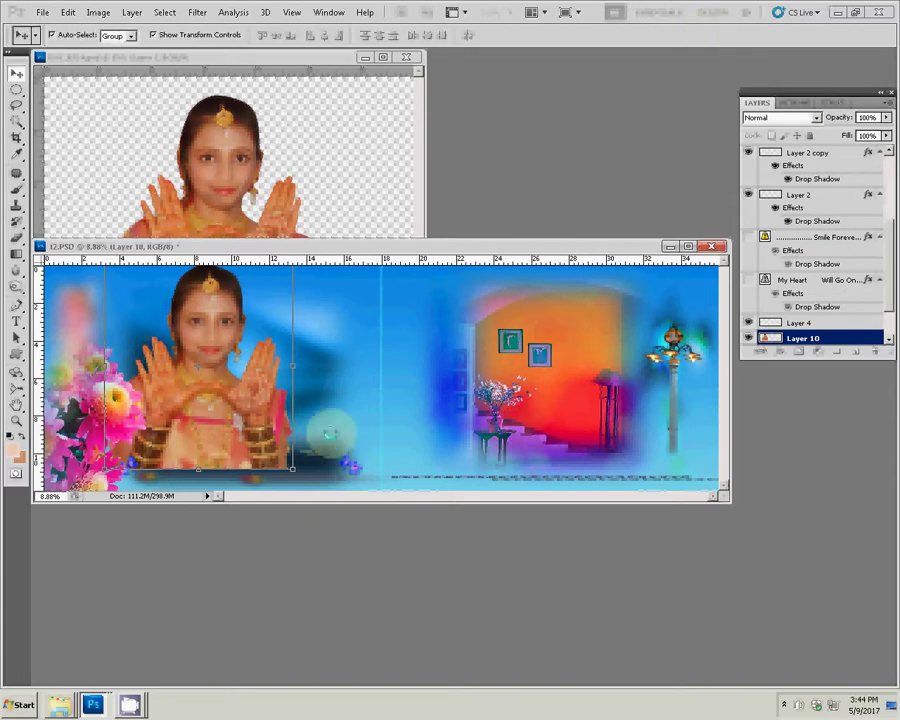
- Paint dark blue with a 1200 brush over the bride photo's lower edge, undoing the arm stroke
left_click(313, 430)
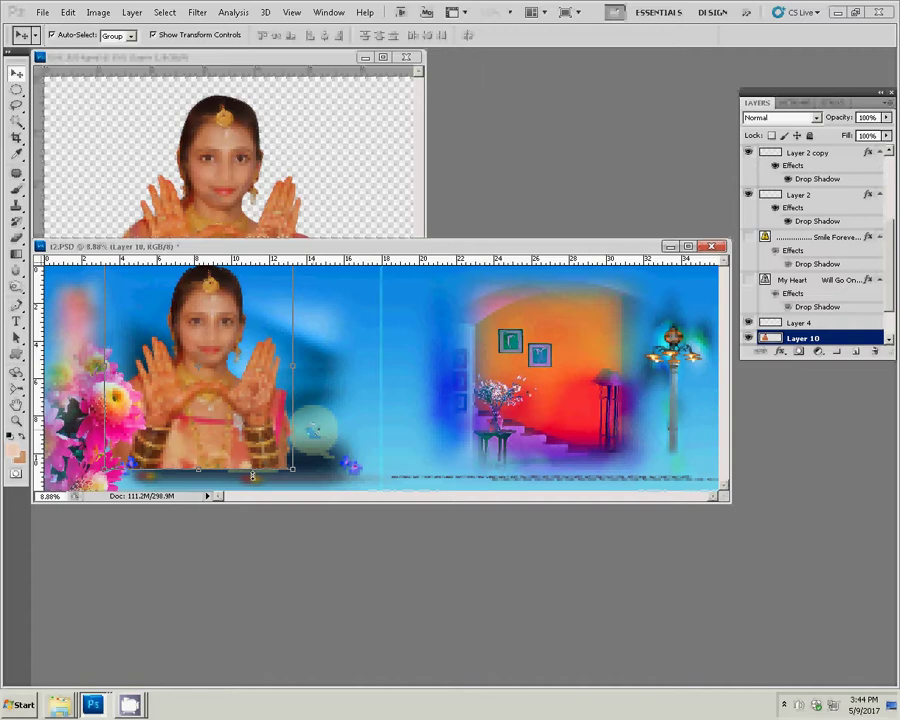
key("b")
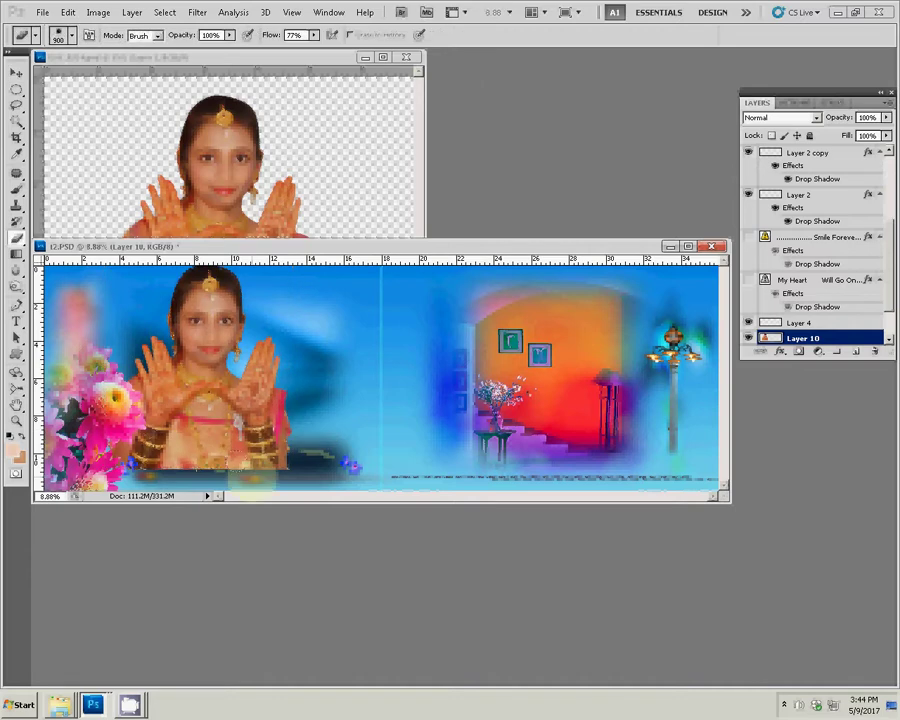
key("bracketright")
key("bracketright")
key("bracketright")
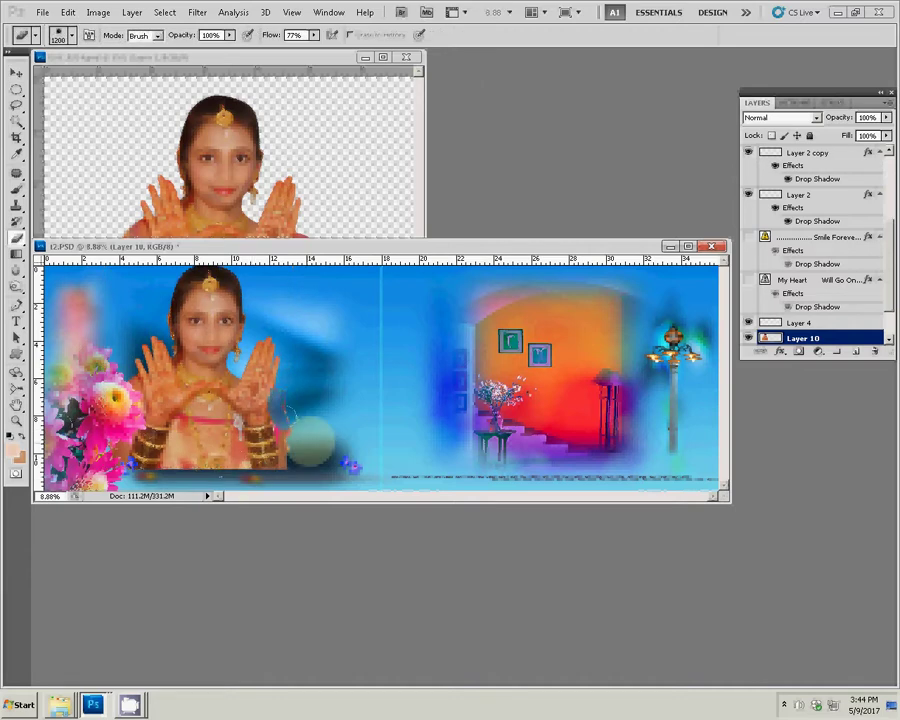
left_click_drag(310, 432, 320, 350)
left_click_drag(270, 415, 180, 450)
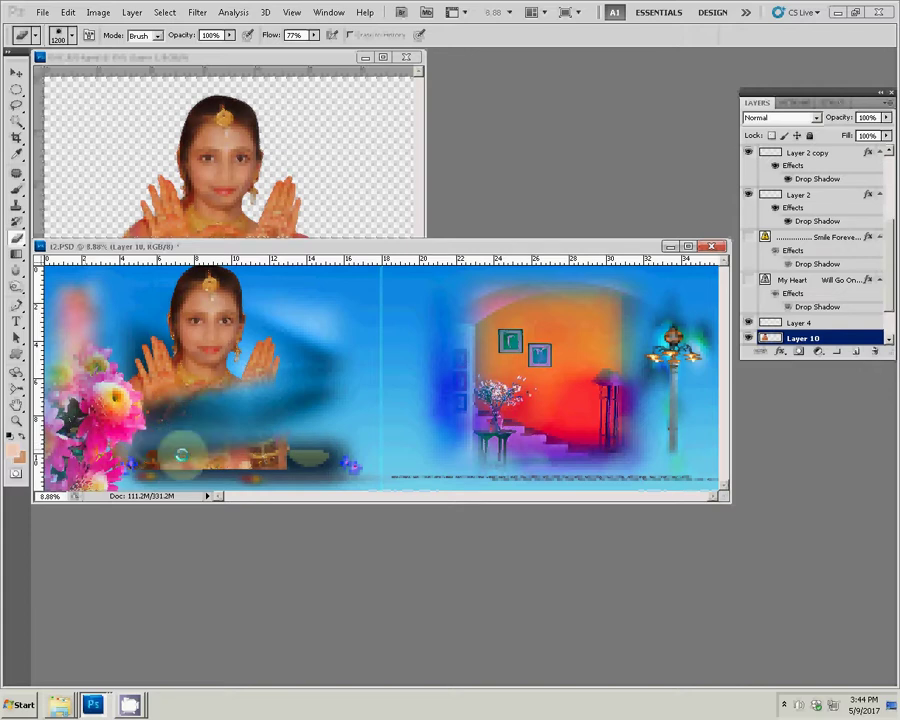
key("ctrl+z")
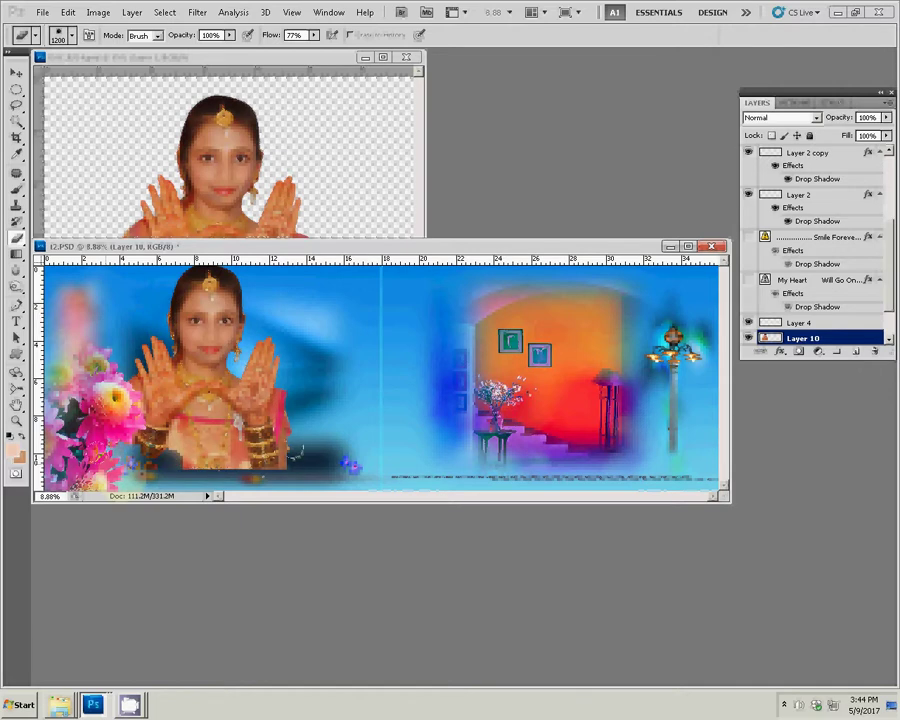
left_click_drag(297, 450, 167, 458)
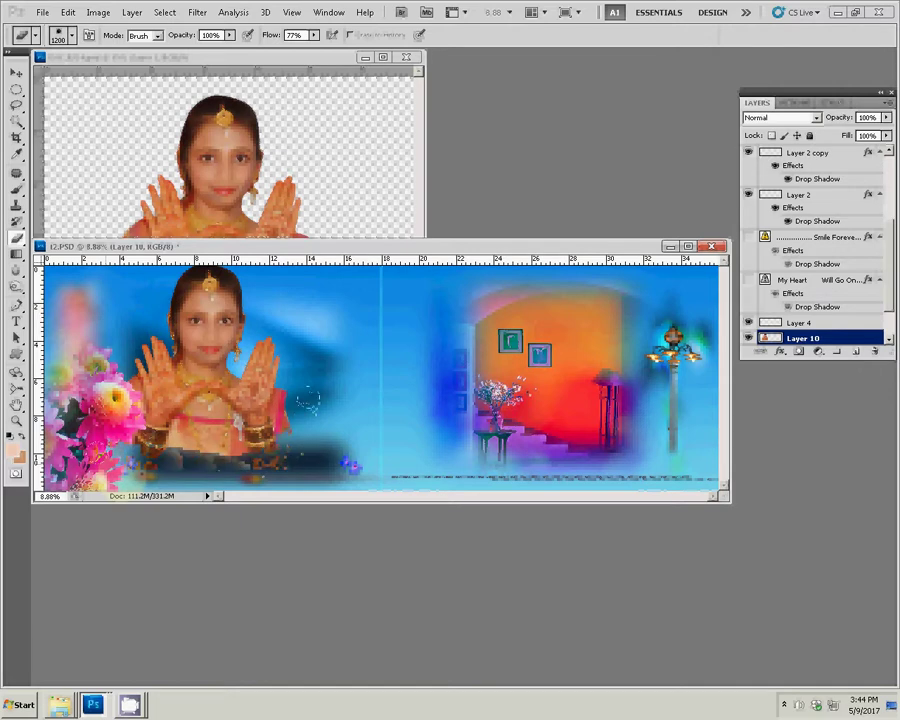
left_click_drag(338, 422, 308, 397)
- Shift the bride layer right toward the centre fold
key("v")
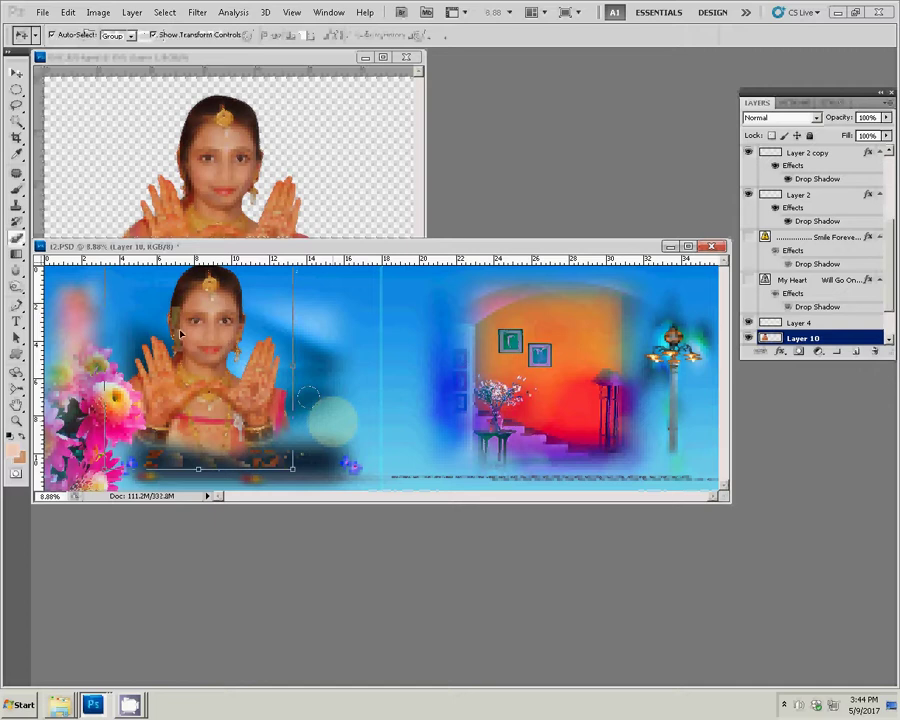
mouse_move(201, 328)
left_mouse_down()
mouse_move(296, 342)
mouse_move(288, 343)
left_mouse_up()
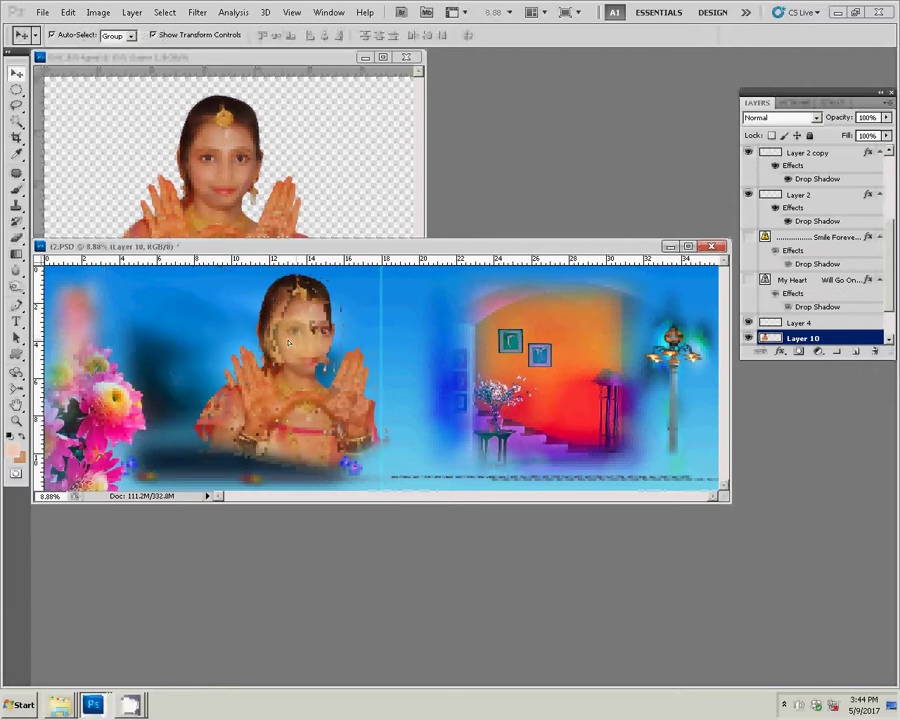
key("ctrl+t")
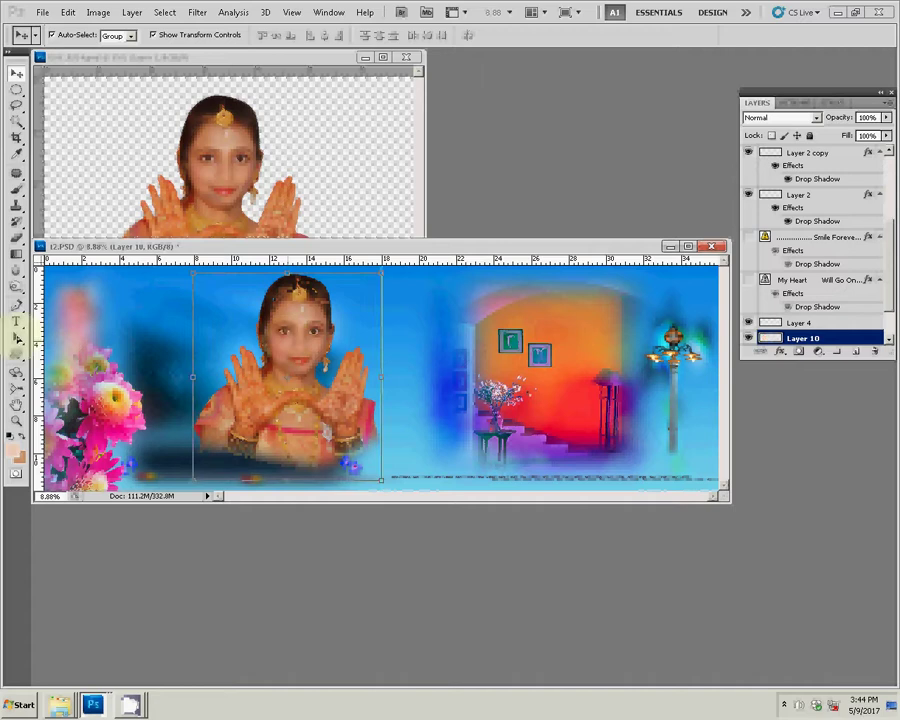
key("ctrl+Tab")
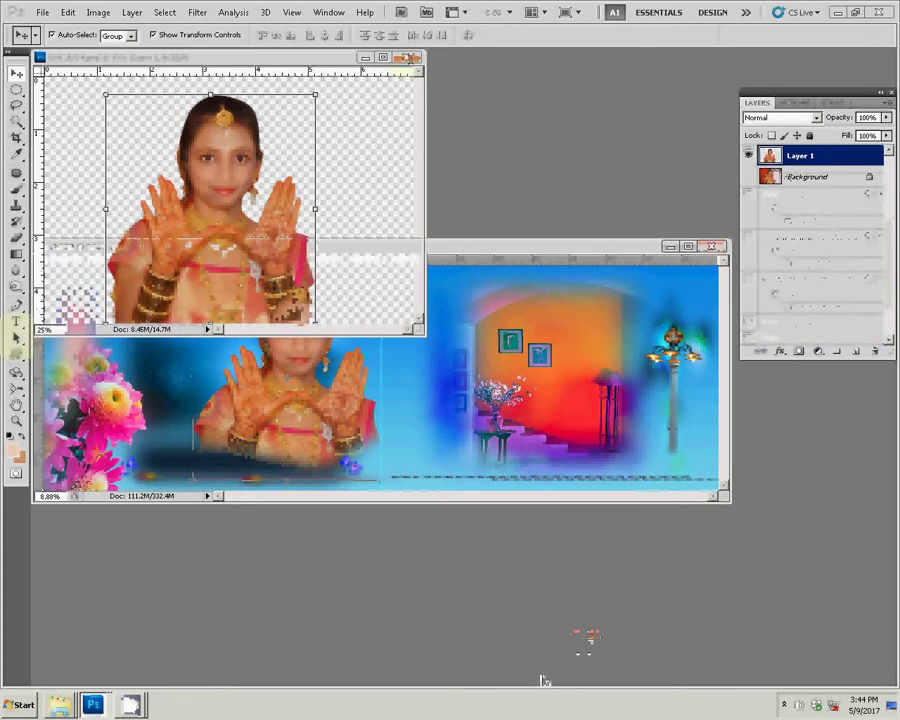
- Close the girl's source photo and open DSC_0178 from the wedding photos folder in Photoshop
left_click(410, 58)
left_click(402, 290)
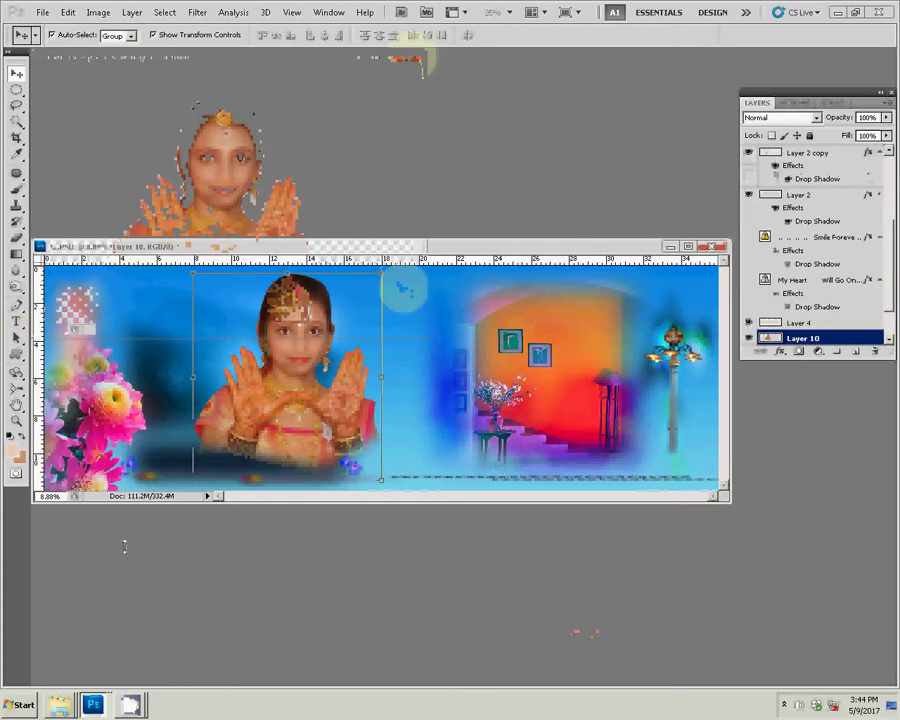
mouse_move(59, 704)
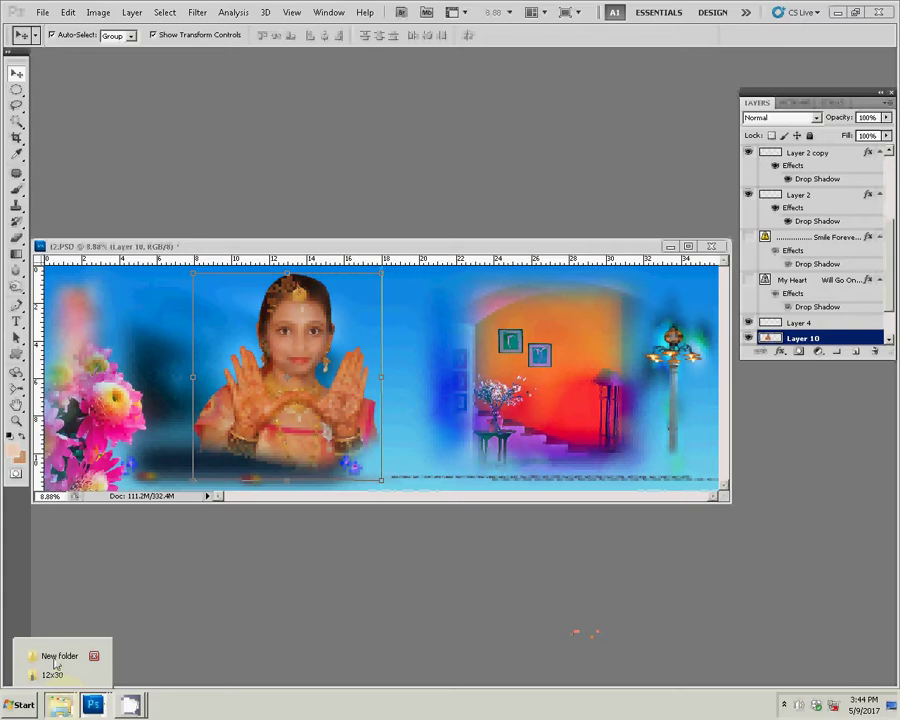
left_click(52, 675)
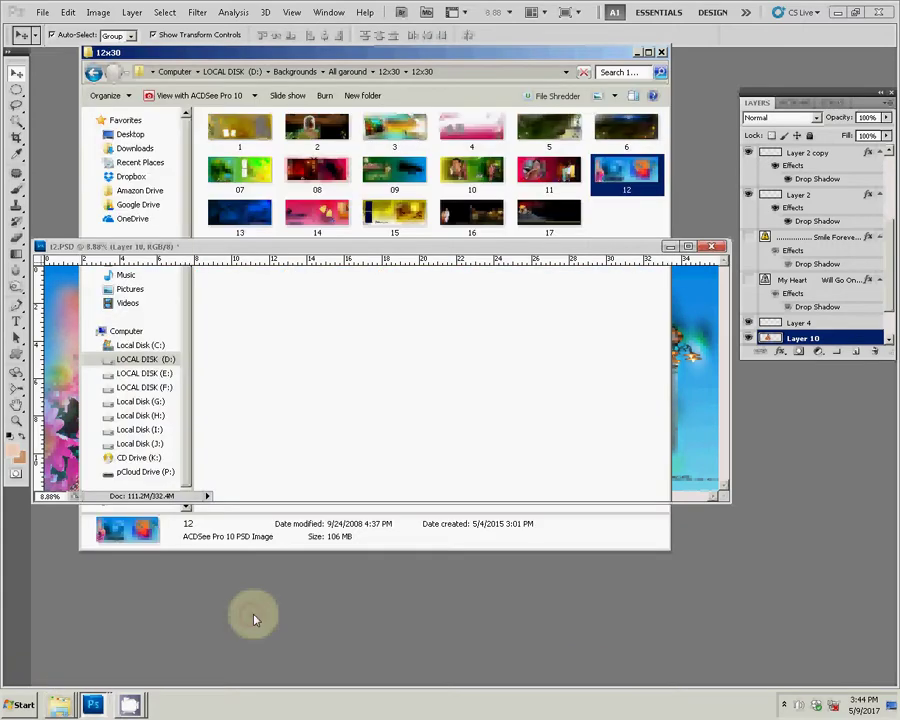
left_click(254, 620)
left_click(57, 660)
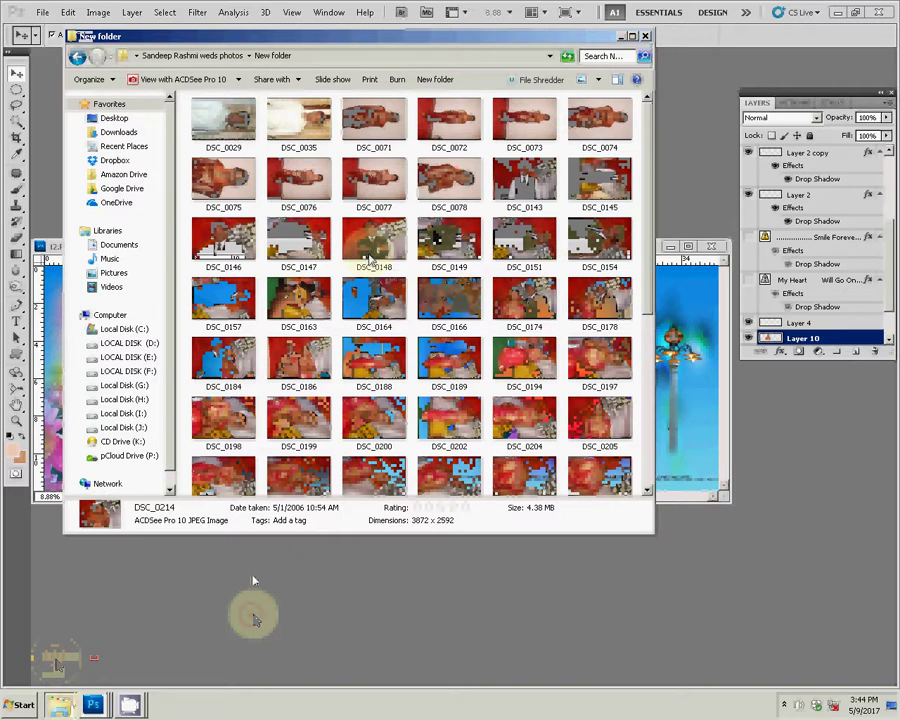
mouse_move(599, 298)
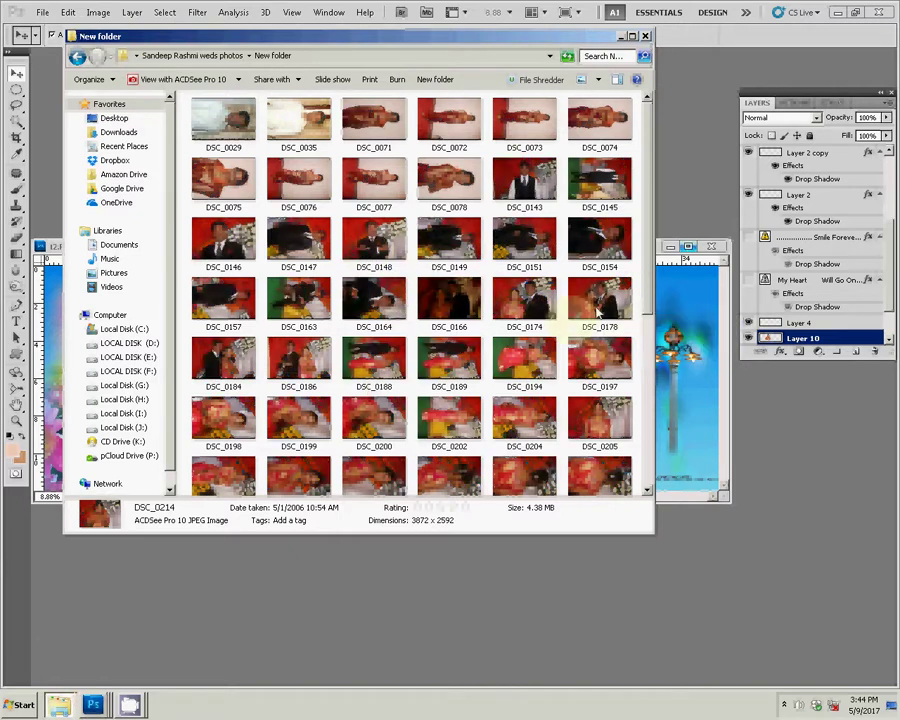
left_click(598, 313)
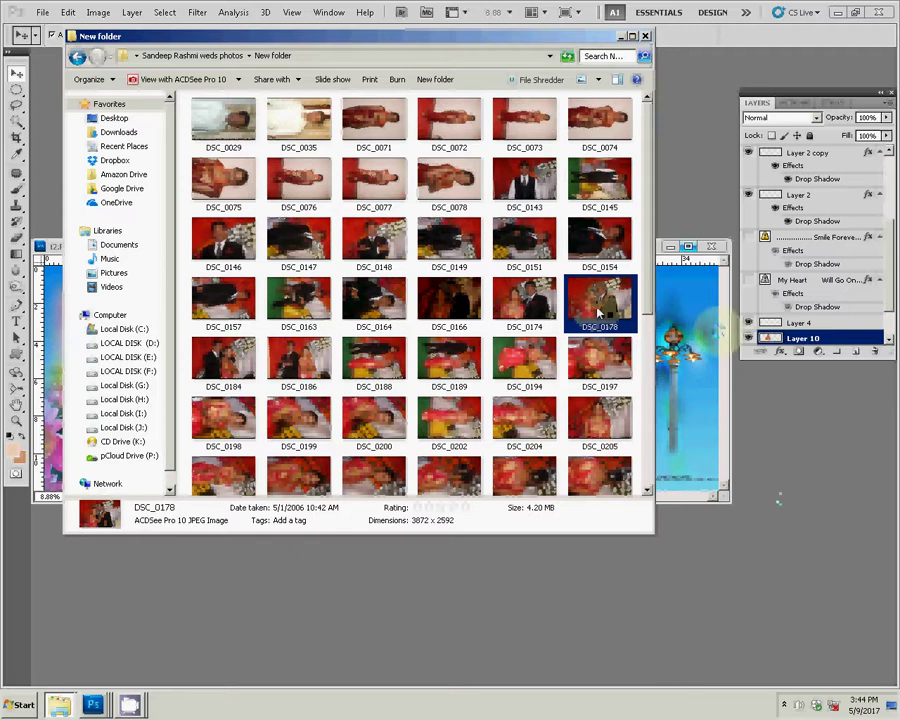
left_click(803, 490)
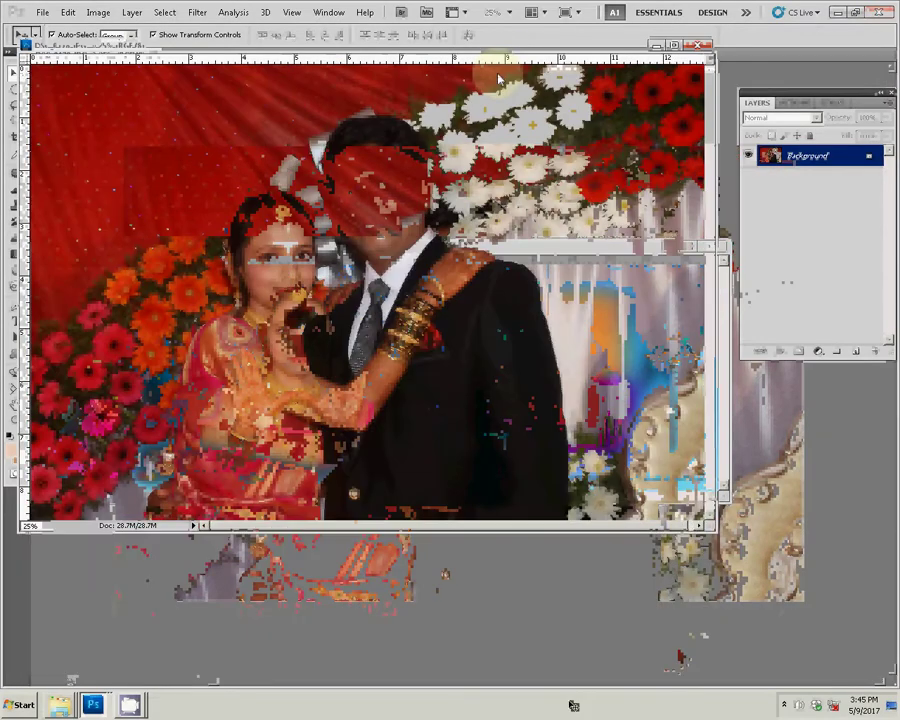
- Apply Levels to DSC_0178 with midtones at 1.59 and a lowered white point, viewed at 33.3%
key("ctrl+l")
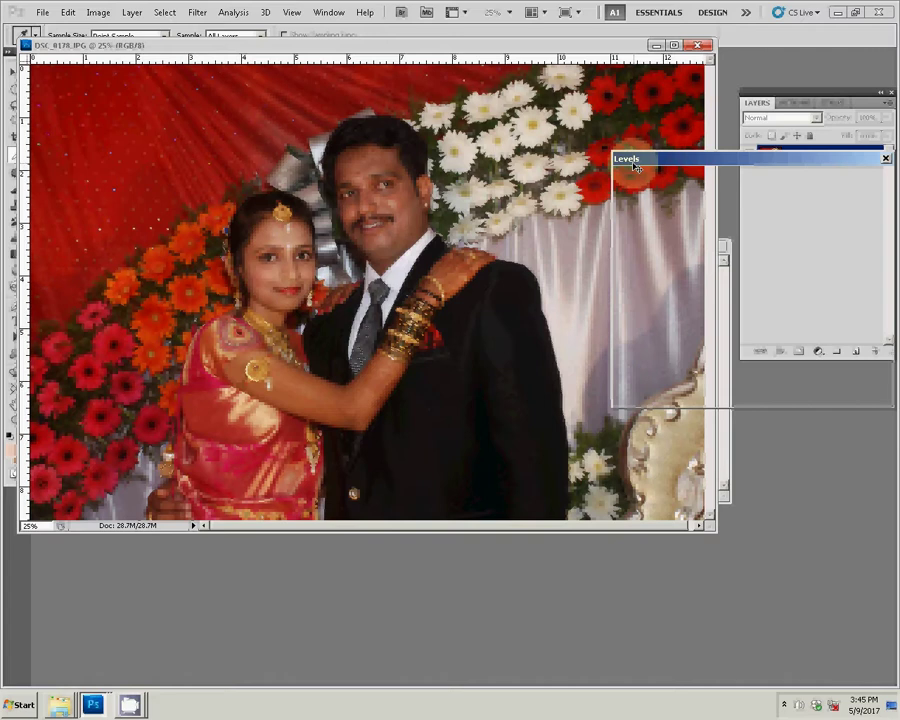
left_click_drag(719, 314, 690, 315)
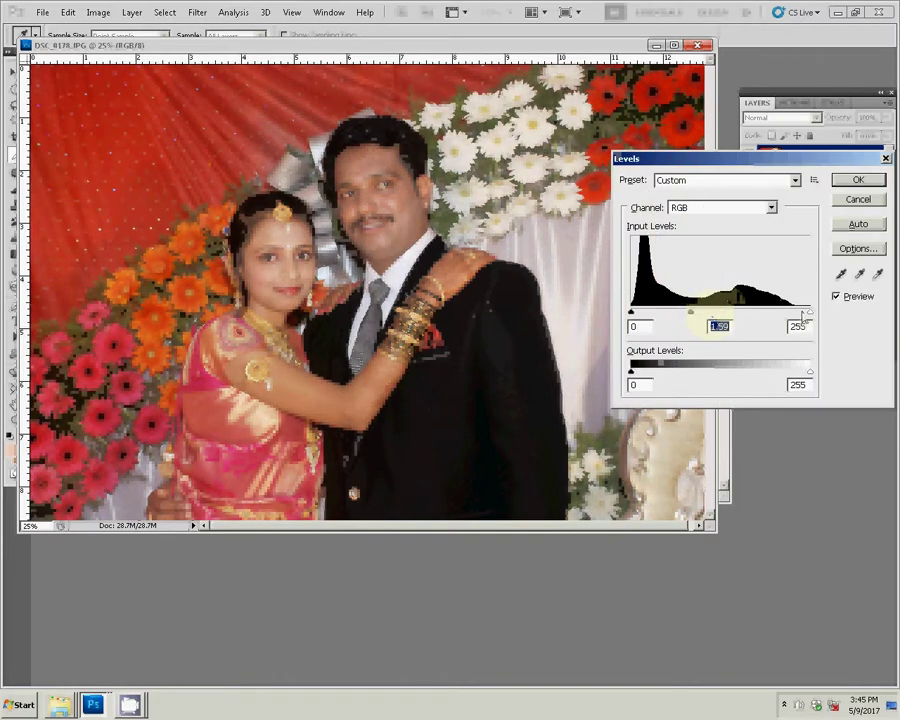
left_click_drag(809, 313, 788, 315)
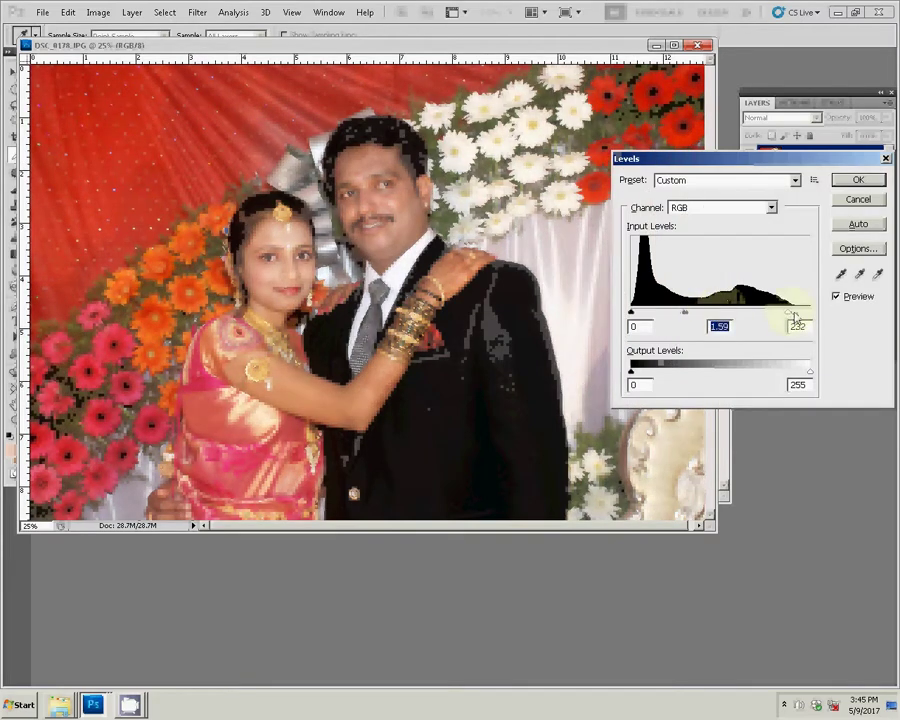
left_click(857, 180)
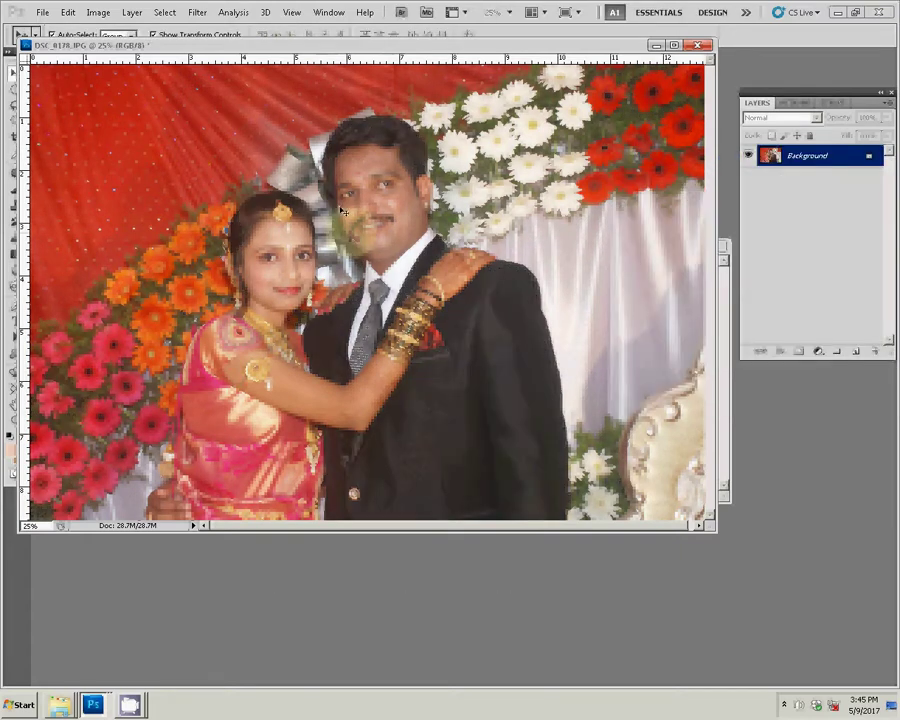
key("z")
left_click(385, 248)
left_click(385, 248)
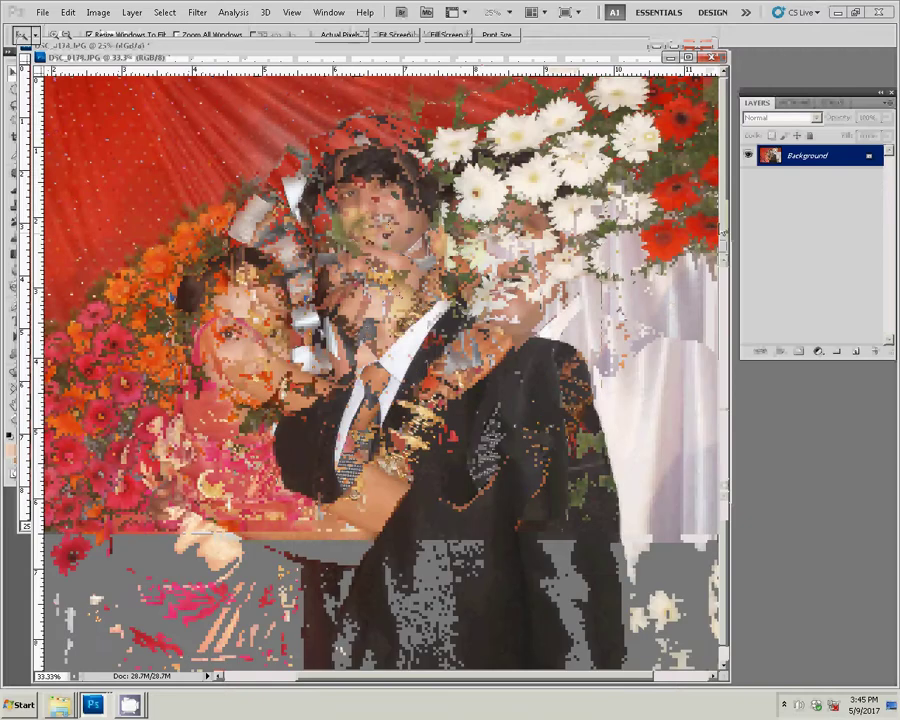
- Resize DSC_0178 to 7 inches wide with Constrain Proportions on, and show the Actions panel
key("ctrl+alt+i")
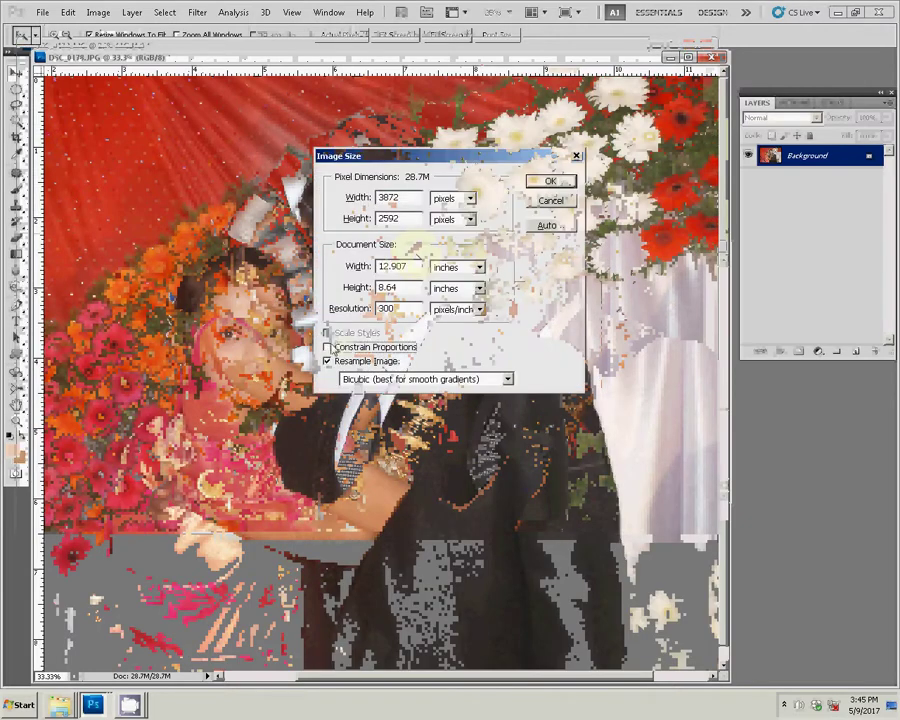
left_click(327, 346)
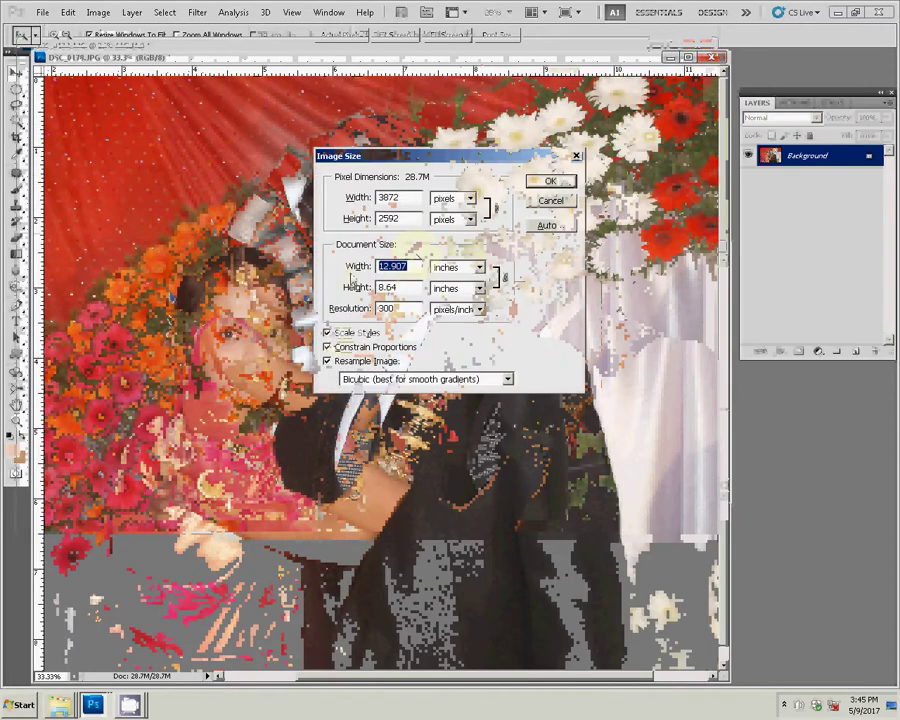
type("7")
left_click(545, 181)
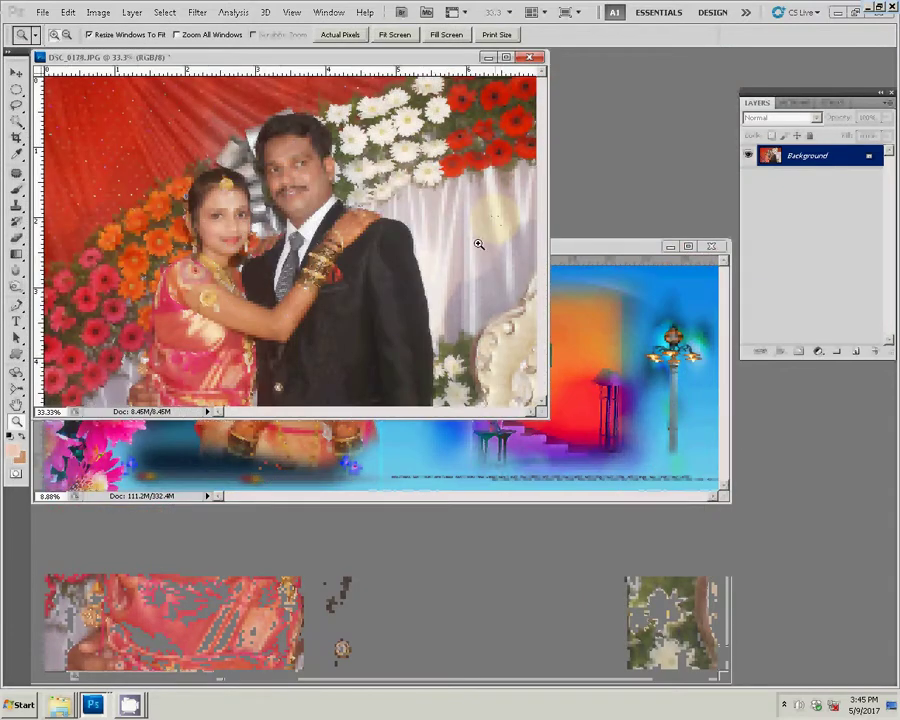
left_click(798, 102)
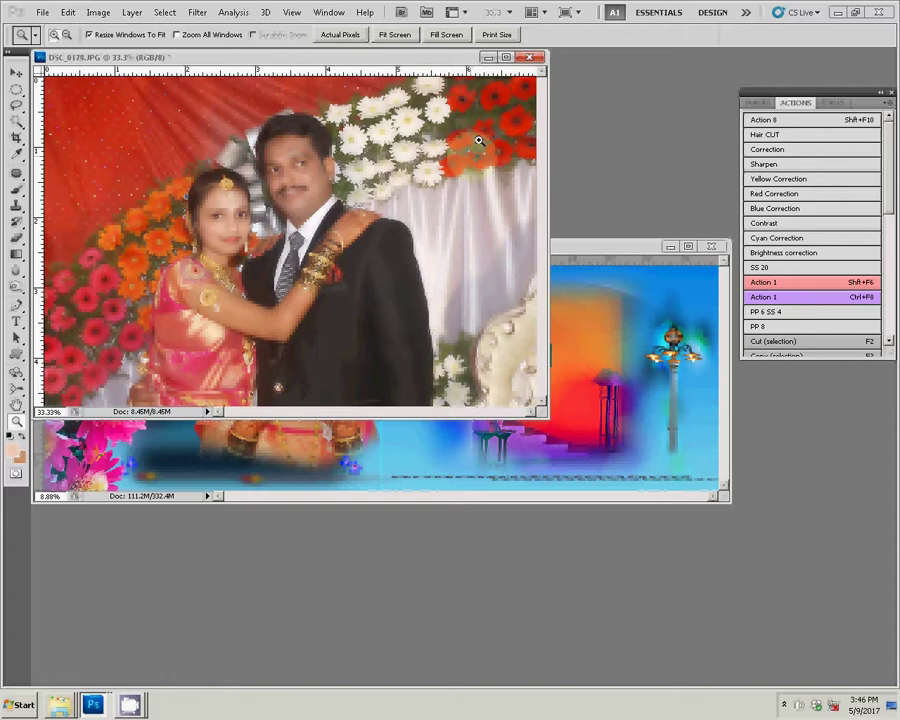
- Zoom in on the groom's face and set midtone Colour Balance Yellow–Blue to -16
left_click_drag(256, 274, 258, 292)
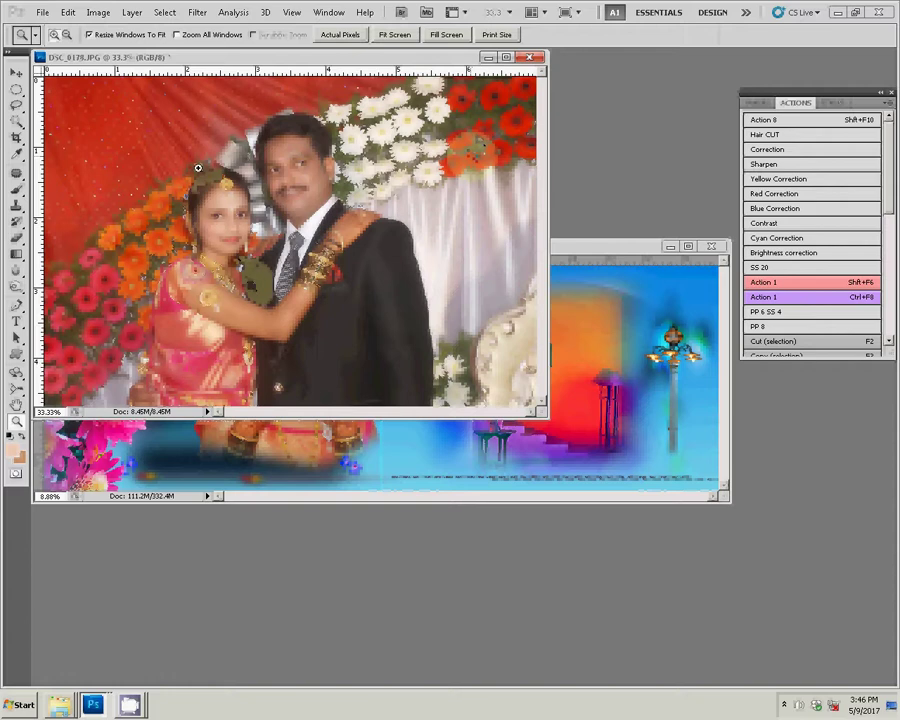
left_click(345, 248)
left_click_drag(345, 248, 533, 337)
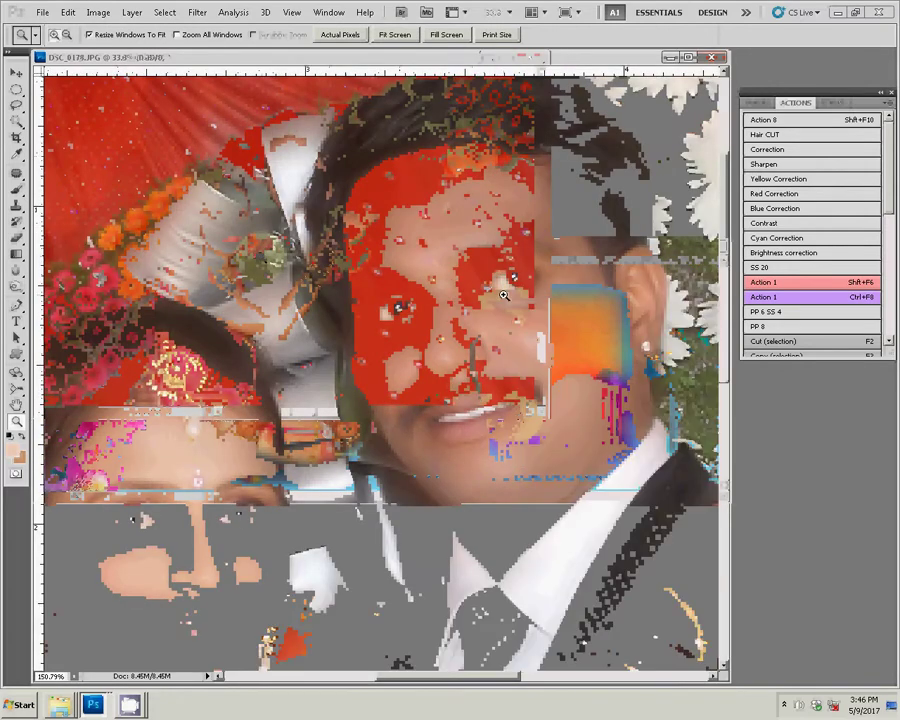
key("ctrl+b")
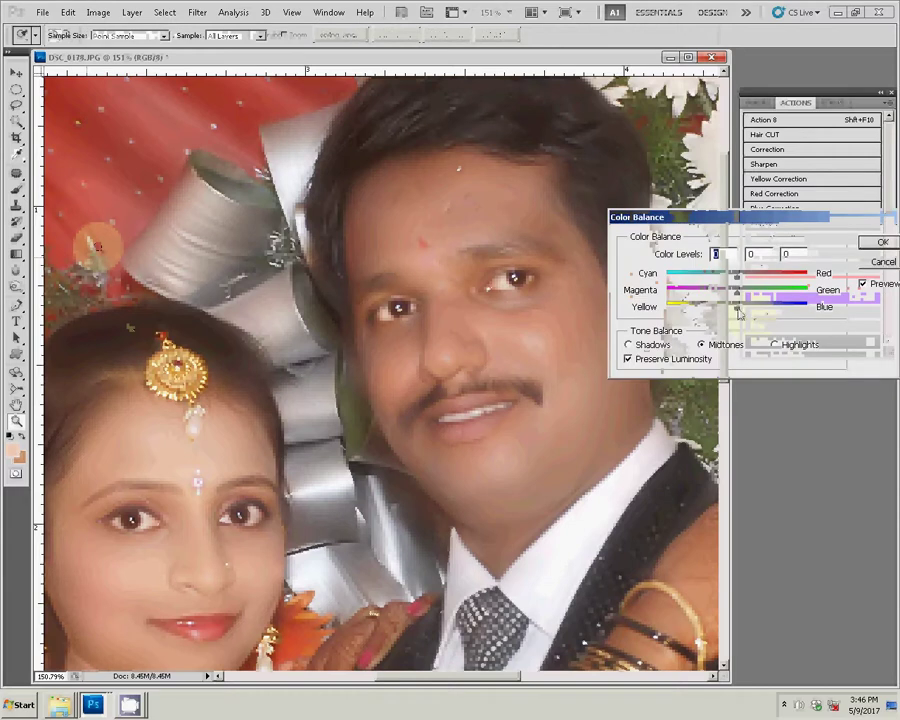
left_click_drag(737, 307, 727, 313)
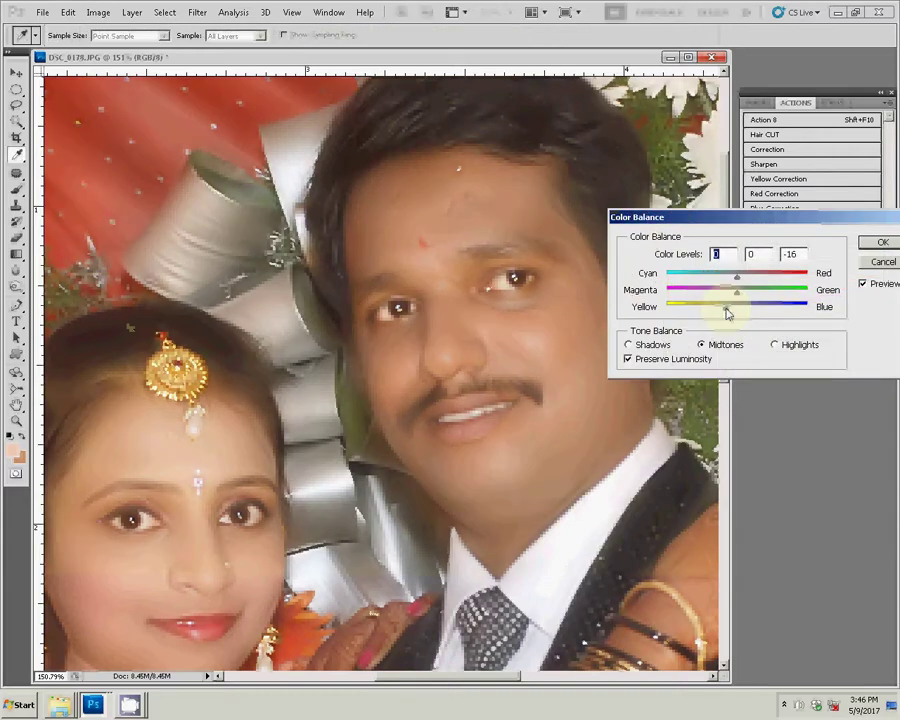
key("Return")
key("z")
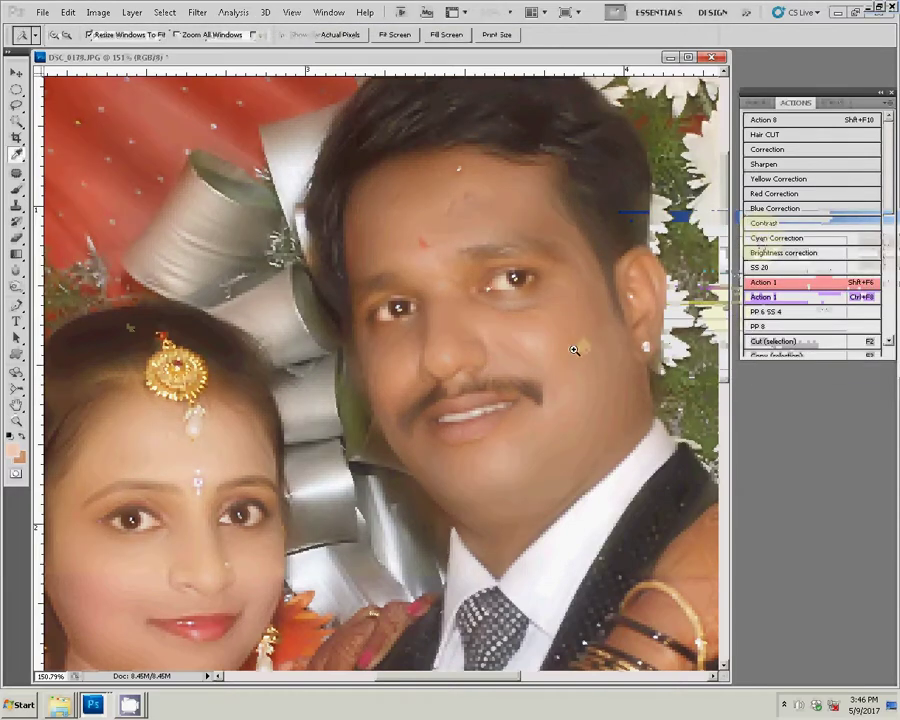
key("r")
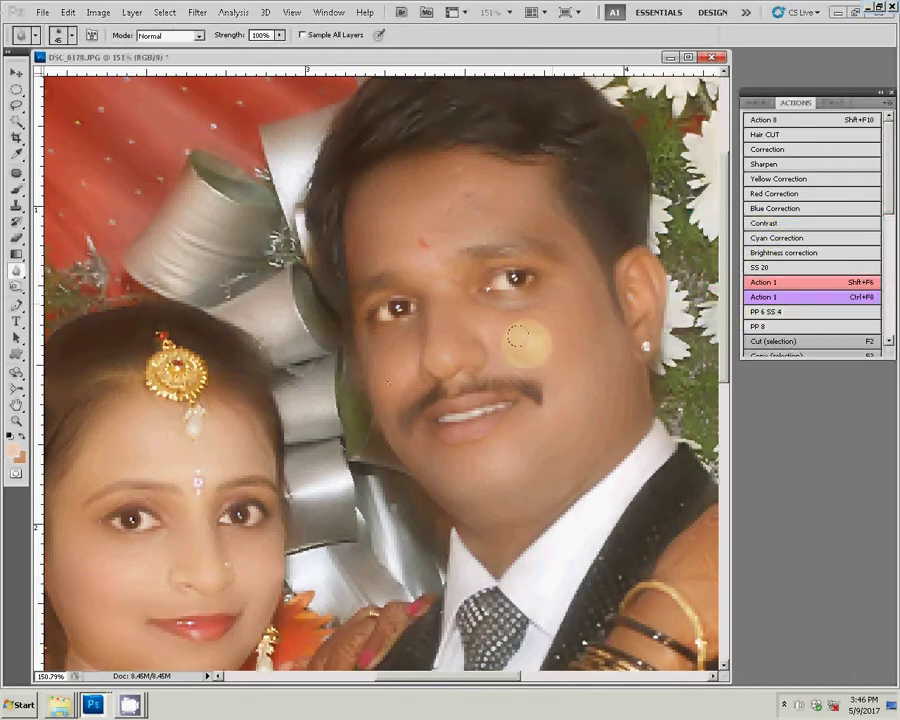
key("p")
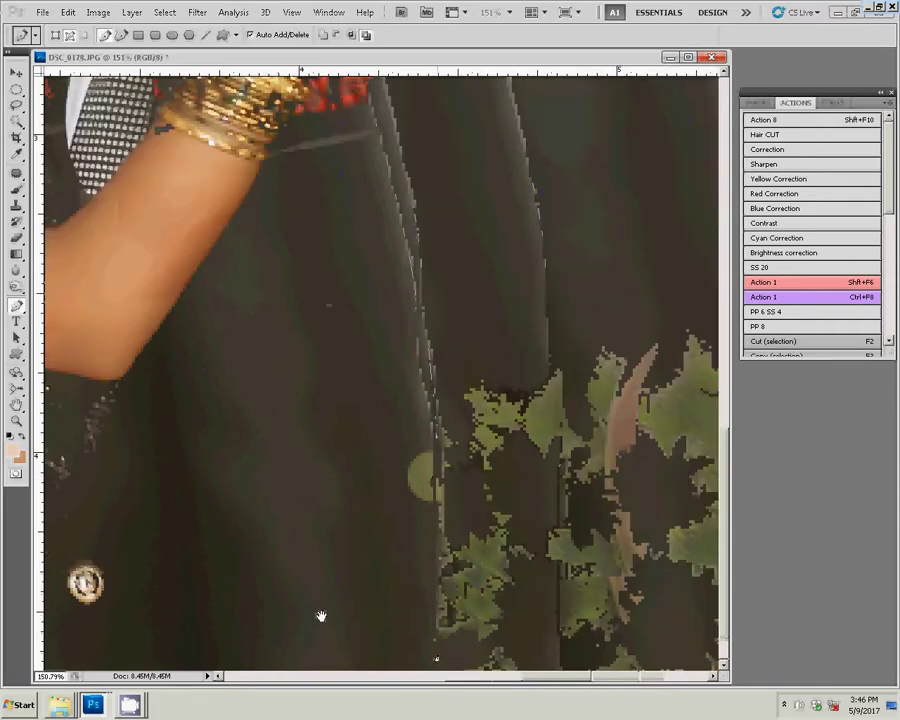
- Extend the pen outline up the bride's sari edge and over her head to her hair edge
scroll(321, 616, "left", 5)
scroll(393, 531, "left", 5)
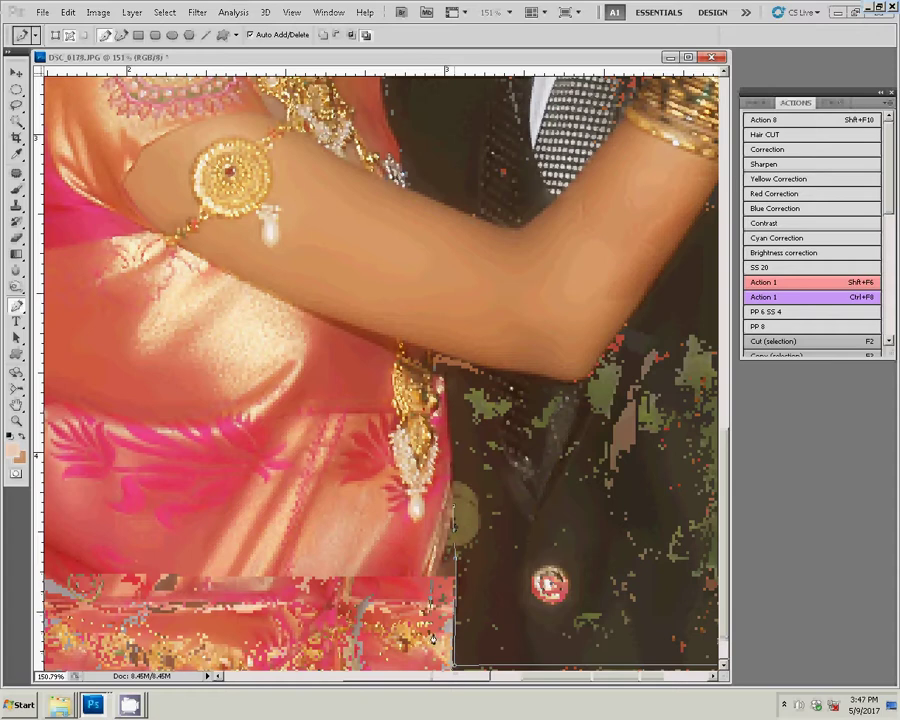
scroll(435, 620, "left", 5)
scroll(597, 580, "left", 5)
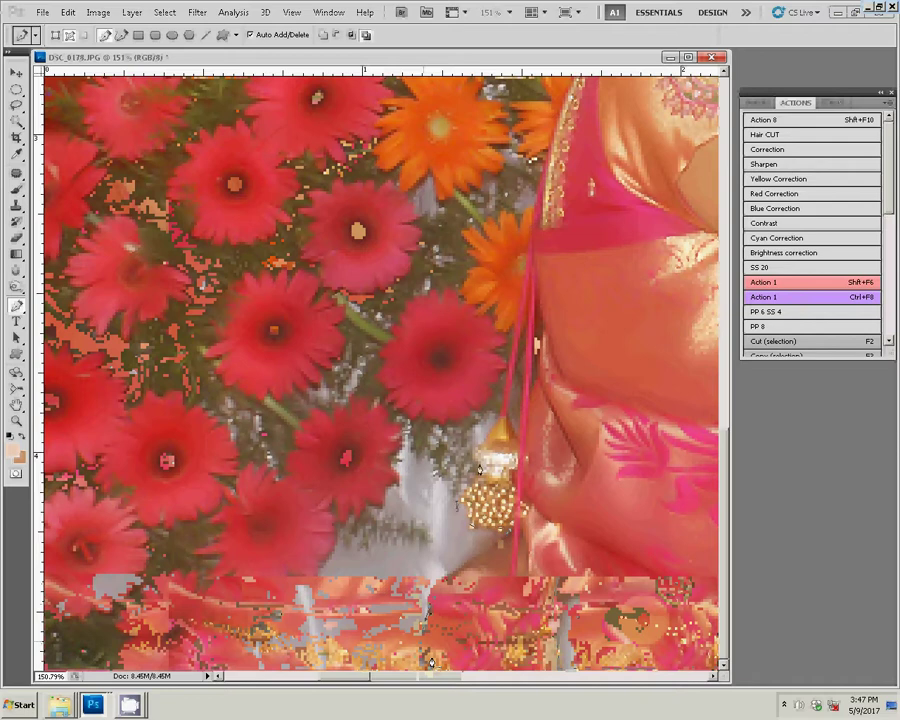
left_click(514, 318)
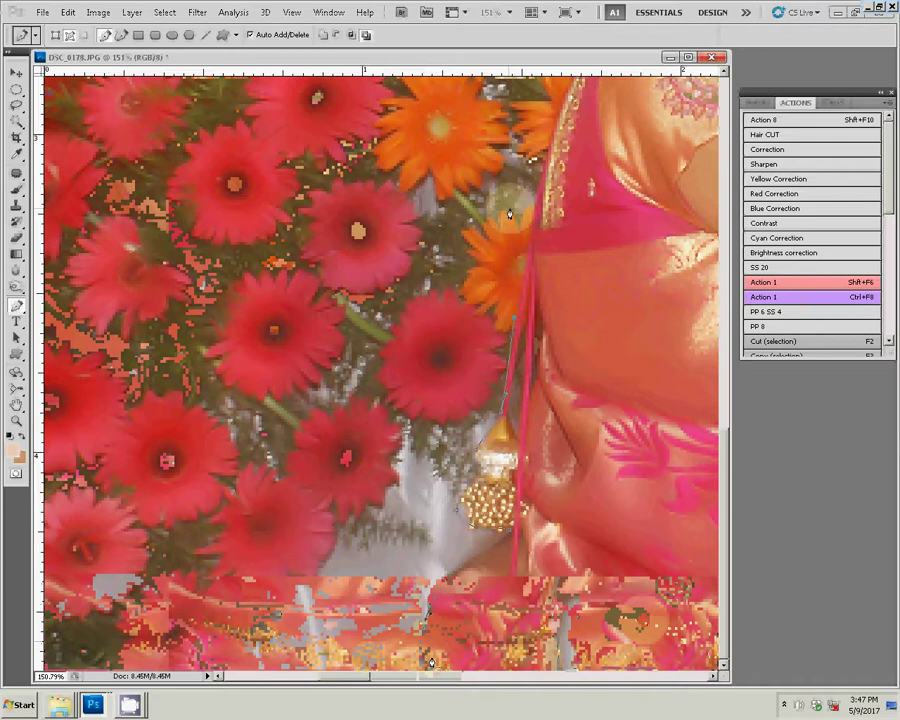
left_click_drag(538, 200, 372, 497)
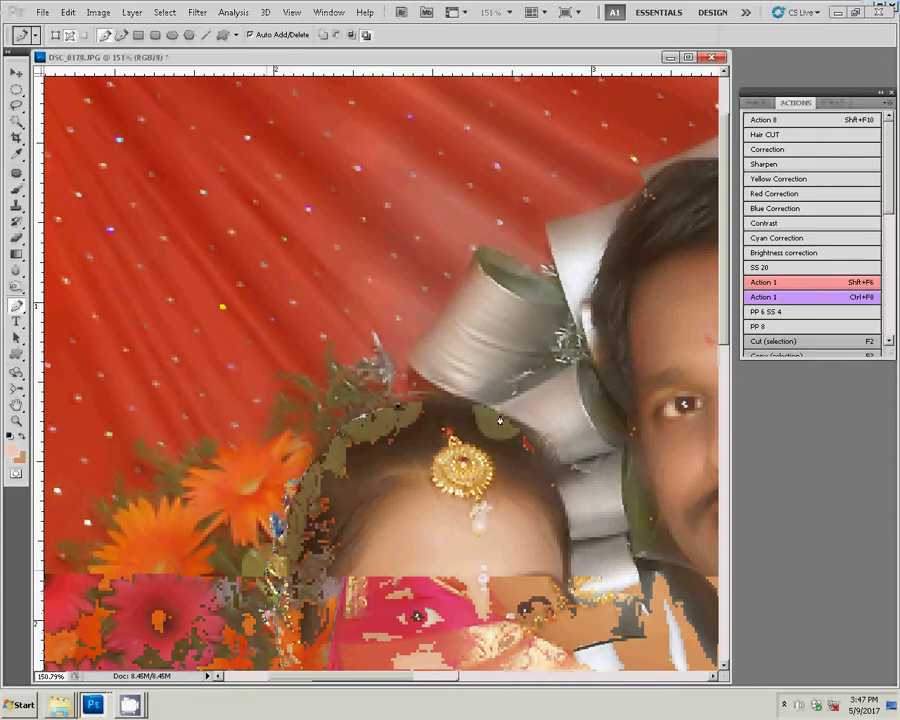
left_click(531, 432)
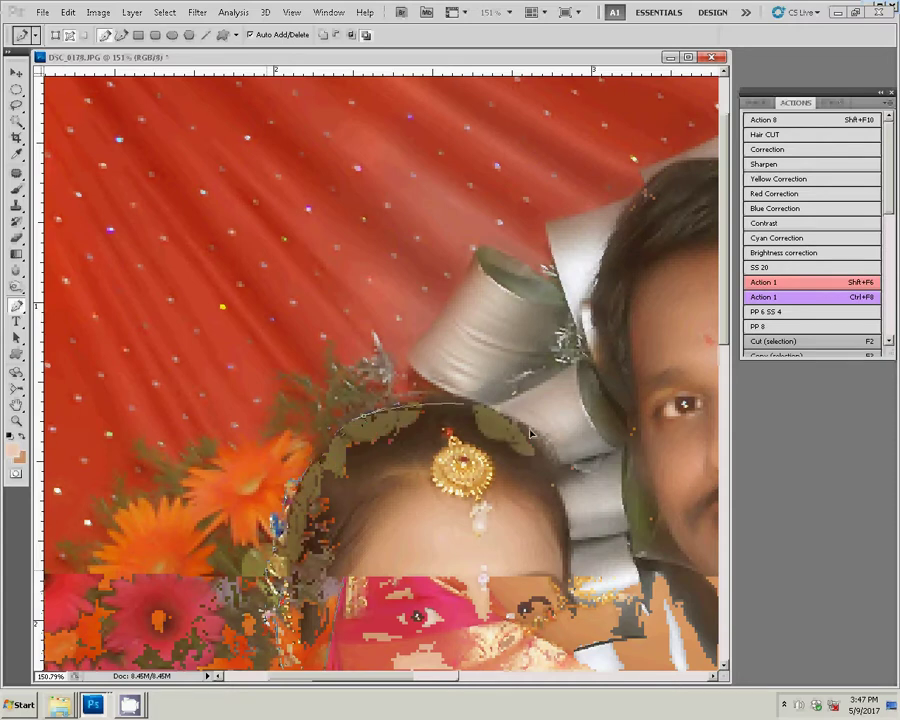
left_click(541, 578)
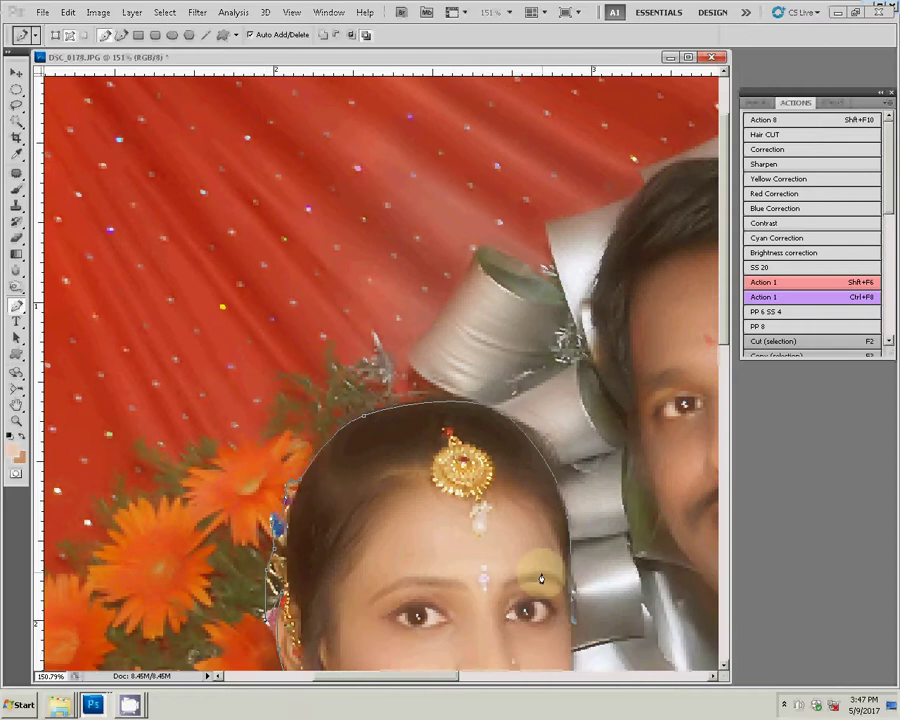
- Zoom closer and trace the outline past the bride's chin, shoulder flower and hand
key("ctrl+plus")
left_click_drag(541, 578, 354, 251)
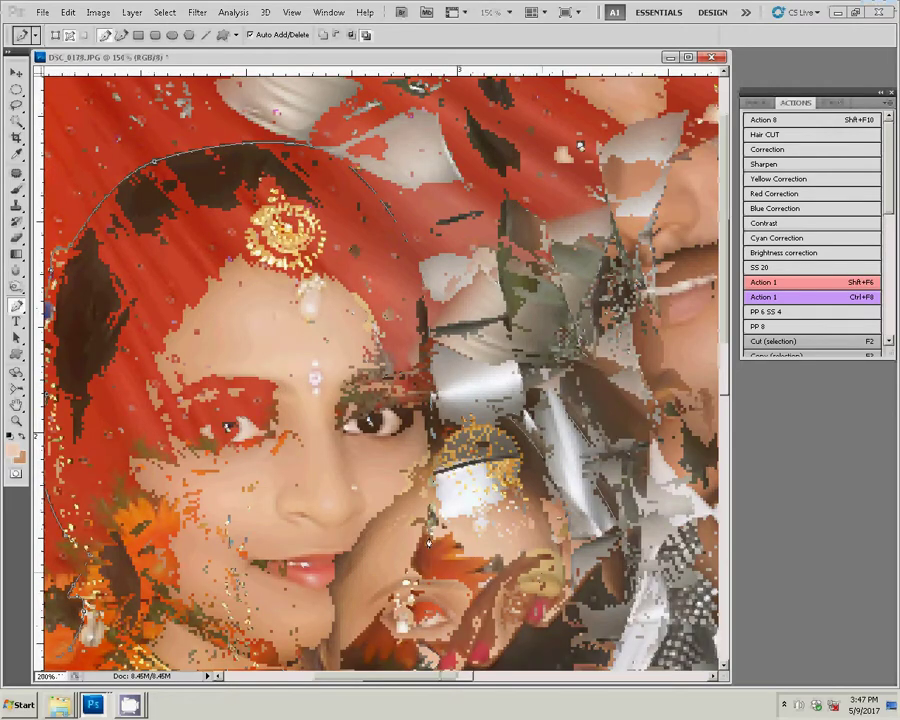
left_click_drag(301, 383, 297, 235)
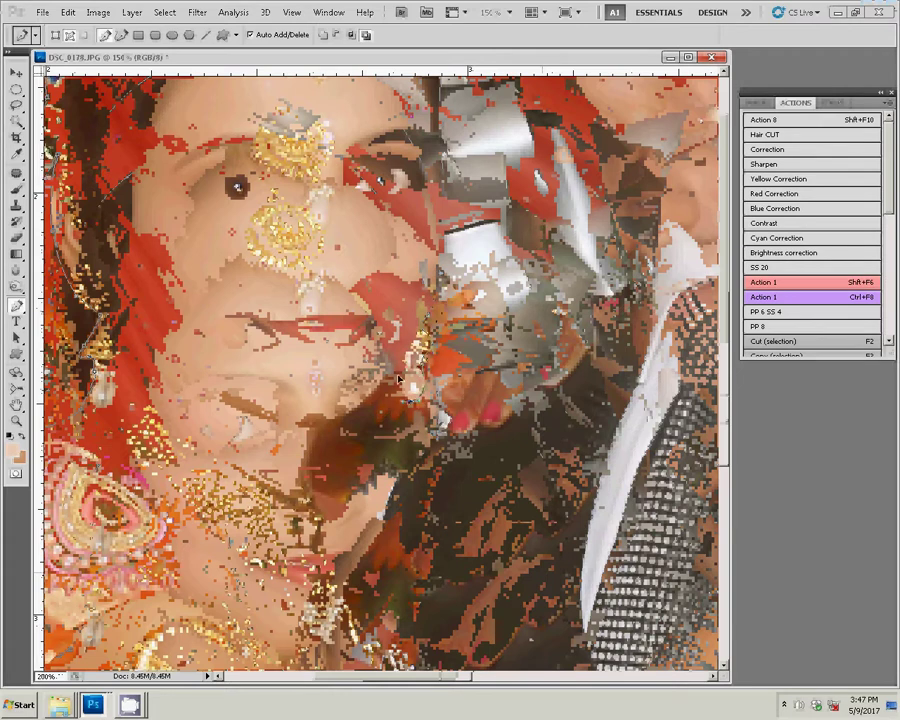
left_click(348, 418, "ctrl")
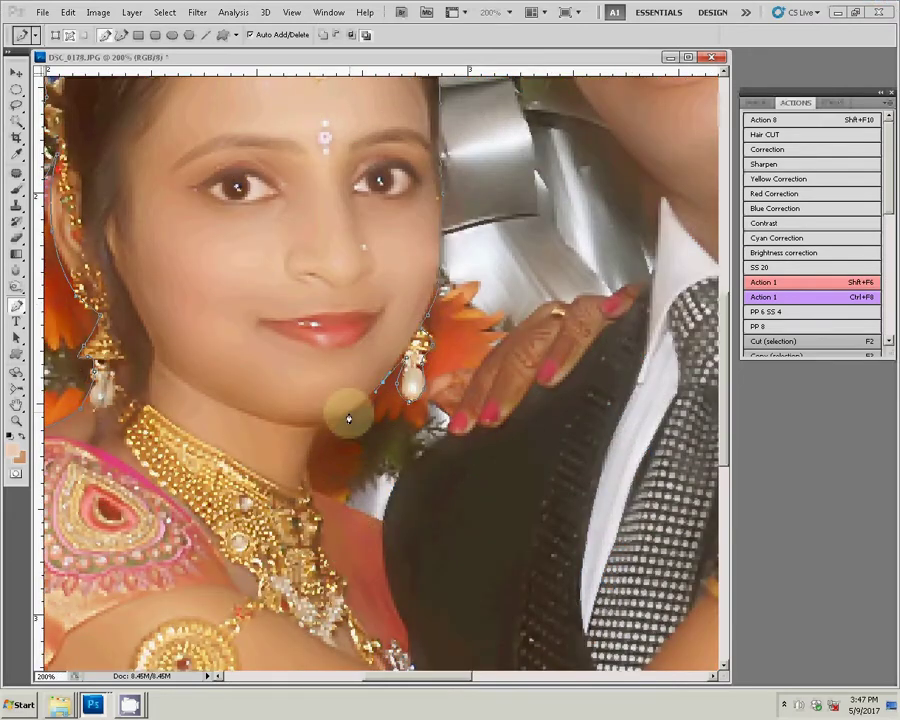
left_click(305, 488)
left_click(440, 433)
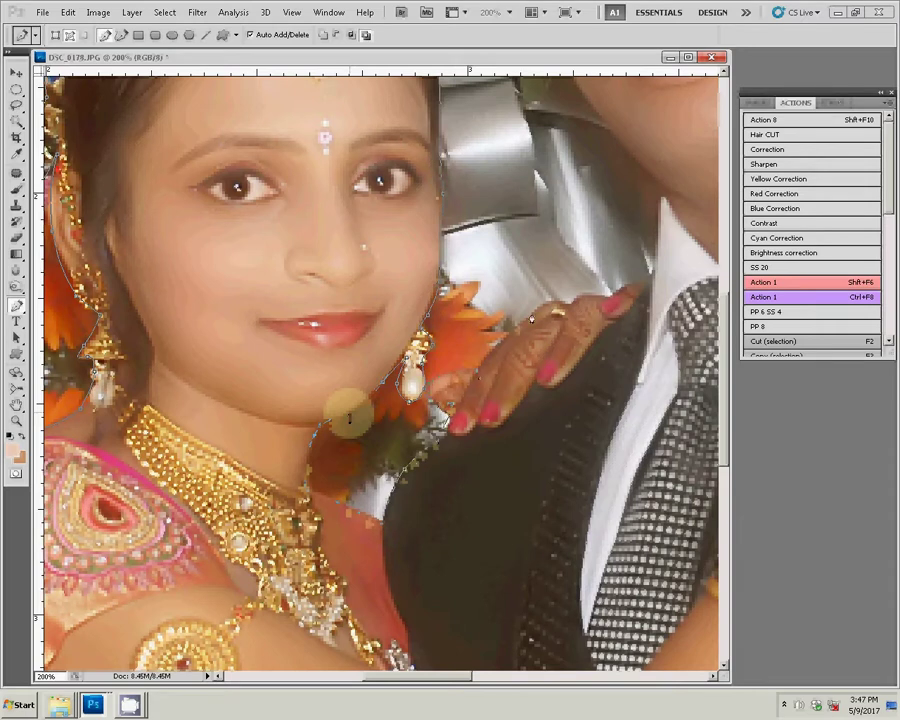
left_click(606, 294)
- Trace the outline along the groom's hairline and bring up the path's options menu
key("ctrl+plus")
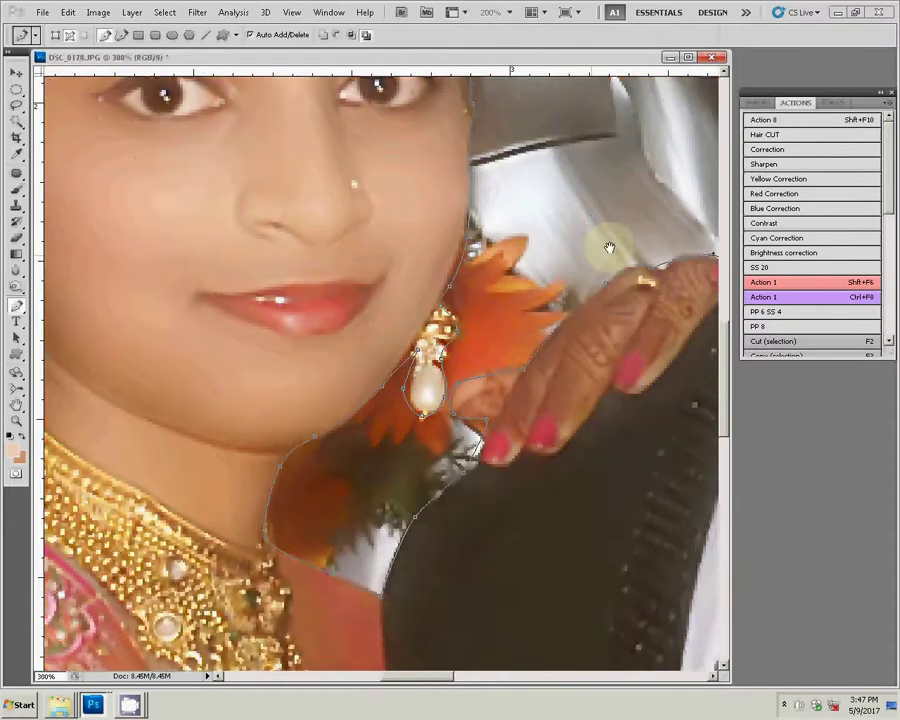
scroll(136, 506, "down", 3)
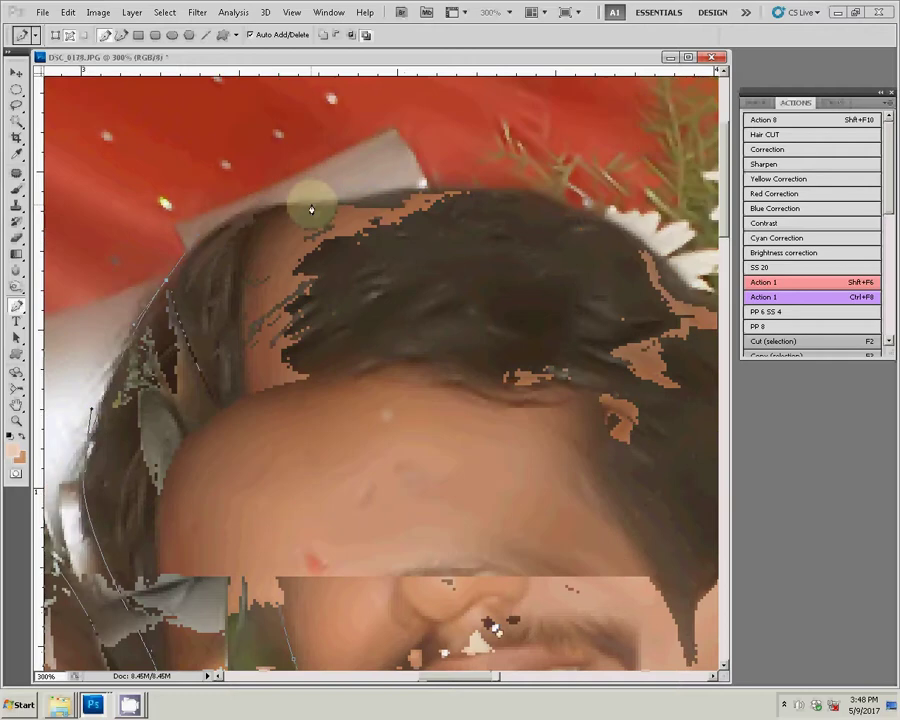
mouse_move(545, 205)
left_mouse_down()
mouse_move(653, 263)
mouse_move(388, 405)
left_mouse_up()
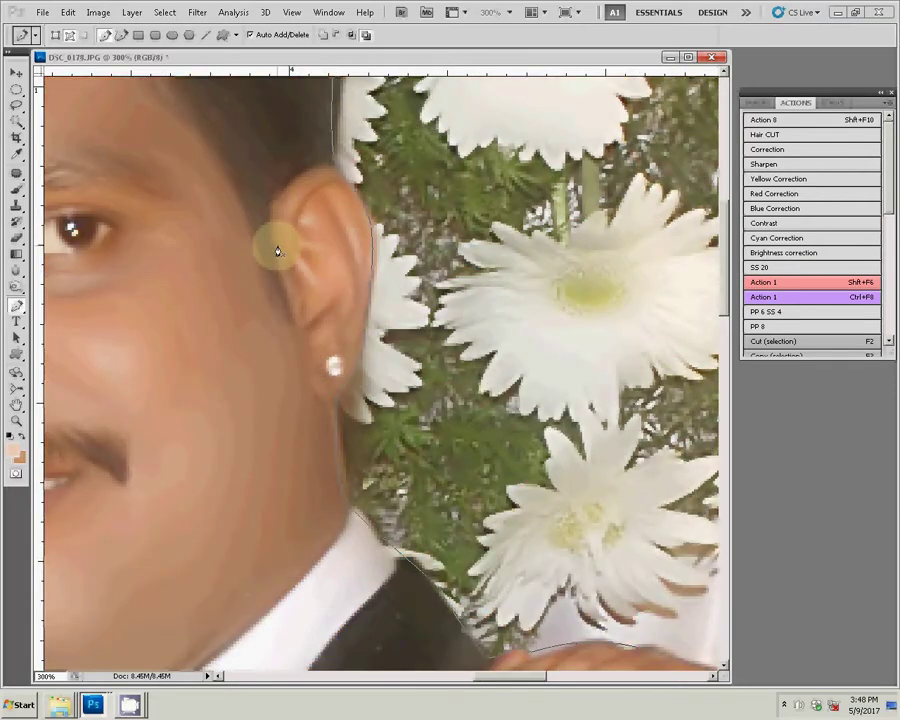
right_click(274, 246)
- Make a selection from the path and run the Cut action, putting the couple on Layer 1
left_click(322, 302)
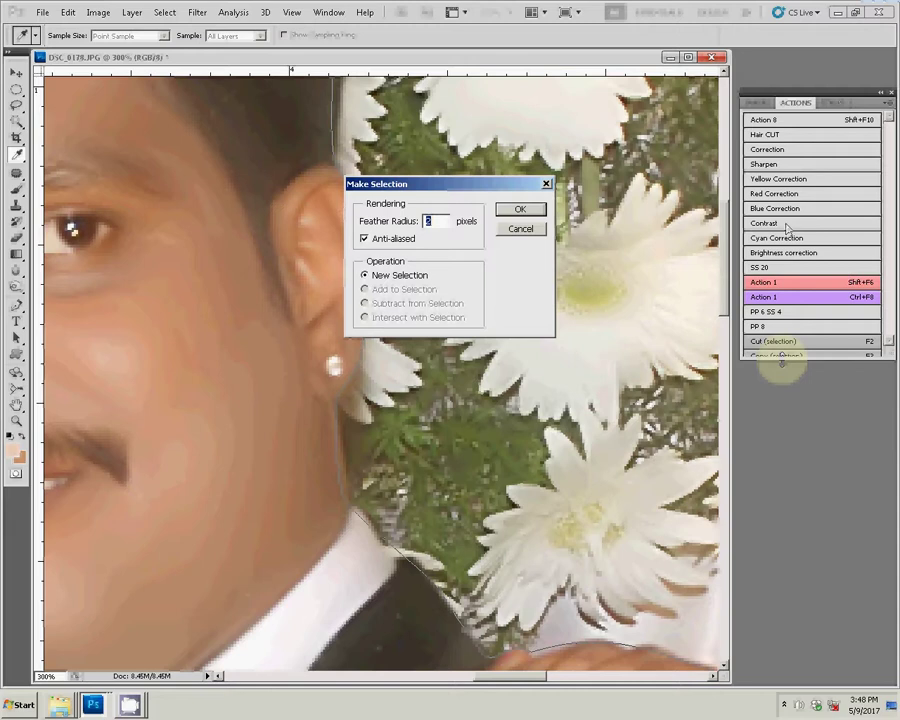
key("Return")
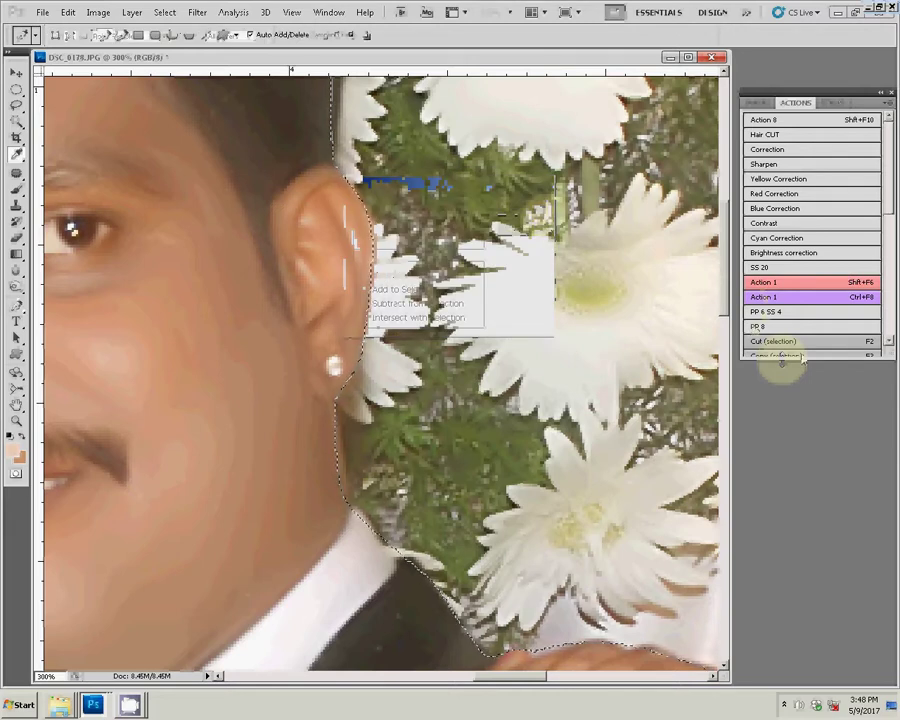
key("z")
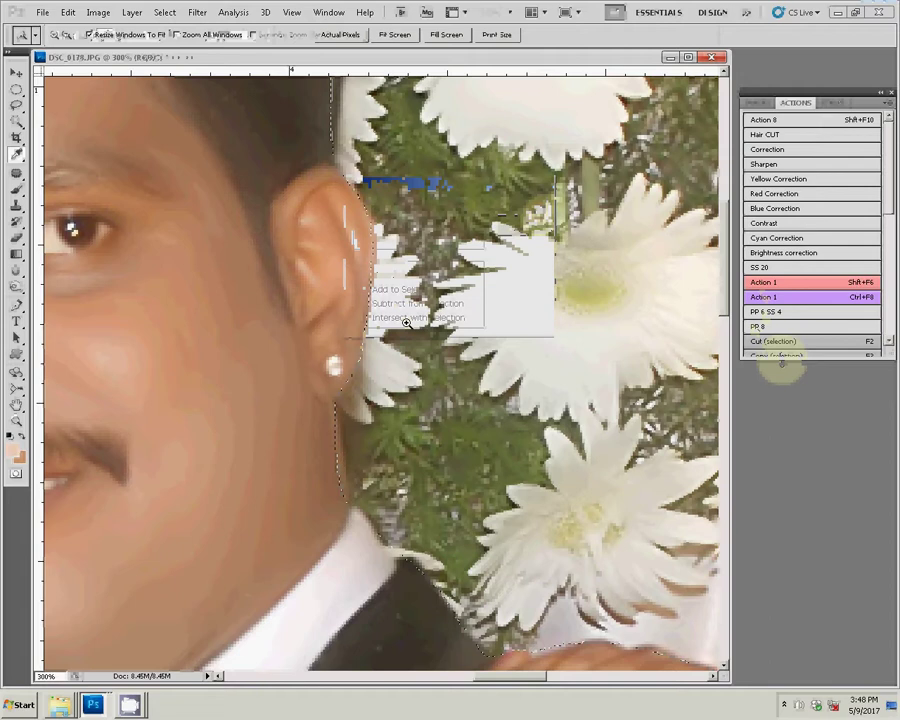
right_click(434, 331)
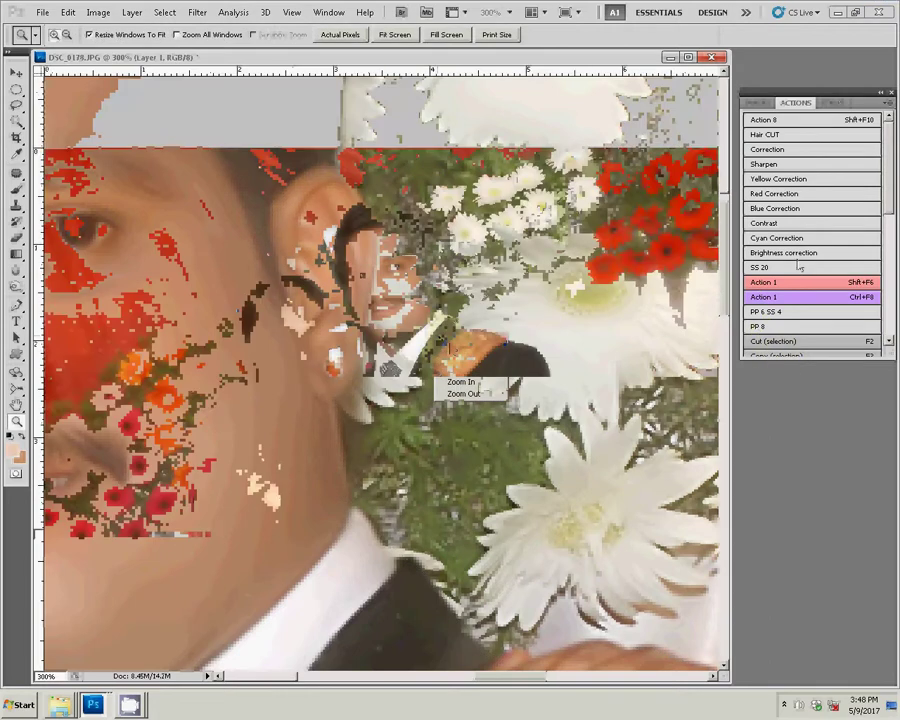
left_click(758, 104)
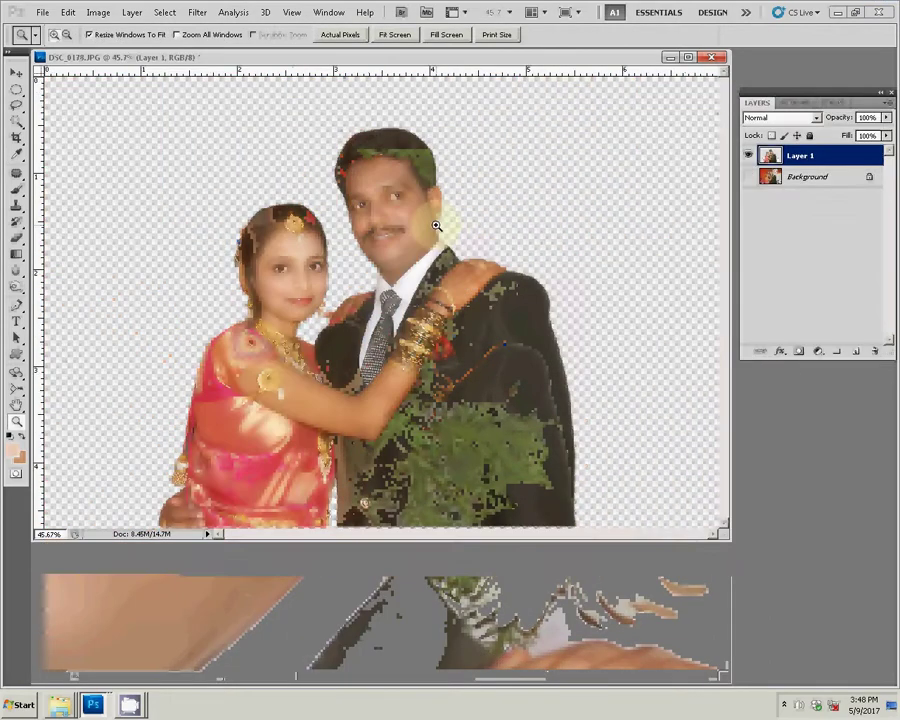
- Save As DSC_0178.psd into the psd folder, accepting the PSD format options
key("ctrl+shift+s")
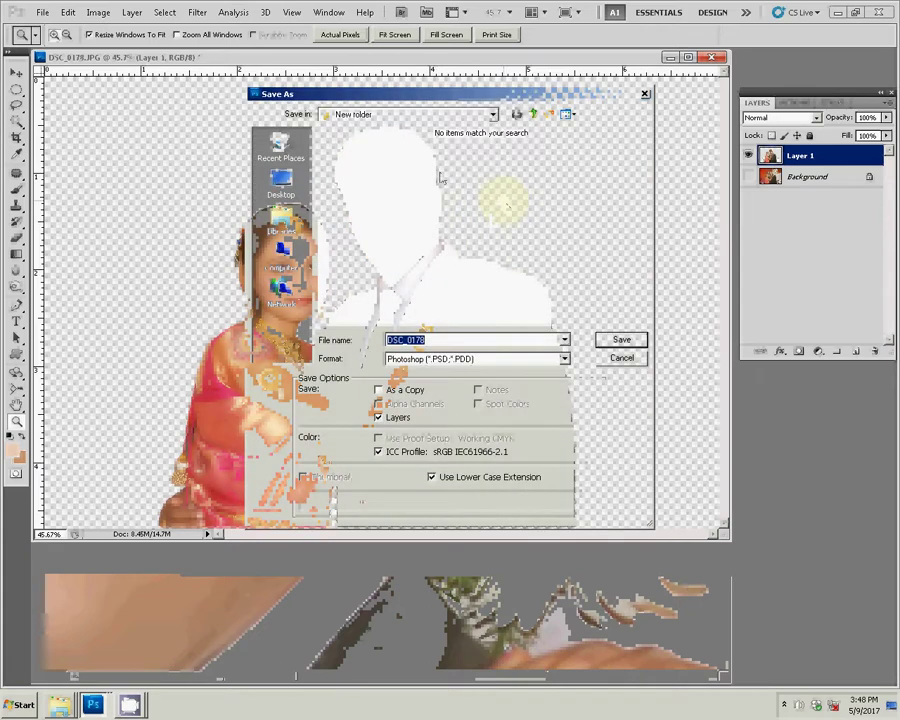
double_click(503, 170)
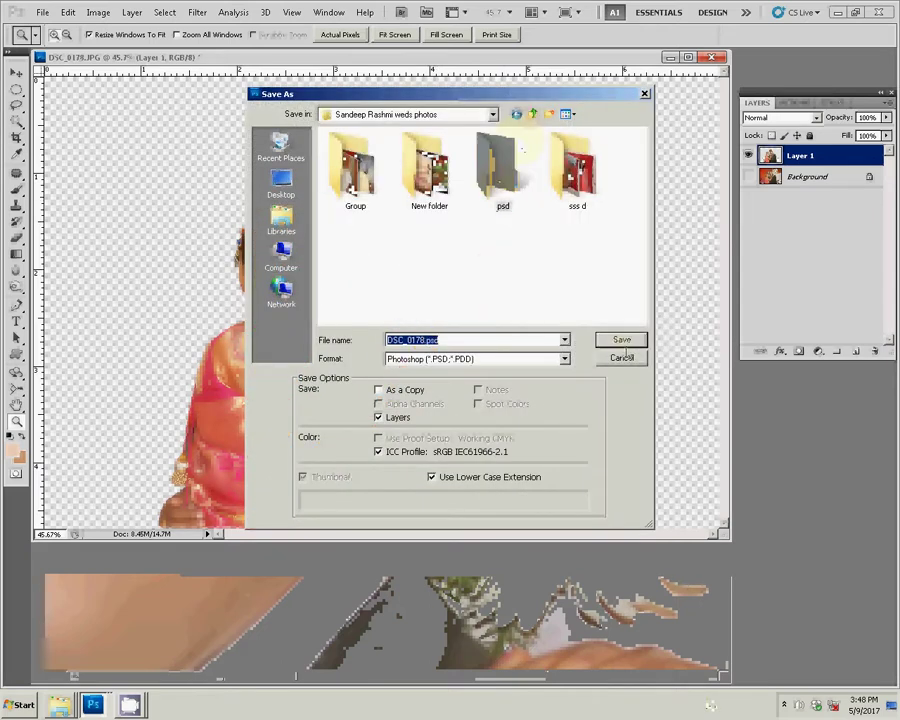
left_click(621, 340)
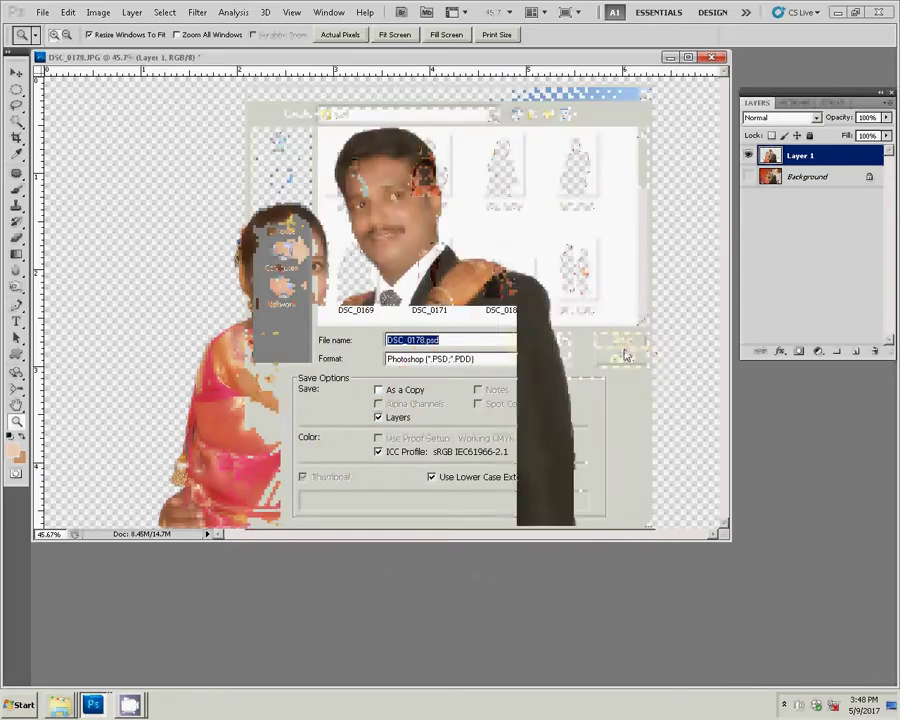
left_click(606, 223)
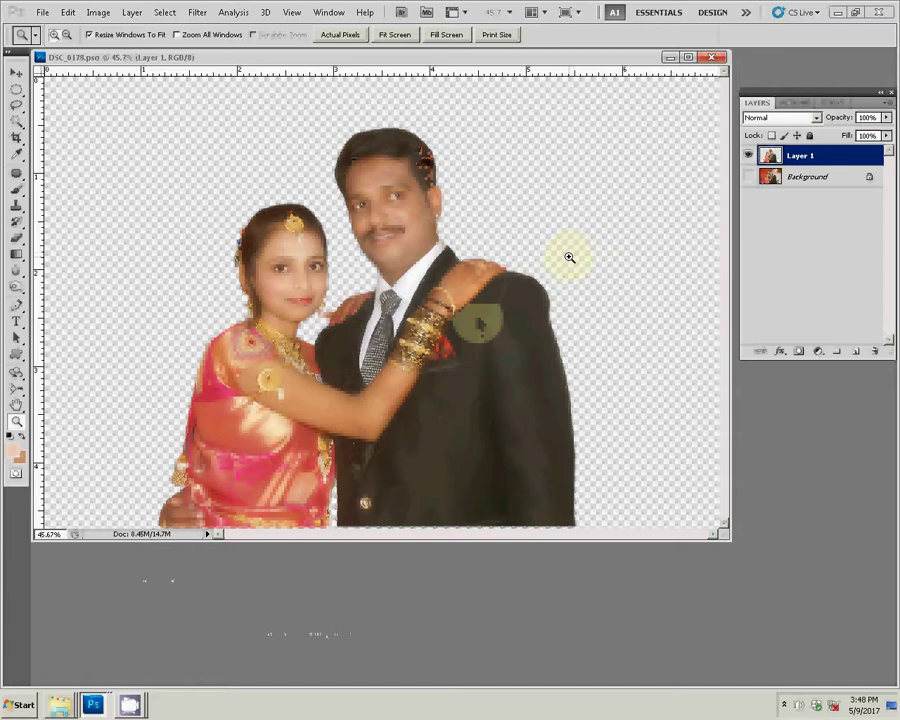
- Drag the couple cut-out from DSC_0178 into 12.PSD as a new layer
key("v")
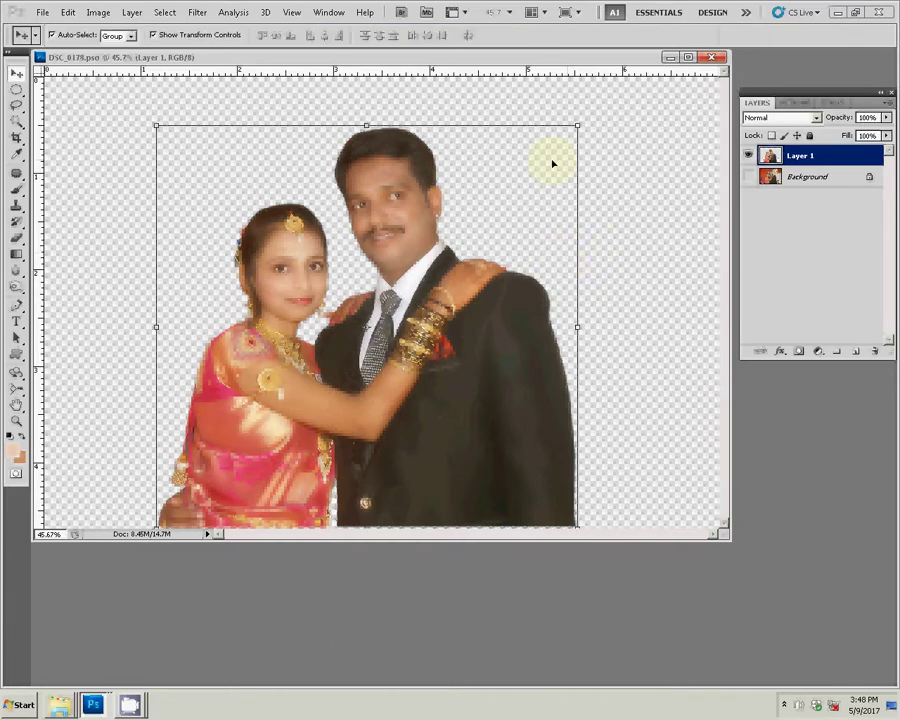
mouse_move(374, 190)
left_mouse_down()
mouse_move(349, 209)
mouse_move(281, 336)
left_mouse_up()
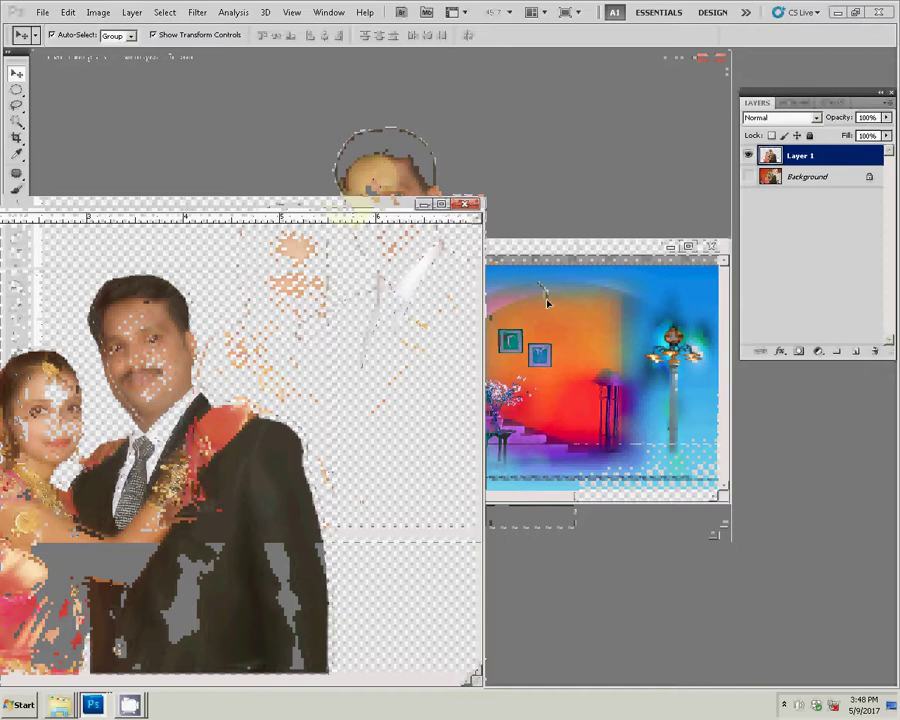
mouse_move(220, 321)
left_mouse_down()
mouse_move(548, 300)
mouse_move(160, 340)
left_mouse_up()
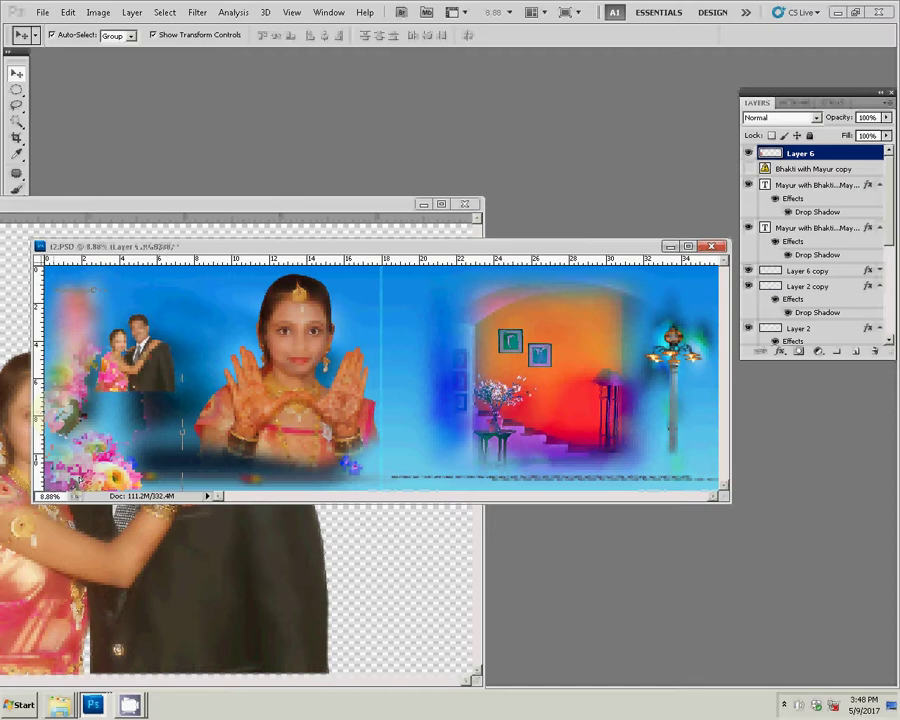
left_click(145, 350)
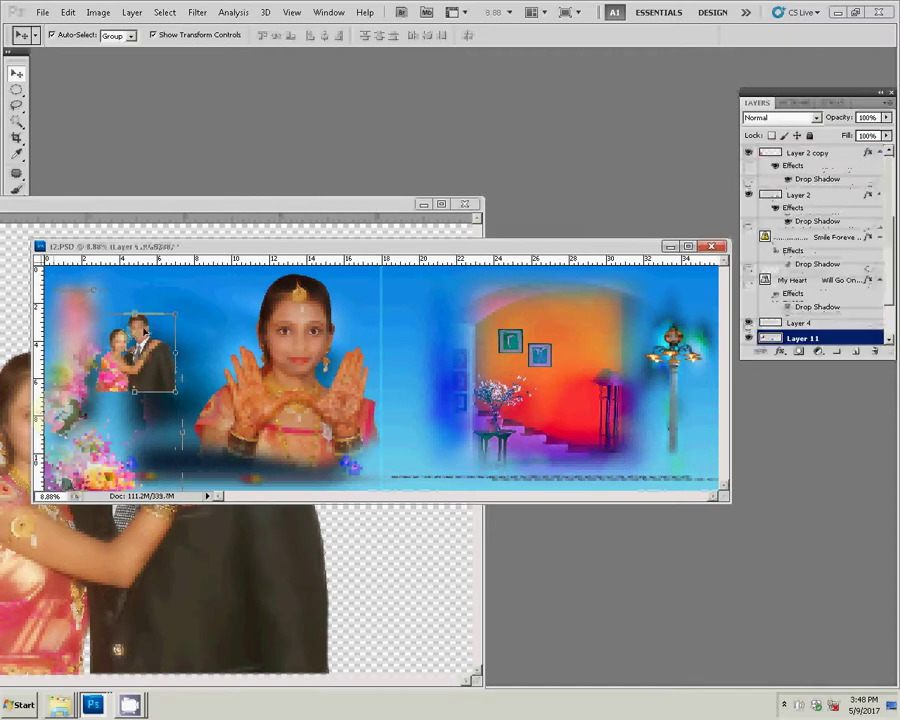
- Scale the couple layer to about 188%, raise it to the top, and move it toward the girl's photo
left_click_drag(177, 312, 204, 287)
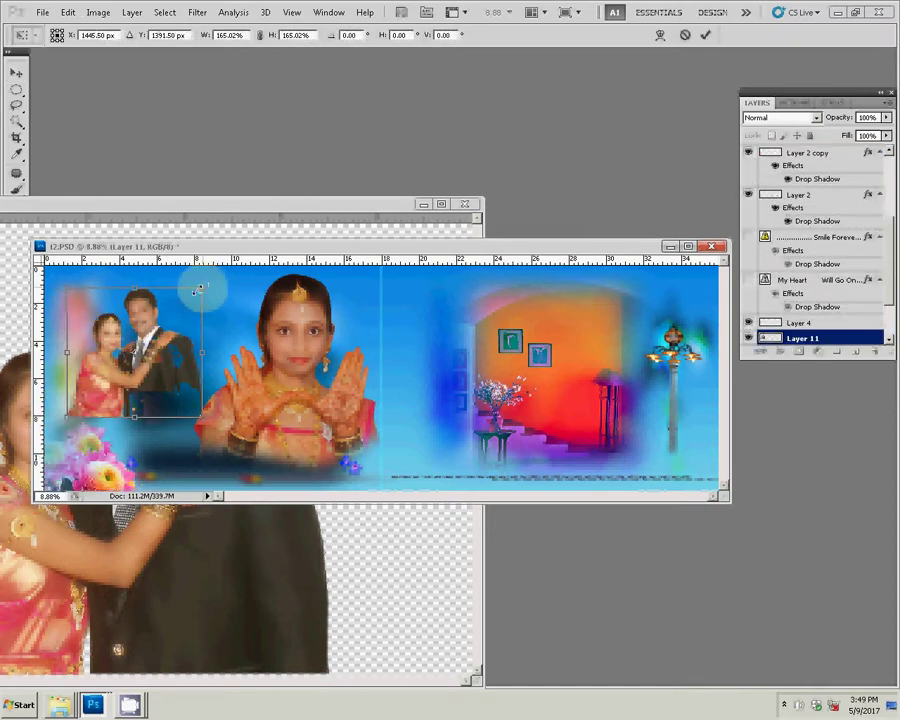
left_click_drag(204, 287, 211, 279)
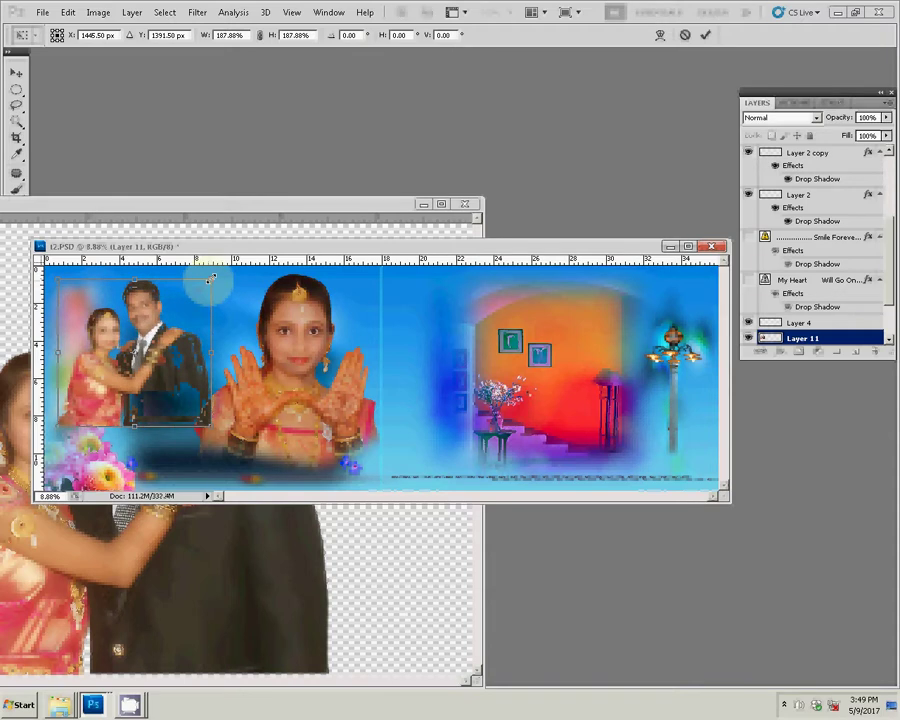
key("Return")
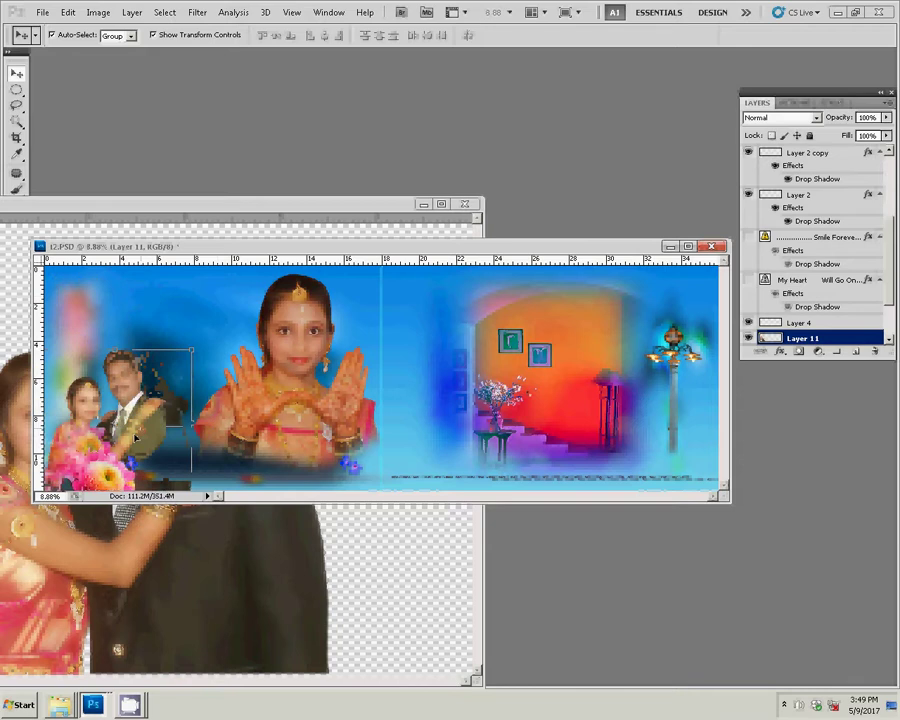
key("ctrl+bracketright")
key("ctrl+bracketright")
key("ctrl+bracketright")
key("ctrl+shift+bracketright")
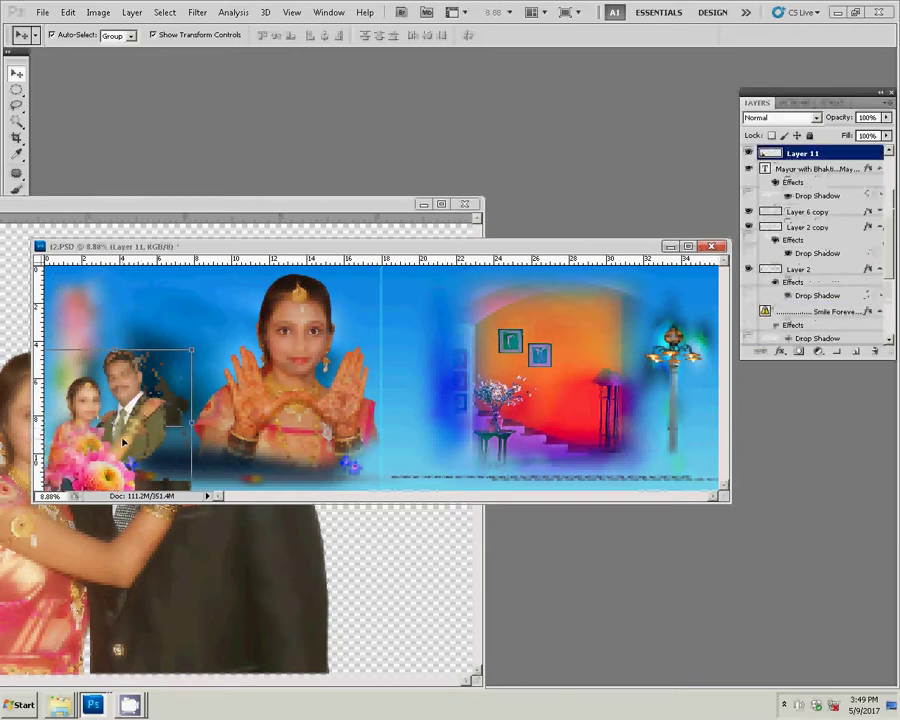
mouse_move(123, 441)
left_mouse_down()
mouse_move(261, 427)
mouse_move(234, 444)
left_mouse_up()
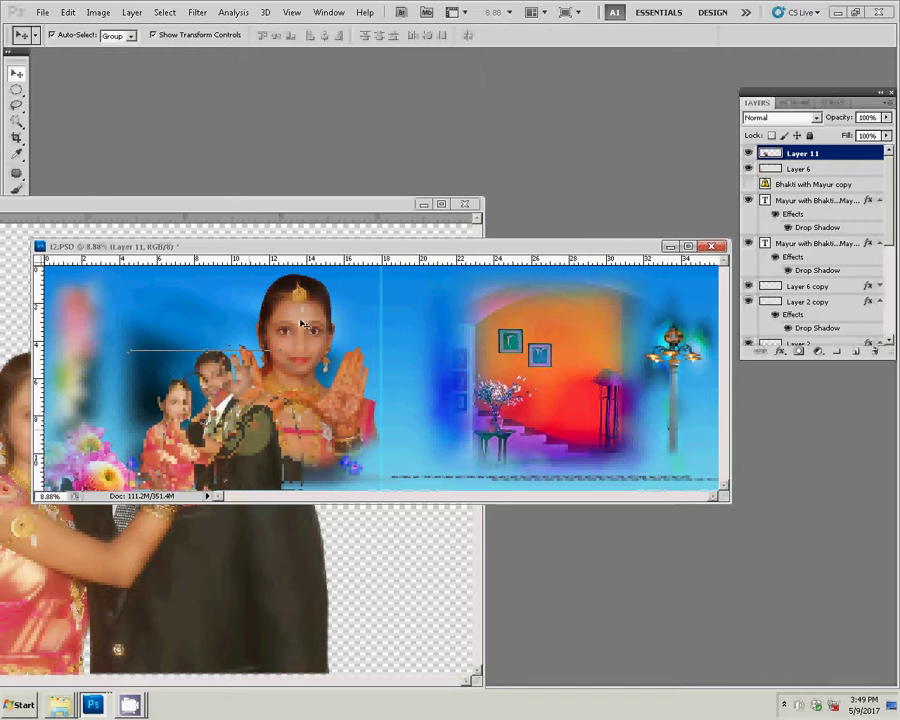
- Move Layer 10's photo to the left edge, scale it to about 79% and raise it slightly
left_click(196, 320)
mouse_move(196, 320)
left_mouse_down()
mouse_move(129, 318)
mouse_move(157, 327)
left_mouse_up()
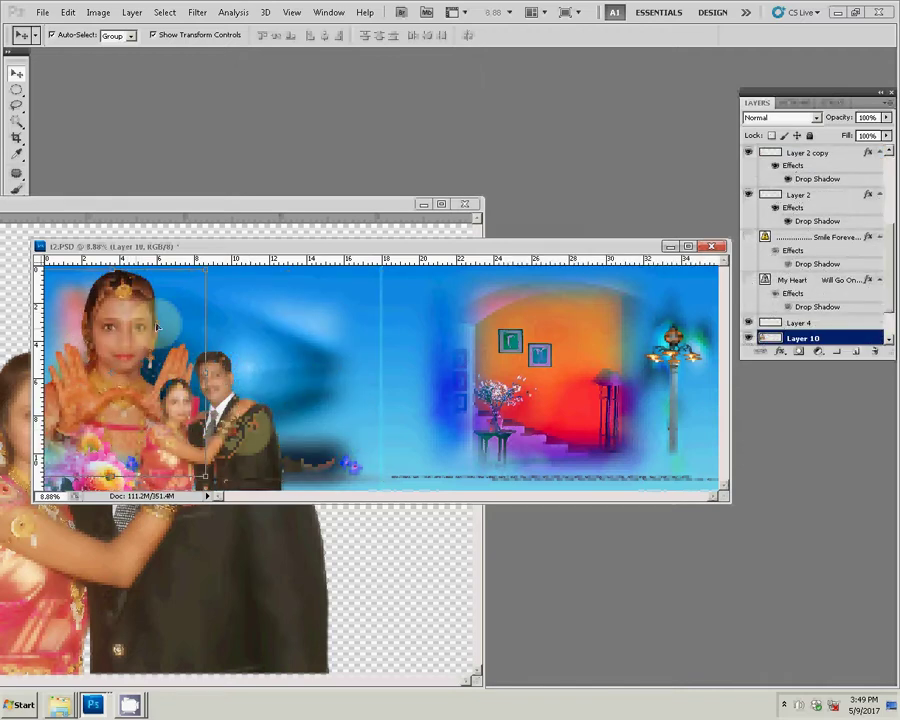
left_click_drag(205, 478, 181, 461)
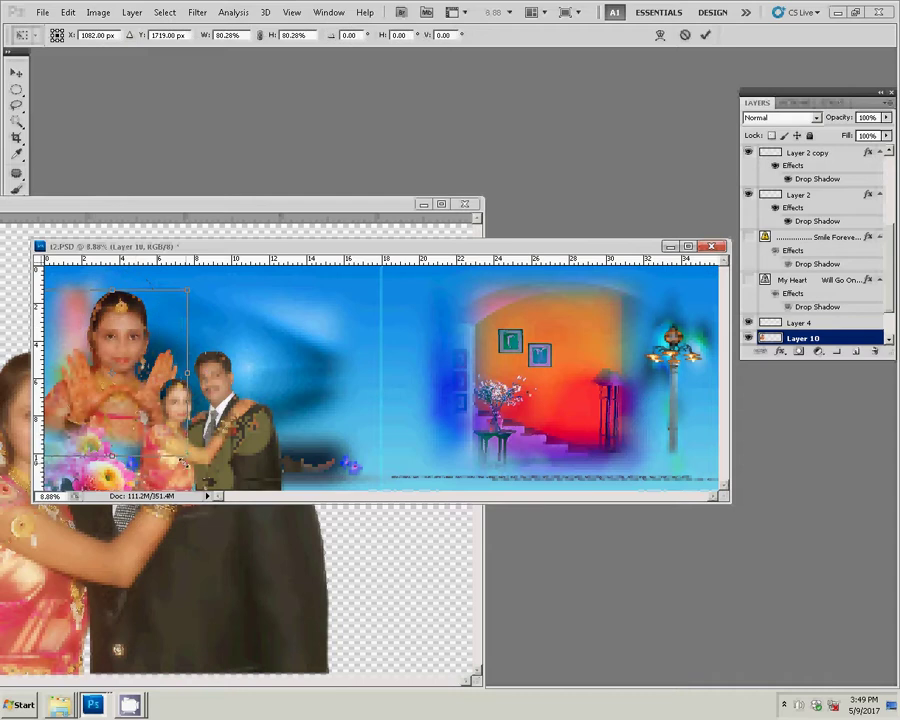
left_click_drag(121, 336, 125, 303)
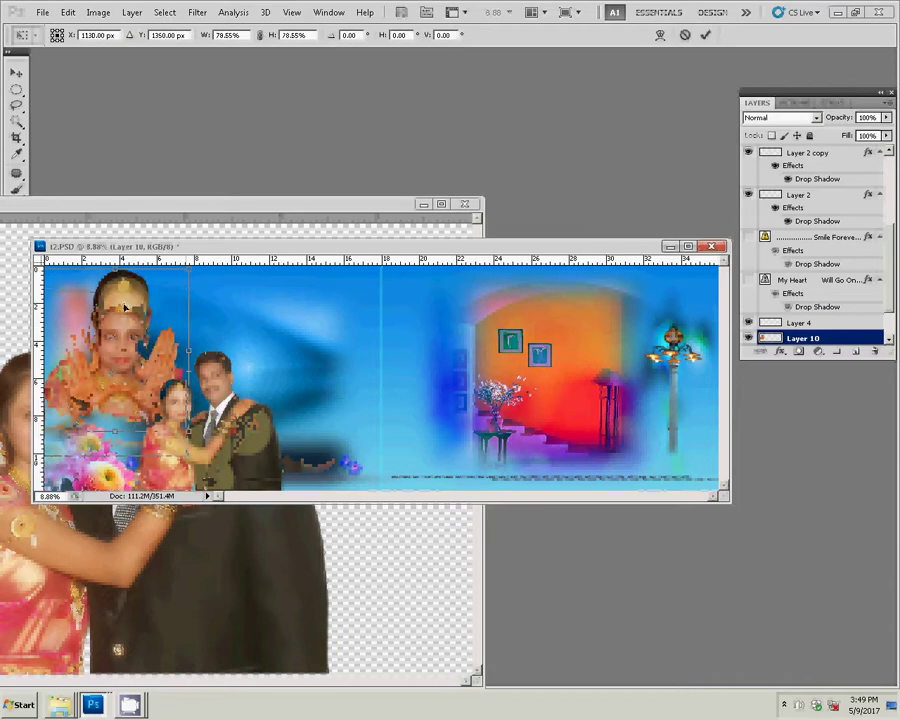
left_click(705, 34)
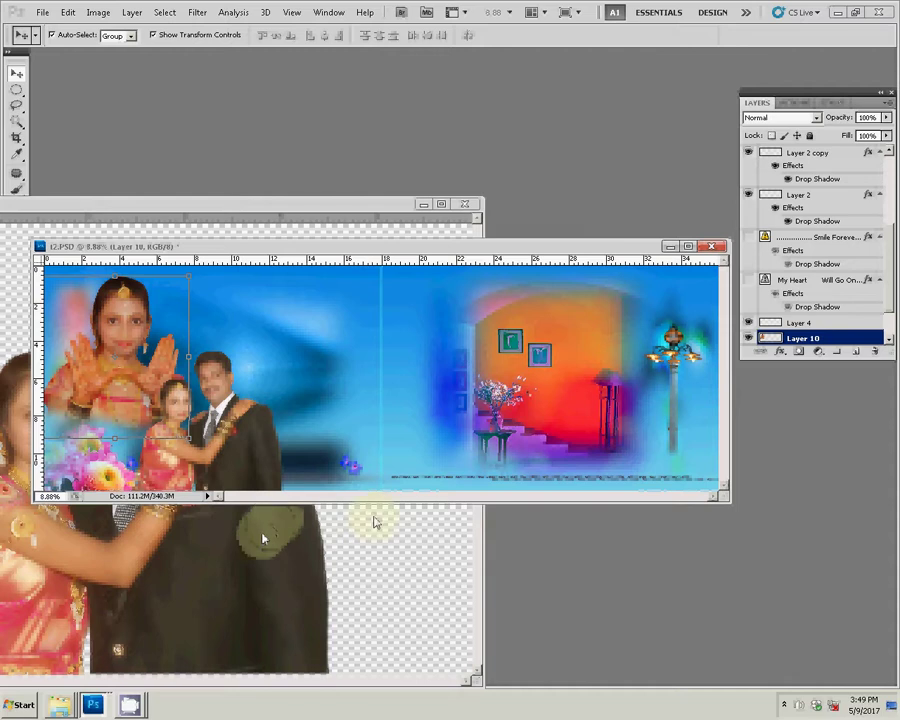
- Close the DSC_0178.psd couple document and bring the New folder Explorer window forward
left_click(375, 521)
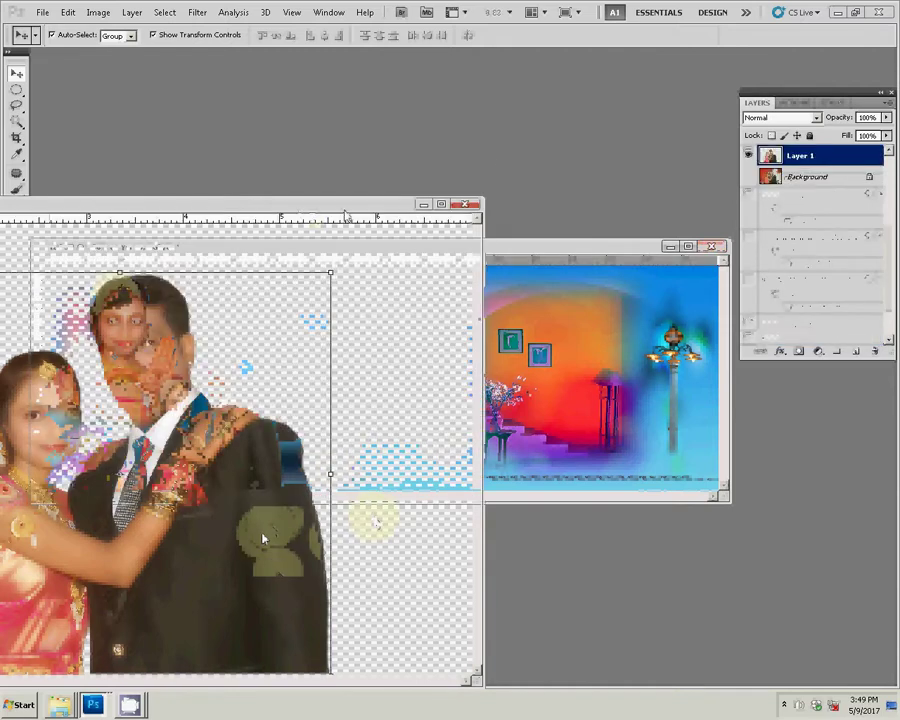
left_click_drag(310, 205, 490, 158)
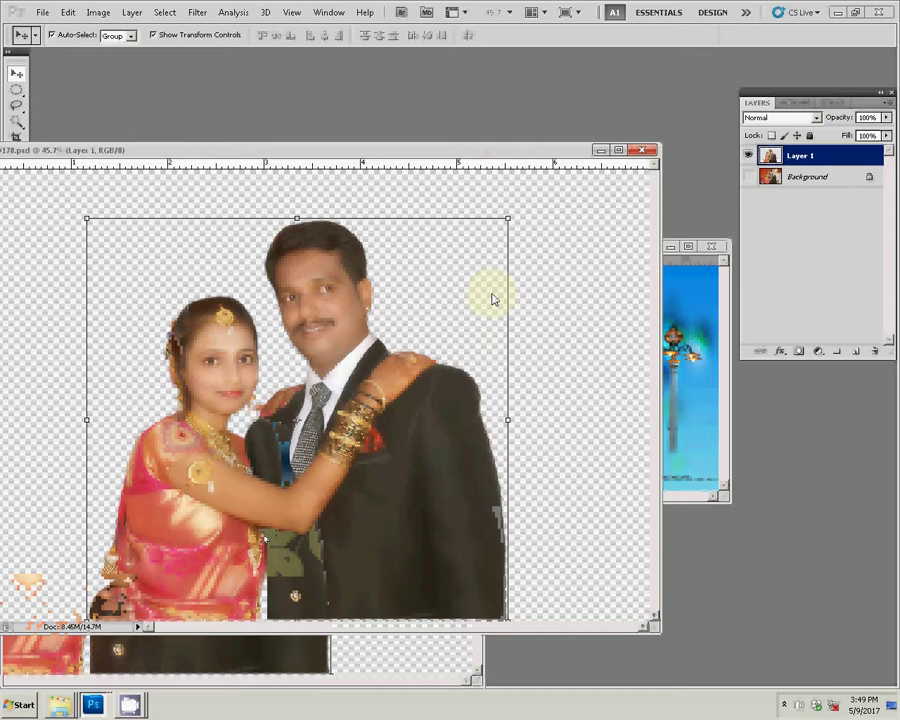
key("ctrl+Tab")
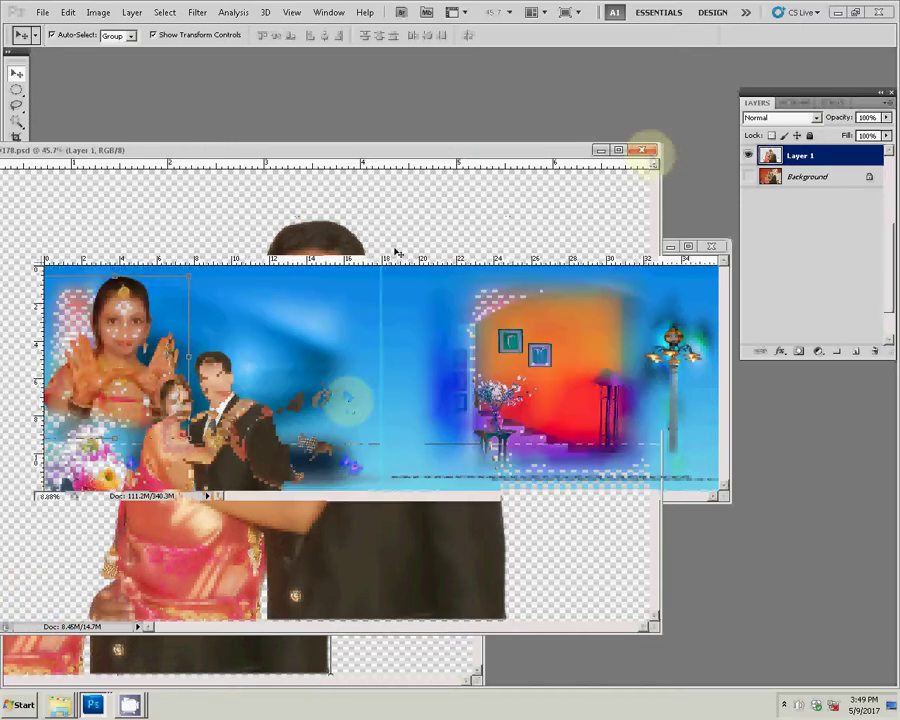
left_click(645, 150)
mouse_move(60, 705)
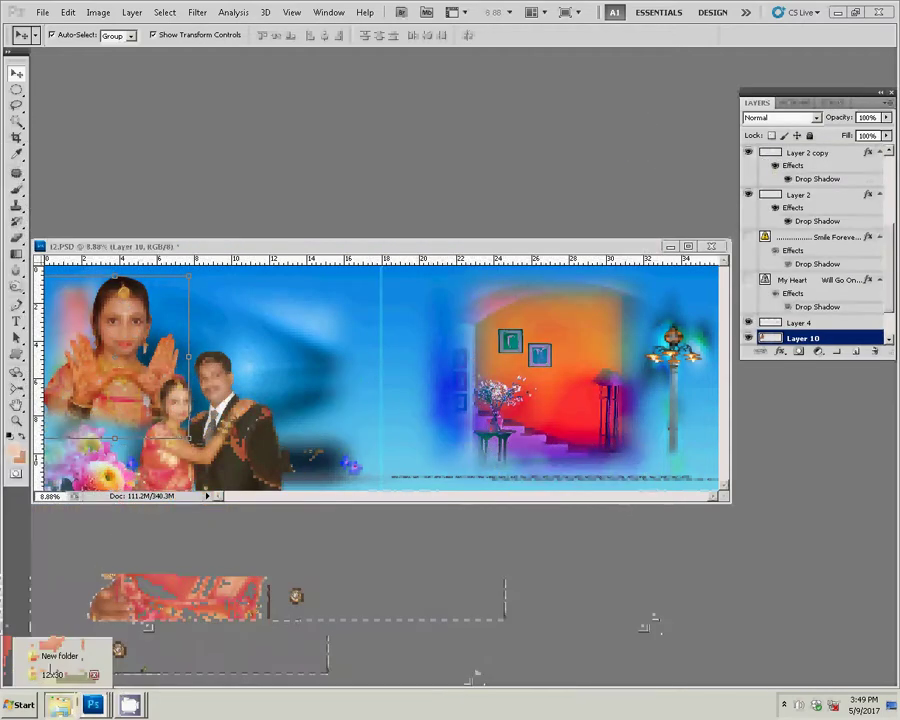
left_click(49, 663)
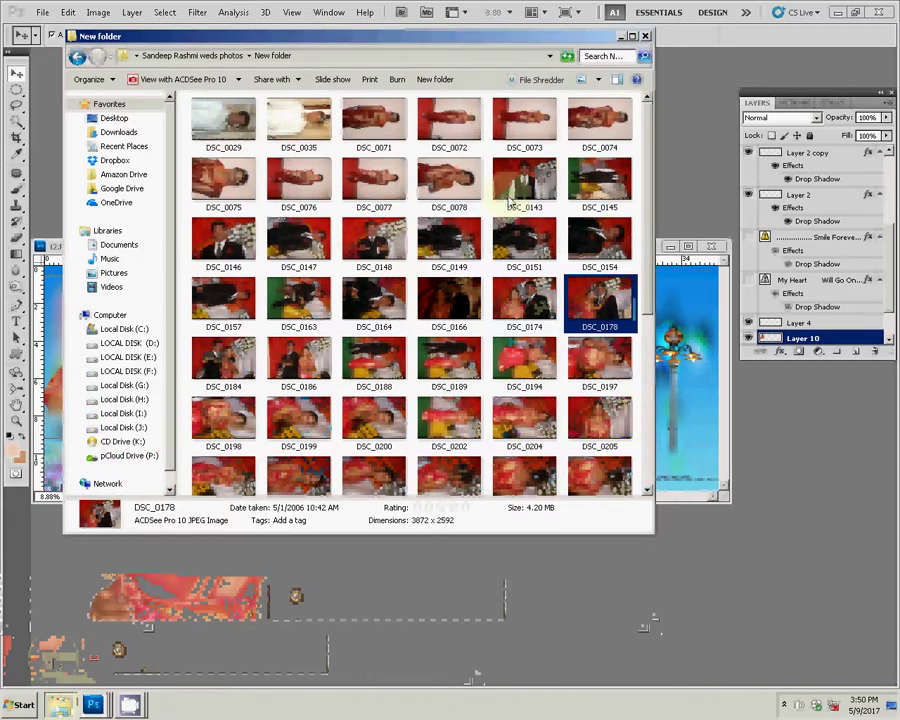
- Pick DSC_0145 in the New folder window and open it in Photoshop
left_click(602, 185)
left_click(830, 516)
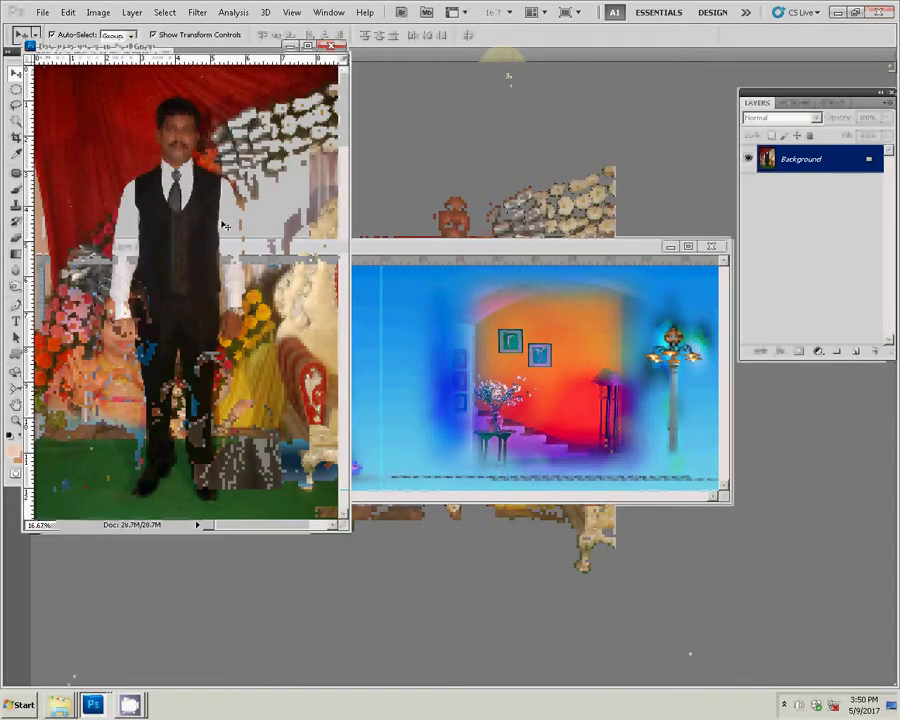
- Set the groom photo's document width to 5 inches with proportions constrained in Image Size
key("z")
left_click(227, 195)
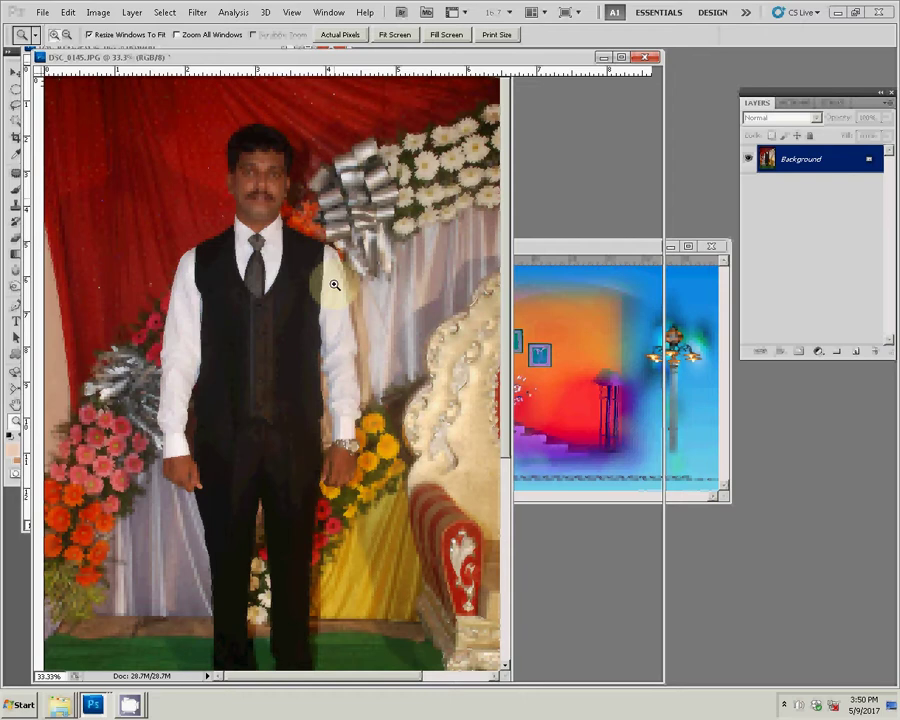
left_click(335, 285)
left_click(796, 104)
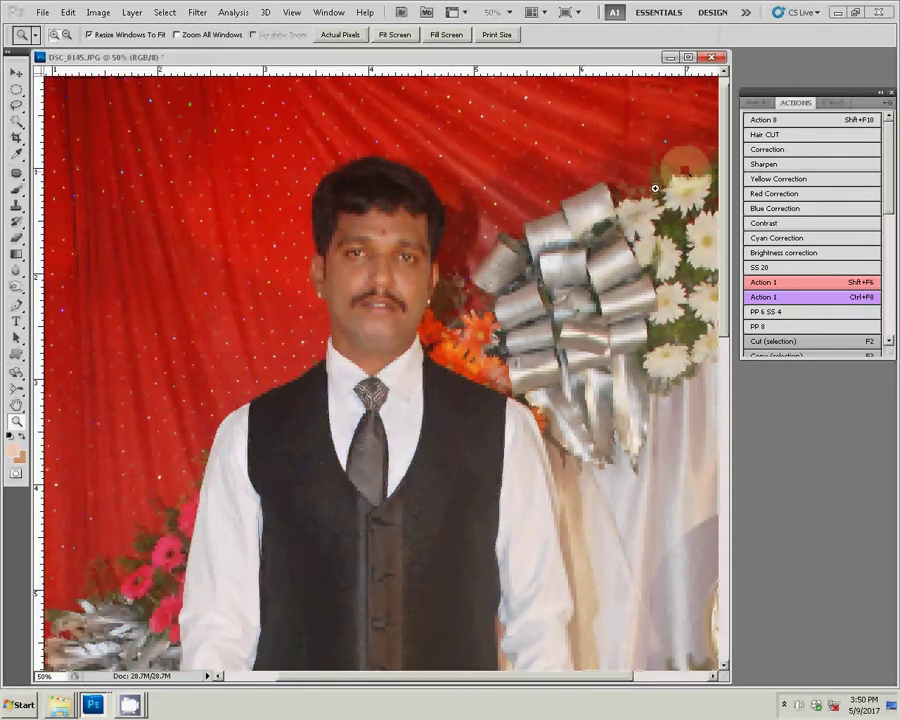
key("ctrl+alt+i")
double_click(405, 267)
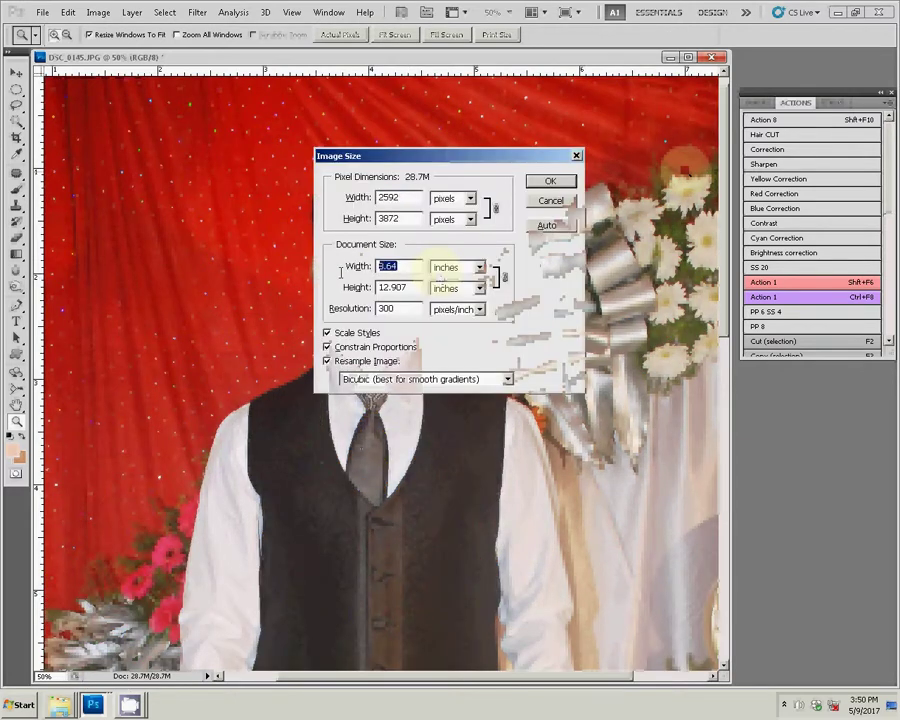
type("5")
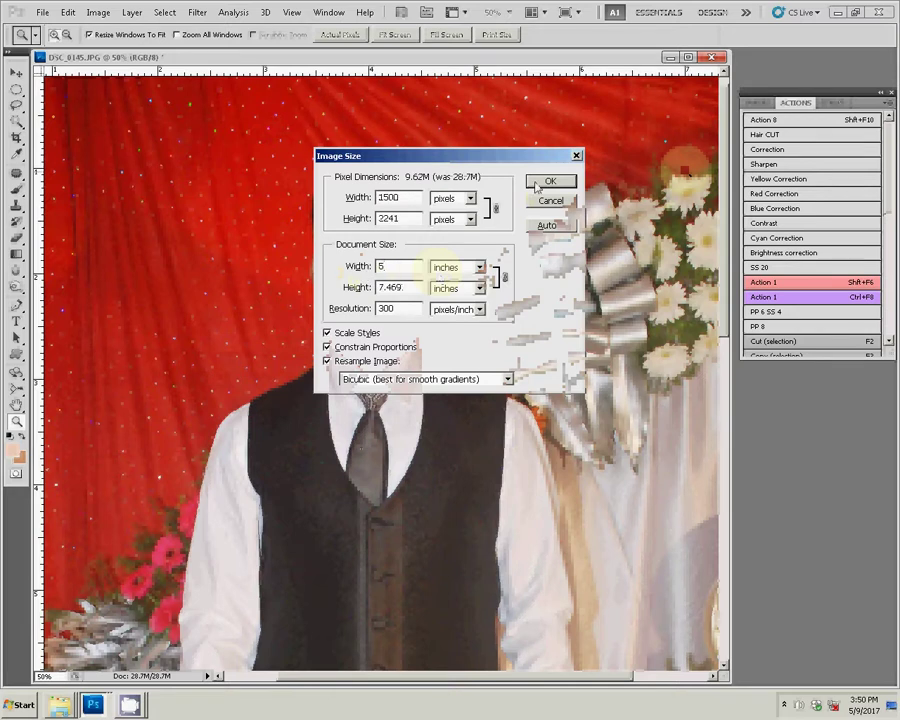
key("Return")
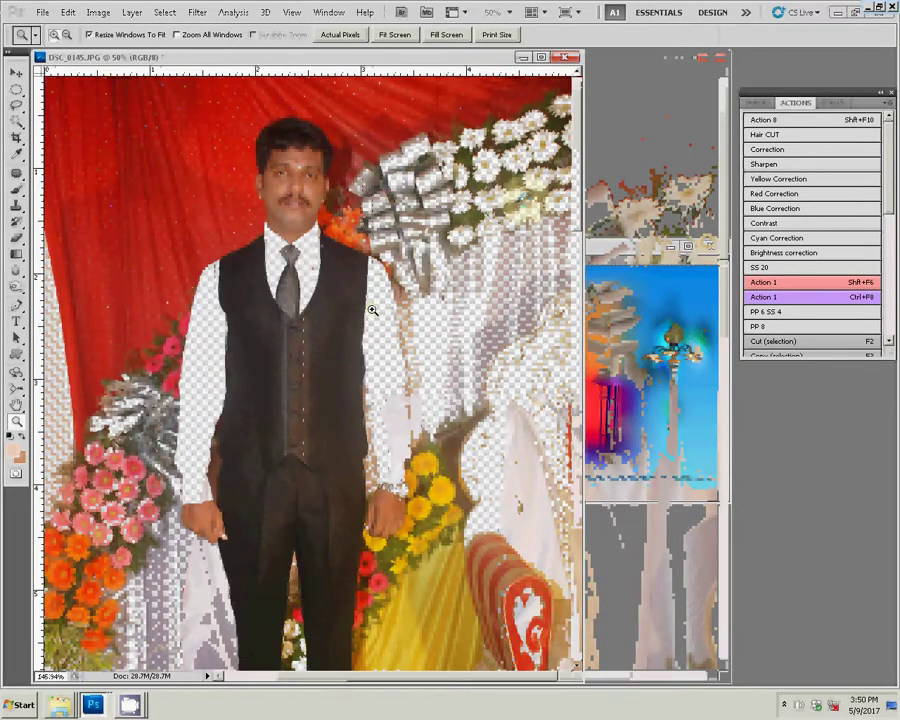
- Run the recorded Action 1 to brighten the groom photo, then zoom in on him
left_click_drag(290, 205, 369, 302)
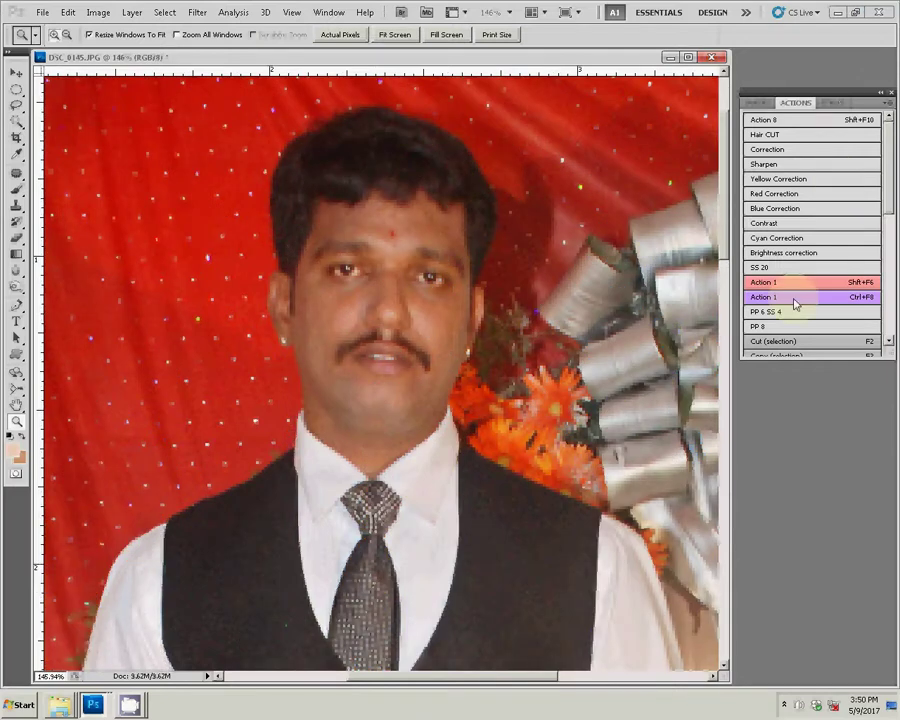
left_click(795, 297)
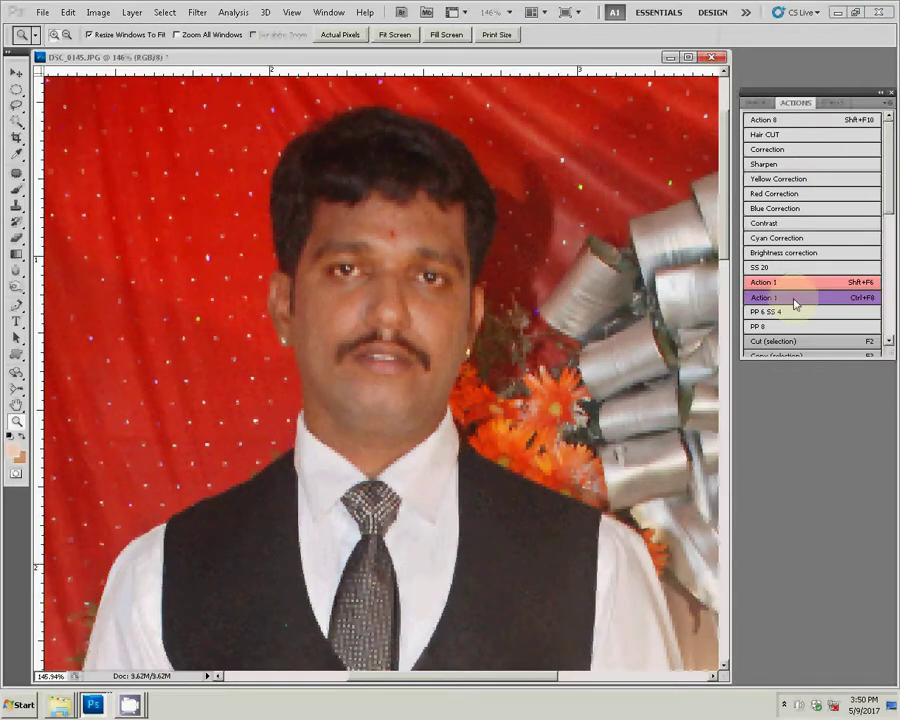
left_click(378, 218)
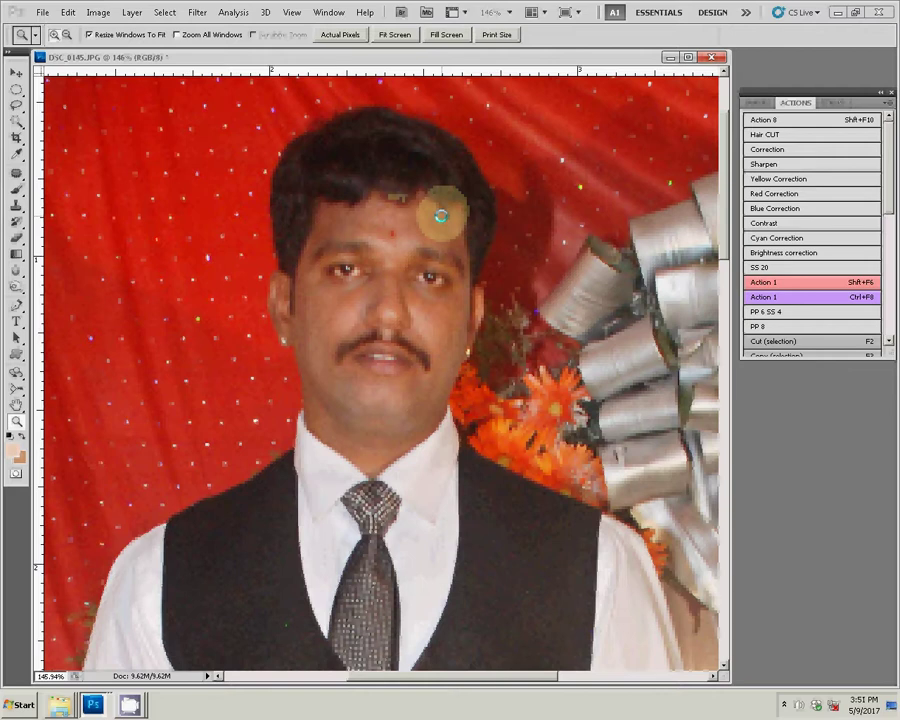
left_click(428, 211)
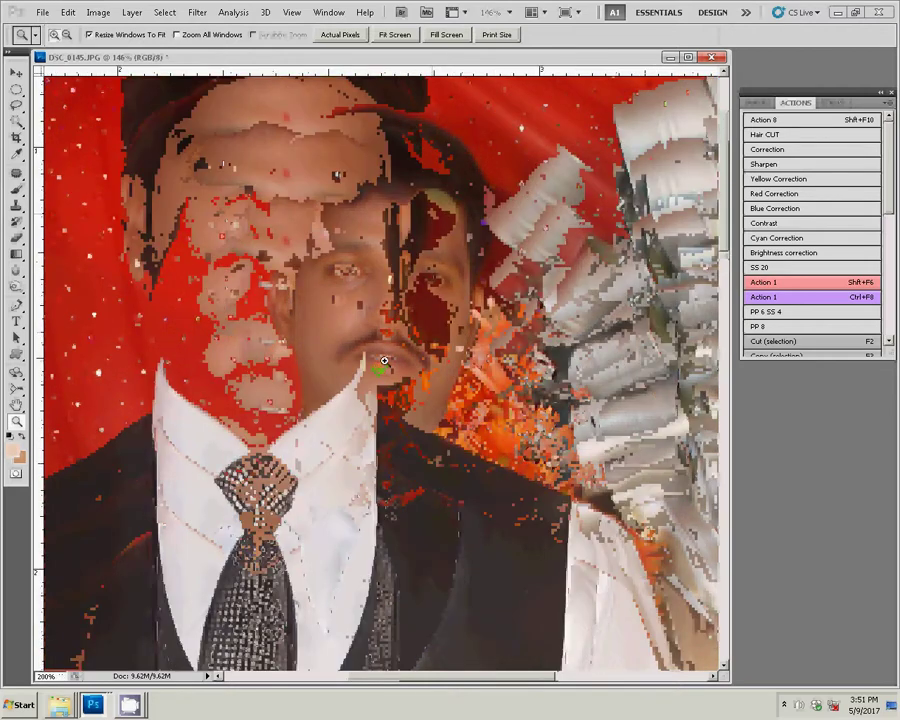
- Start the groom's Pen outline along the jacket edge and around the hand
key("p")
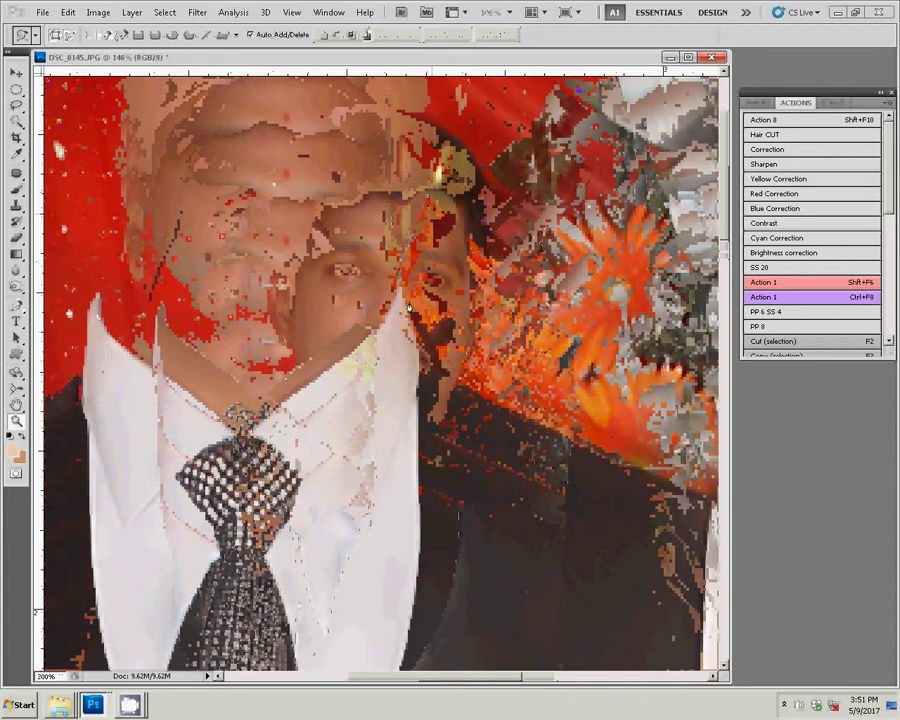
left_click_drag(495, 375, 355, 215)
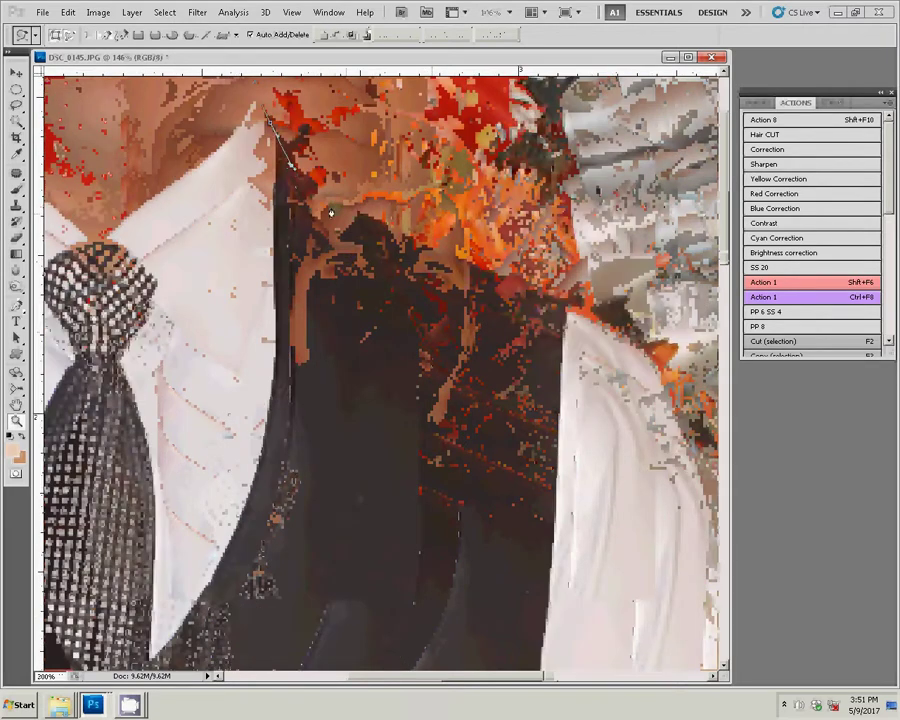
left_click_drag(490, 270, 530, 292)
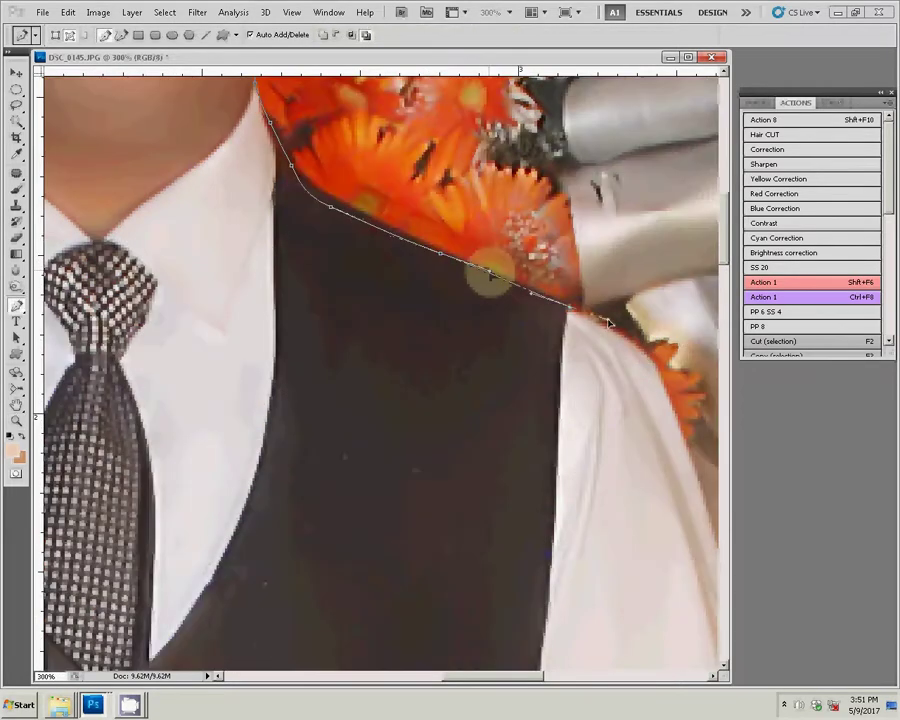
left_click_drag(663, 388, 326, 525)
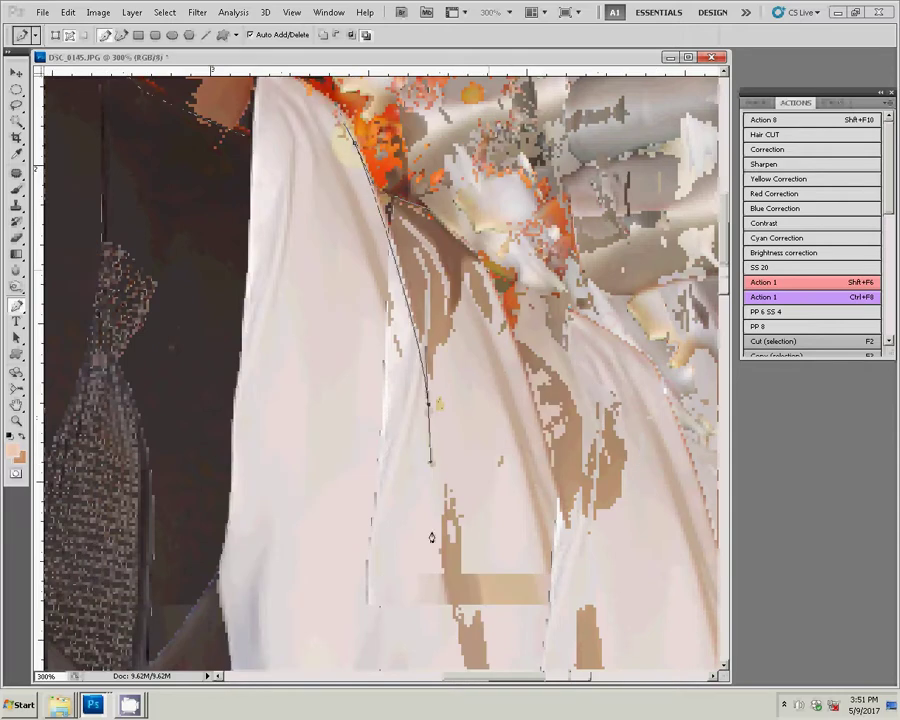
mouse_move(444, 595)
left_mouse_down()
mouse_move(327, 202)
mouse_move(340, 528)
mouse_move(362, 400)
mouse_move(326, 562)
mouse_move(398, 343)
left_mouse_up()
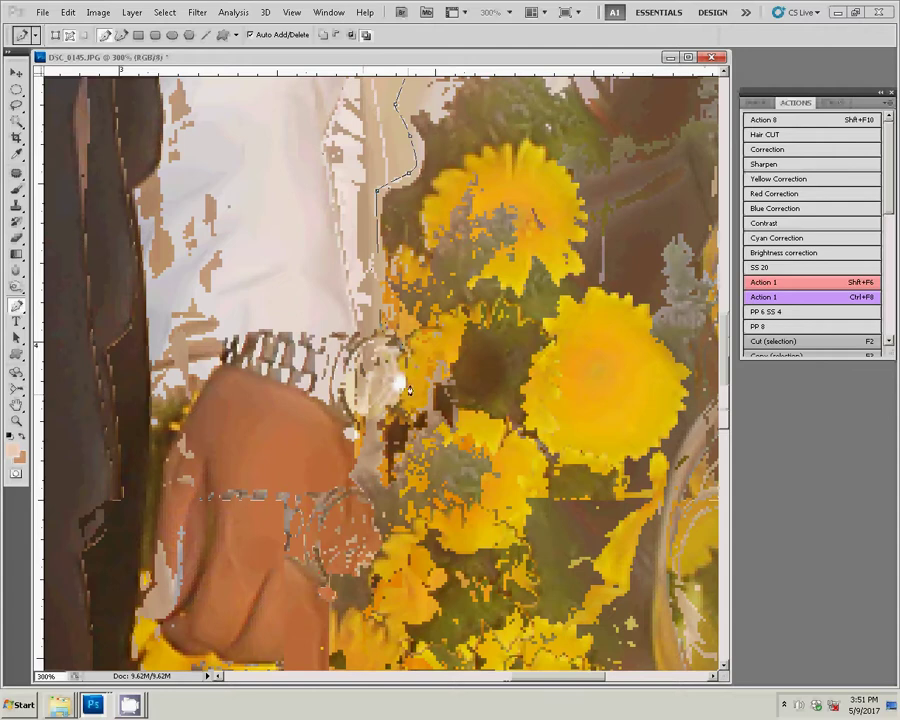
left_click_drag(398, 343, 448, 225)
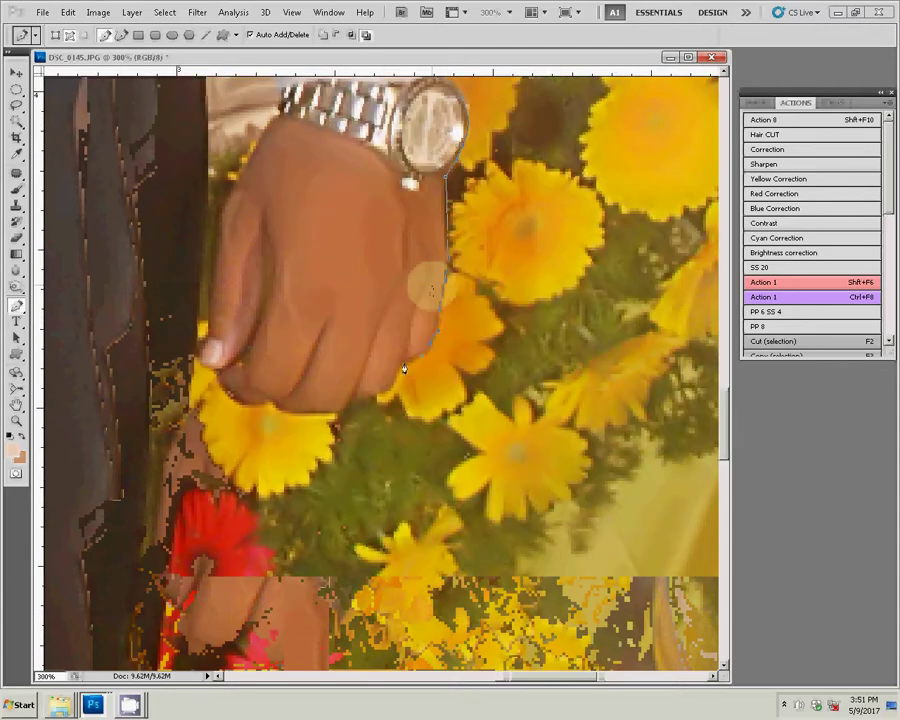
left_click(350, 400)
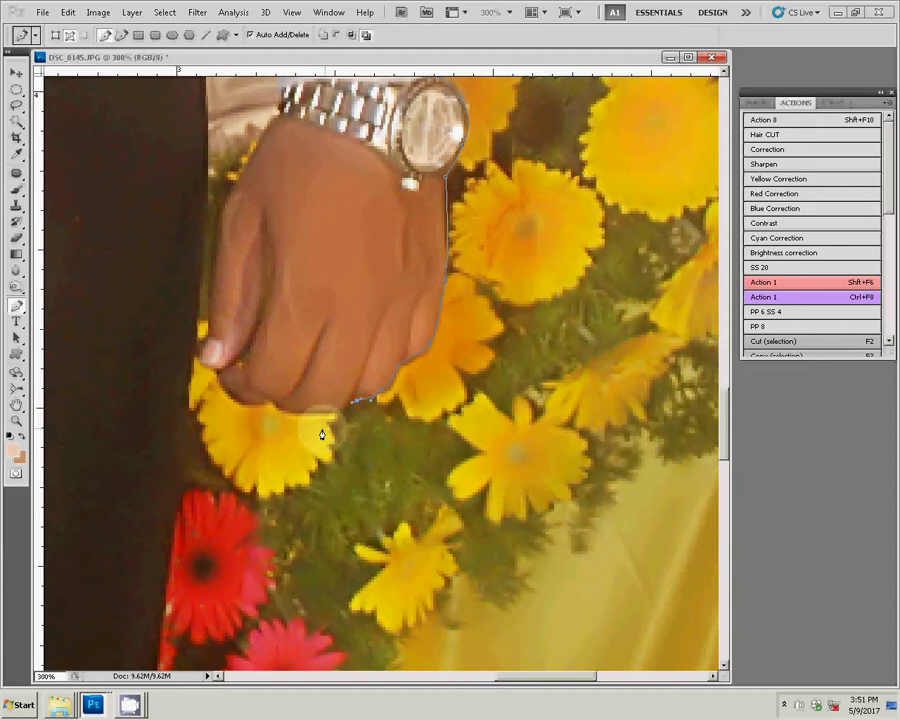
mouse_move(314, 425)
left_mouse_down()
mouse_move(205, 372)
mouse_move(212, 283)
left_mouse_up()
- Curve the outline up along the sleeve edge
scroll(227, 199, "up", 2)
scroll(322, 292, "up", 3)
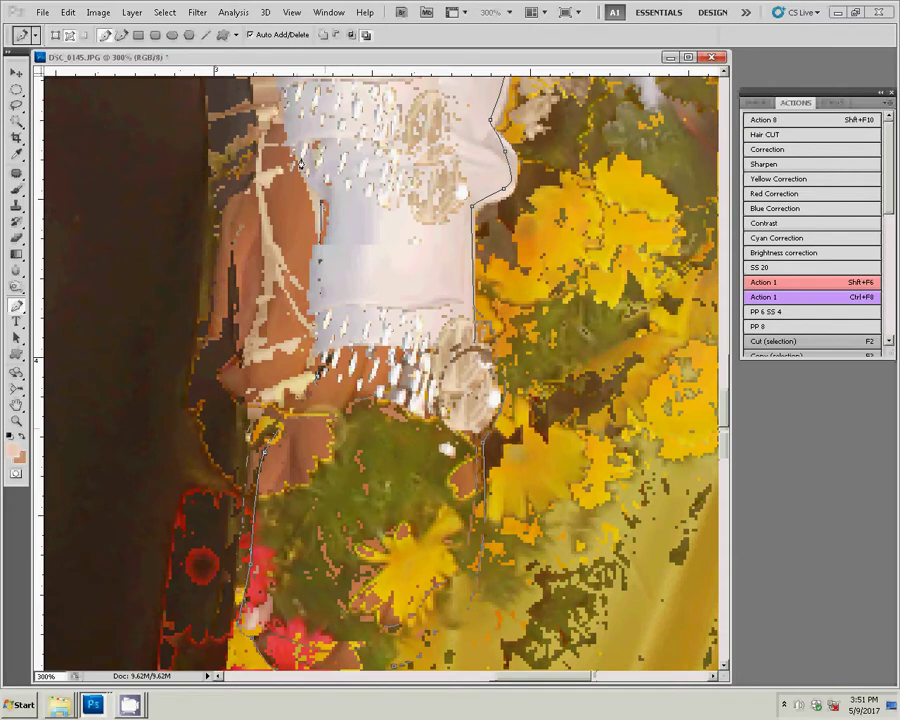
scroll(330, 250, "up", 3)
left_click(357, 318)
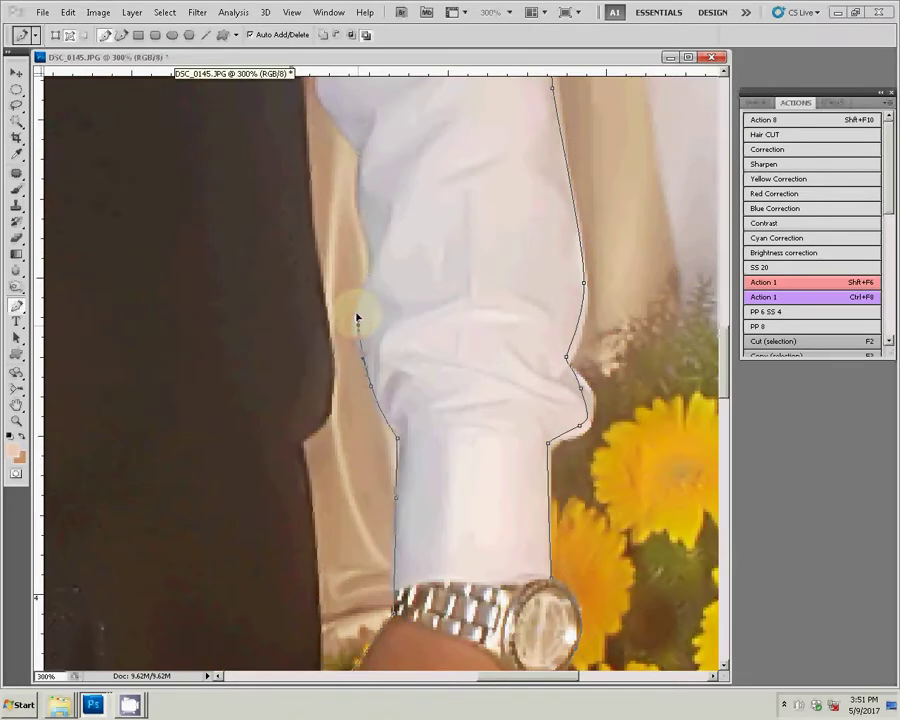
left_click_drag(357, 318, 358, 152)
- Place outline points down the outer trouser edge
scroll(330, 140, "up", 2)
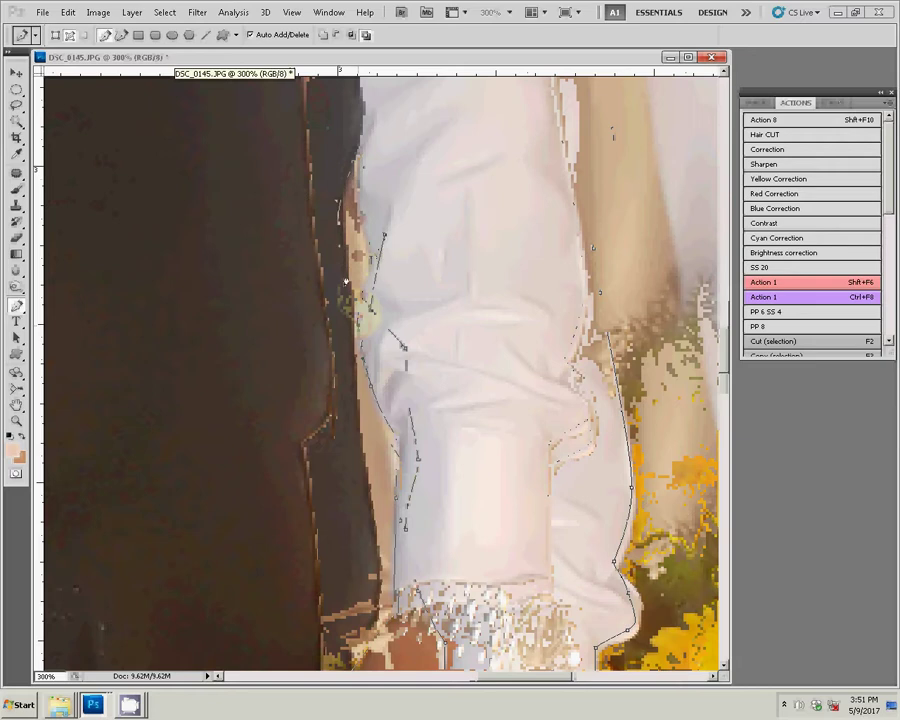
scroll(367, 635, "down", 3)
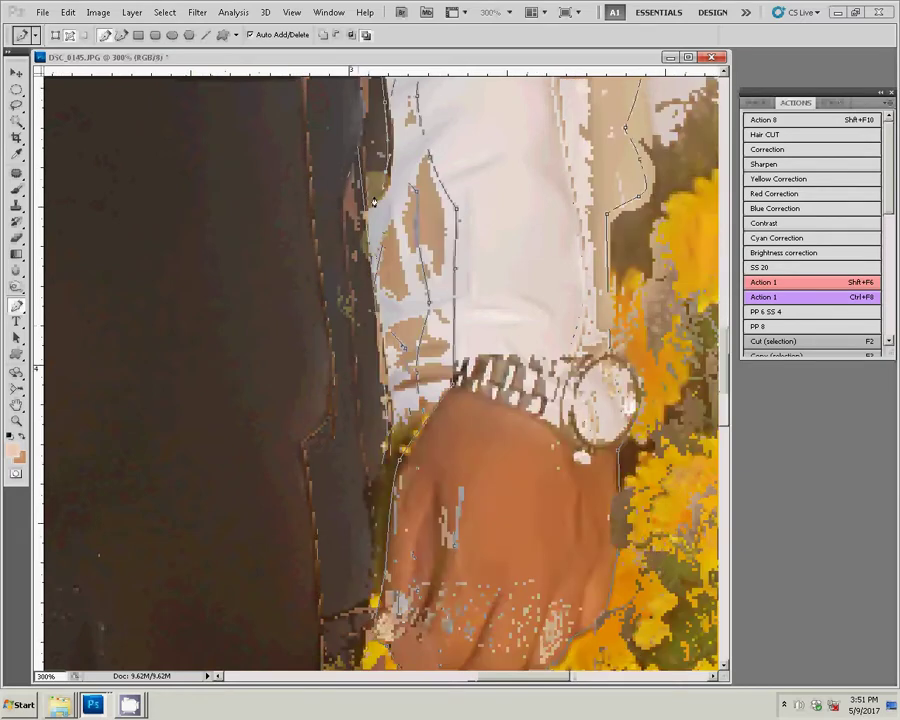
scroll(374, 490, "down", 3)
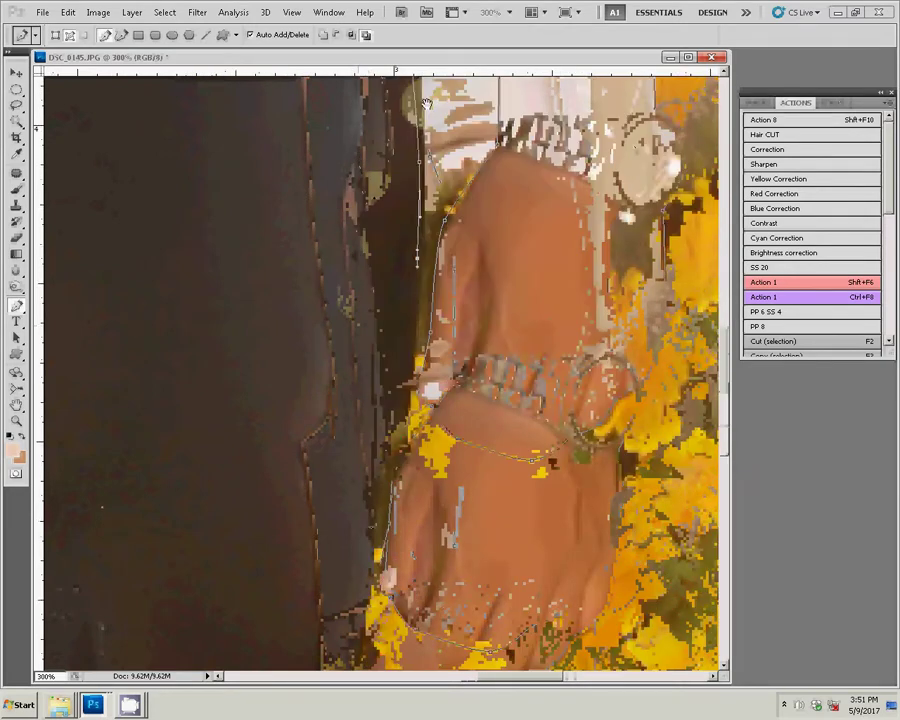
scroll(377, 500, "down", 2)
scroll(376, 596, "down", 5)
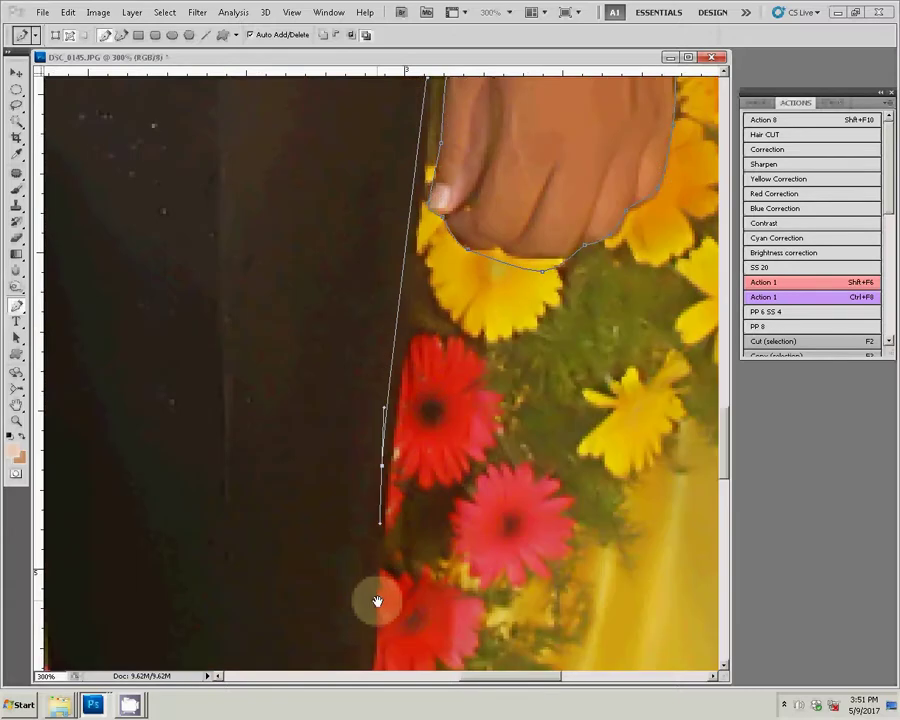
scroll(374, 499, "down", 3)
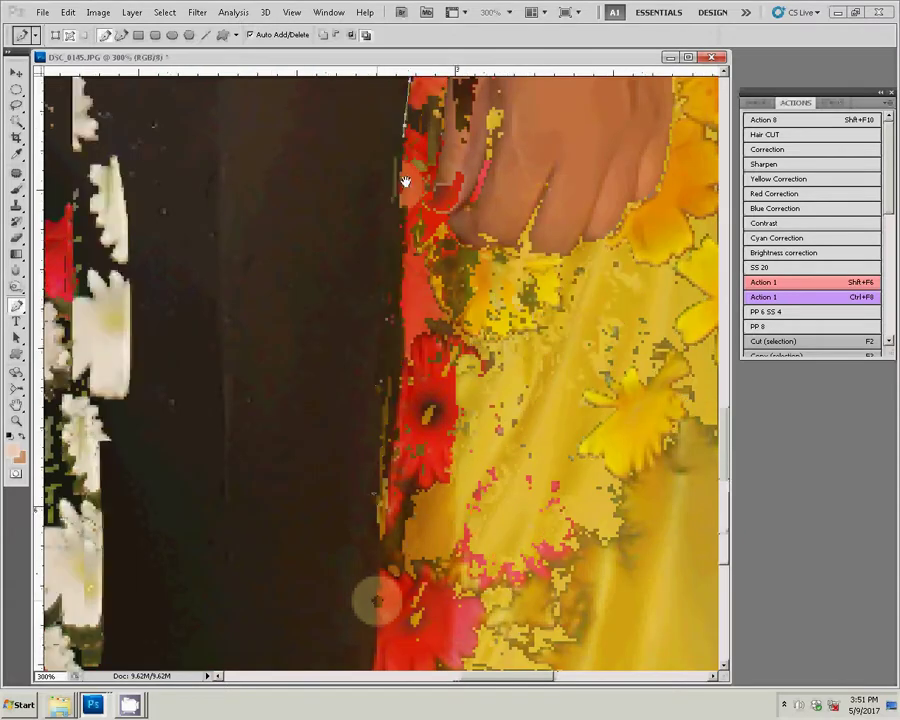
scroll(374, 499, "down", 2)
left_click(396, 388)
left_click(389, 448)
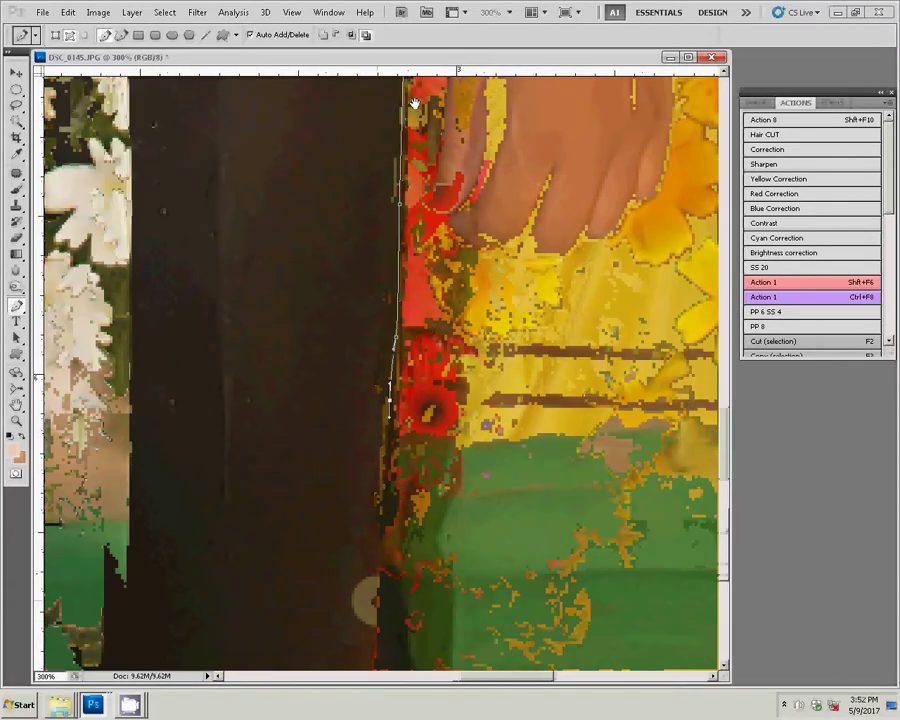
- Continue the outline down the trouser leg and curve it around the shoe's toe
scroll(389, 487, "down", 3)
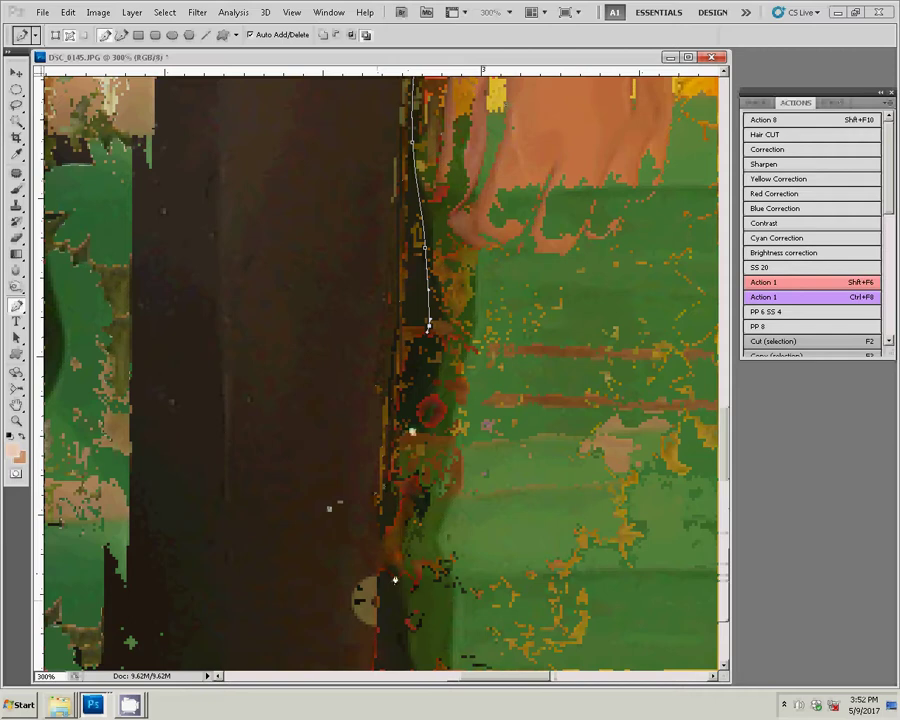
left_click(426, 490)
left_click(456, 546)
scroll(478, 600, "down", 4)
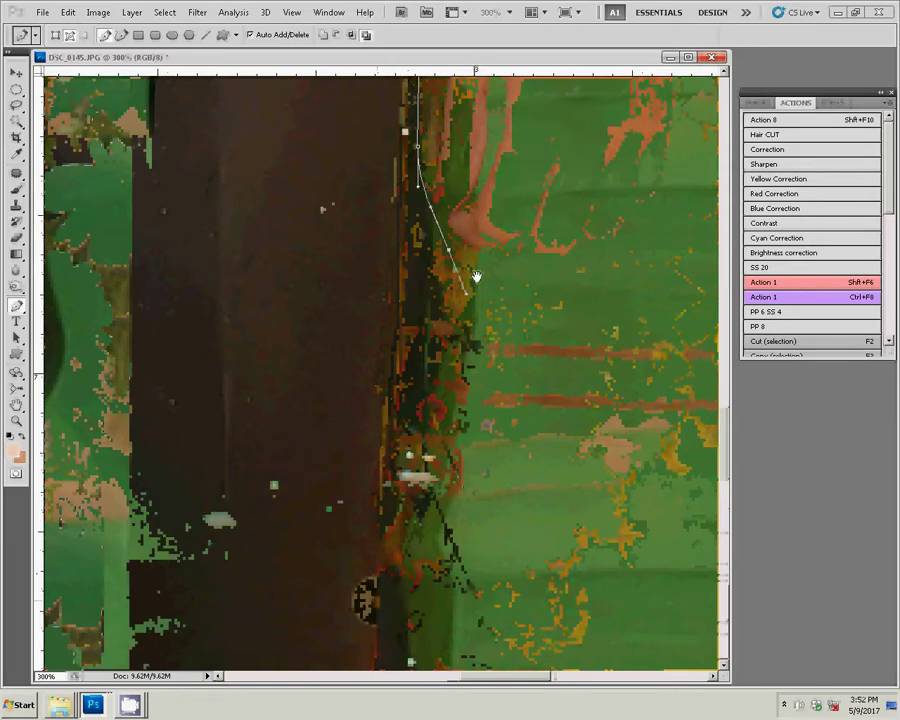
left_click(460, 475)
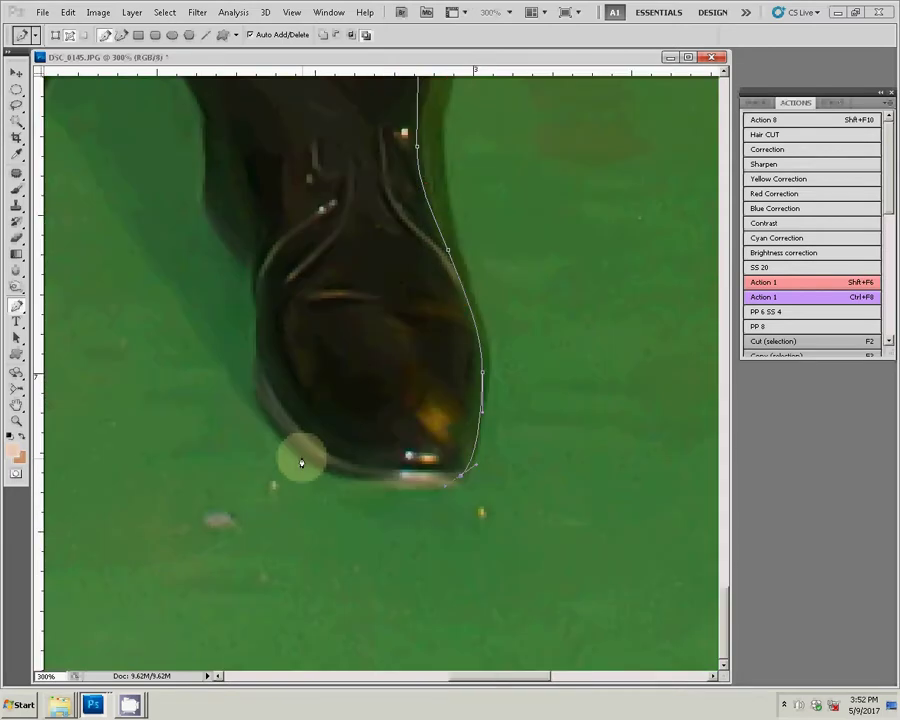
left_click_drag(298, 455, 267, 418)
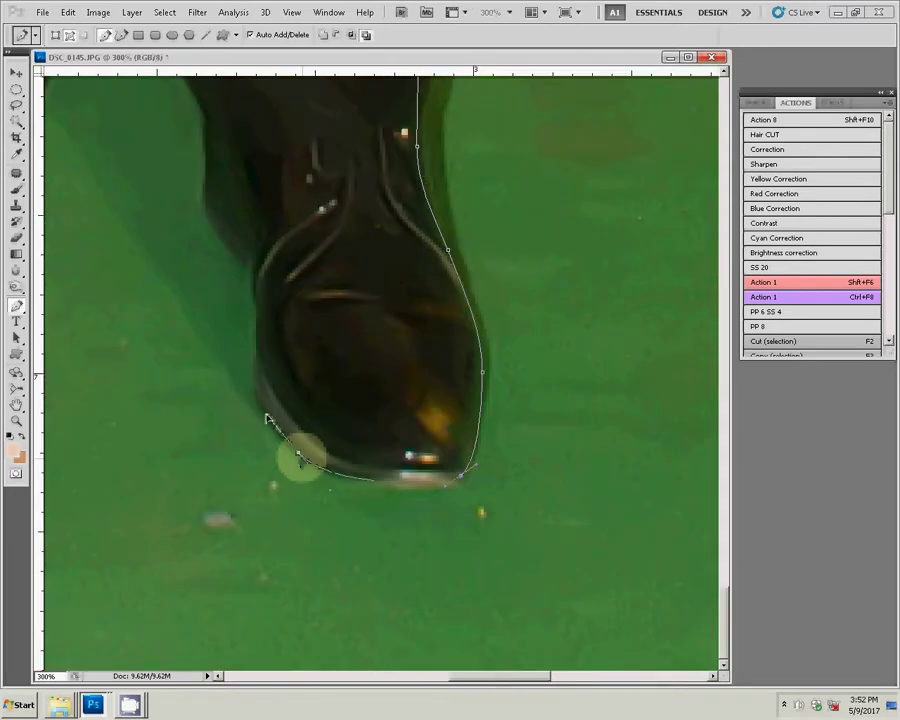
- Trace up the other shoe side, the trouser leg and the inner trouser edge
scroll(390, 450, "up", 3)
scroll(390, 450, "left", 2)
left_click(386, 464)
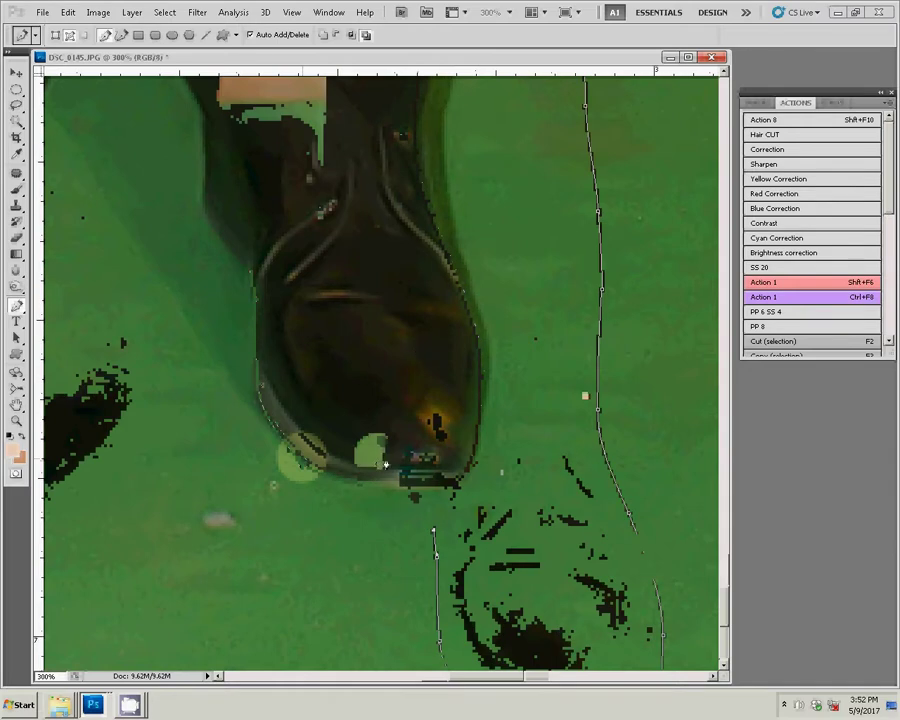
left_click(386, 375)
left_click(363, 303)
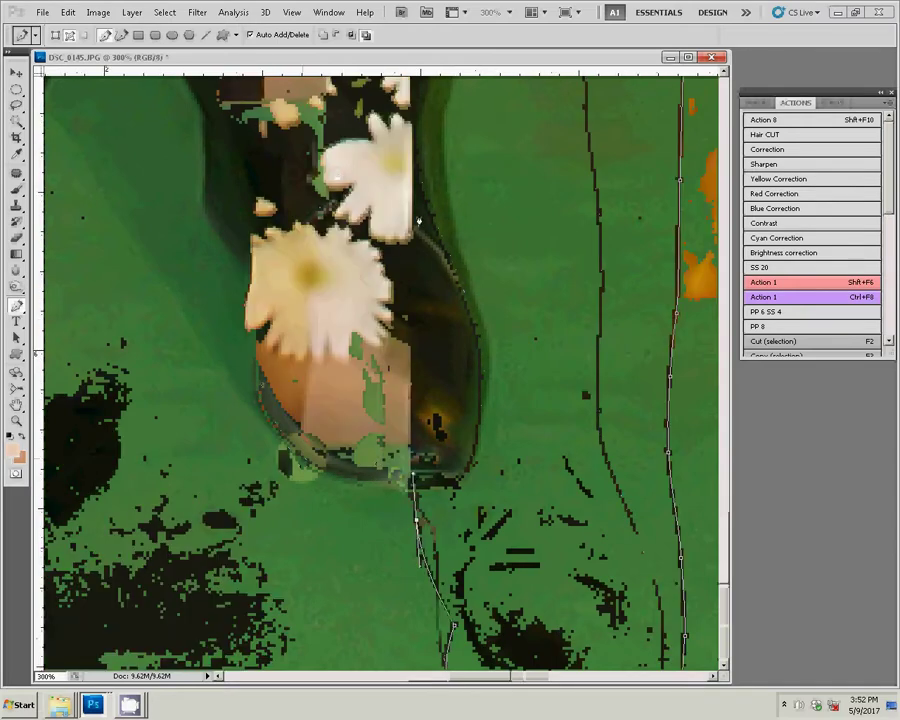
left_click(422, 158)
left_click(444, 548)
left_click(425, 325)
left_click(443, 397)
left_click(436, 437)
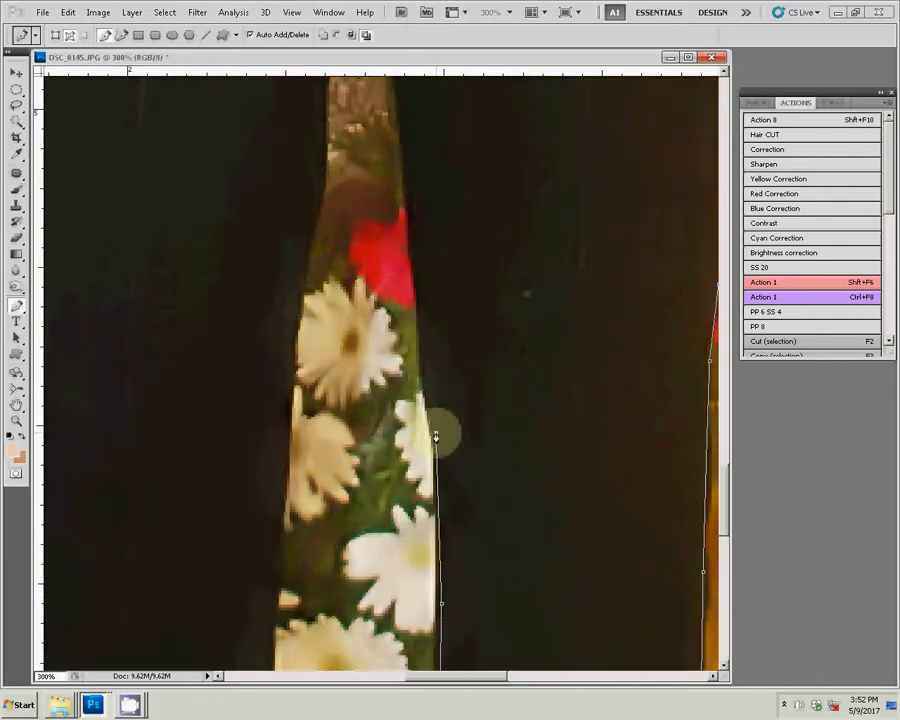
- Curve the outline up the inner leg around the gap between the legs, undoing a misplaced point
scroll(436, 437, "up", 3)
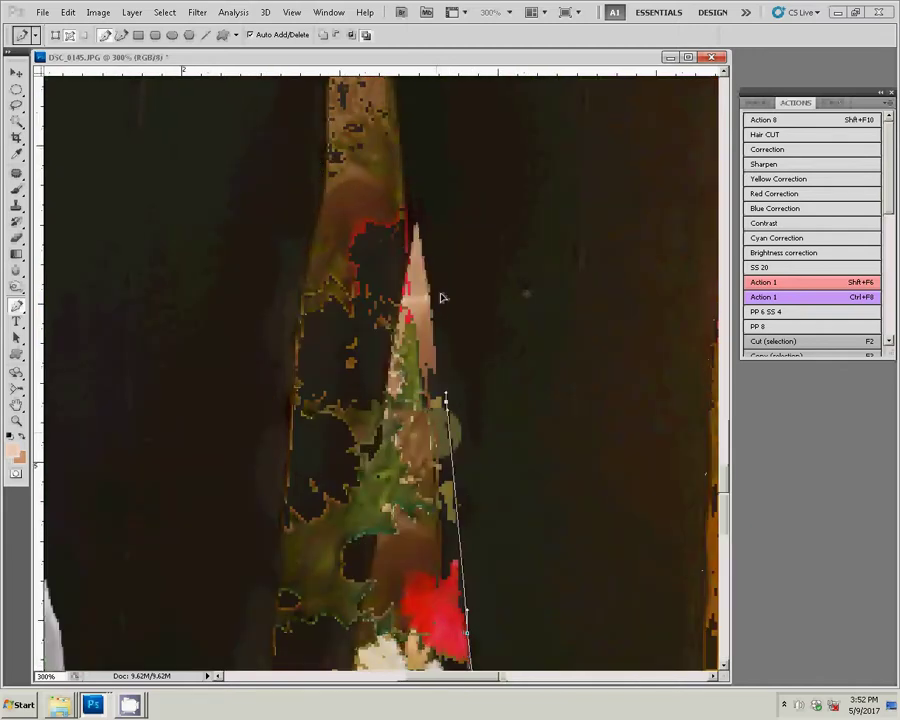
left_click(418, 208)
mouse_move(385, 382)
left_mouse_down()
mouse_move(362, 595)
mouse_move(472, 160)
left_mouse_up()
left_click(352, 597)
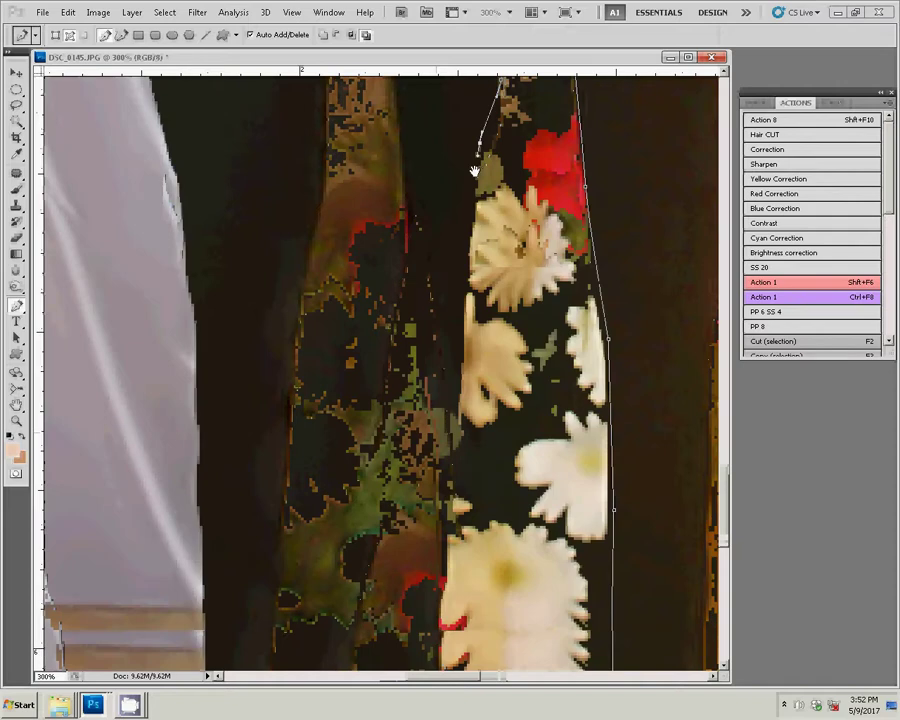
left_click(458, 357)
scroll(457, 453, "down", 3)
scroll(465, 420, "down", 3)
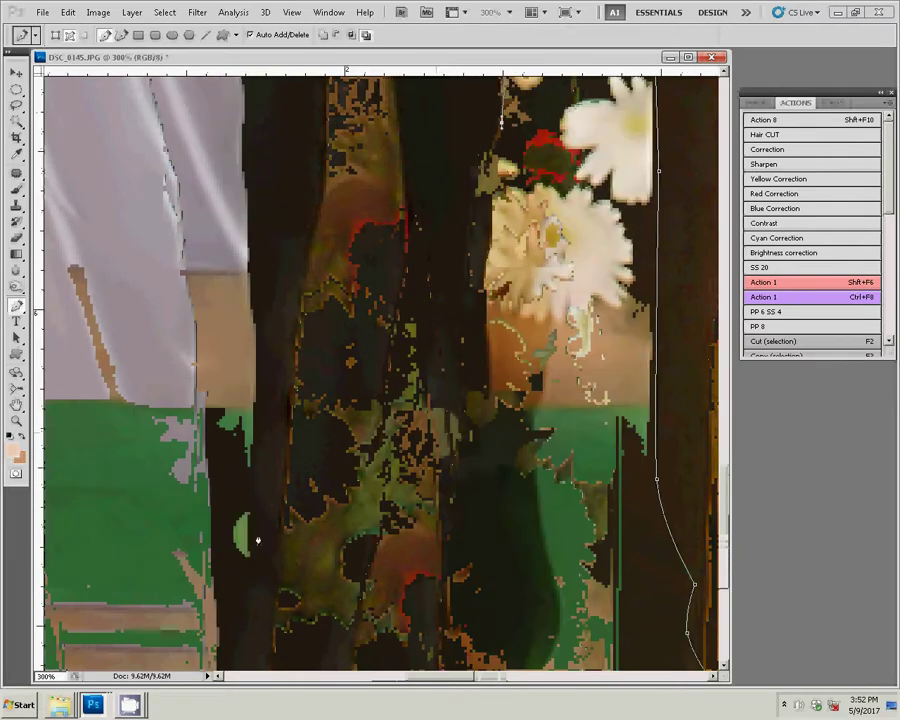
left_click_drag(491, 427, 493, 465)
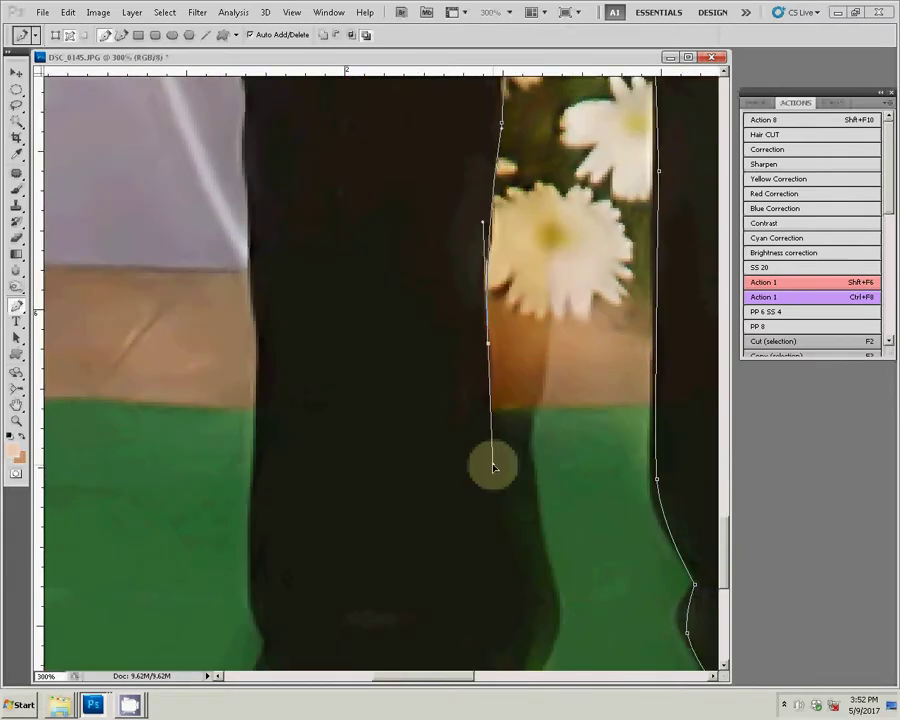
key("ctrl+alt+z")
key("ctrl+alt+z")
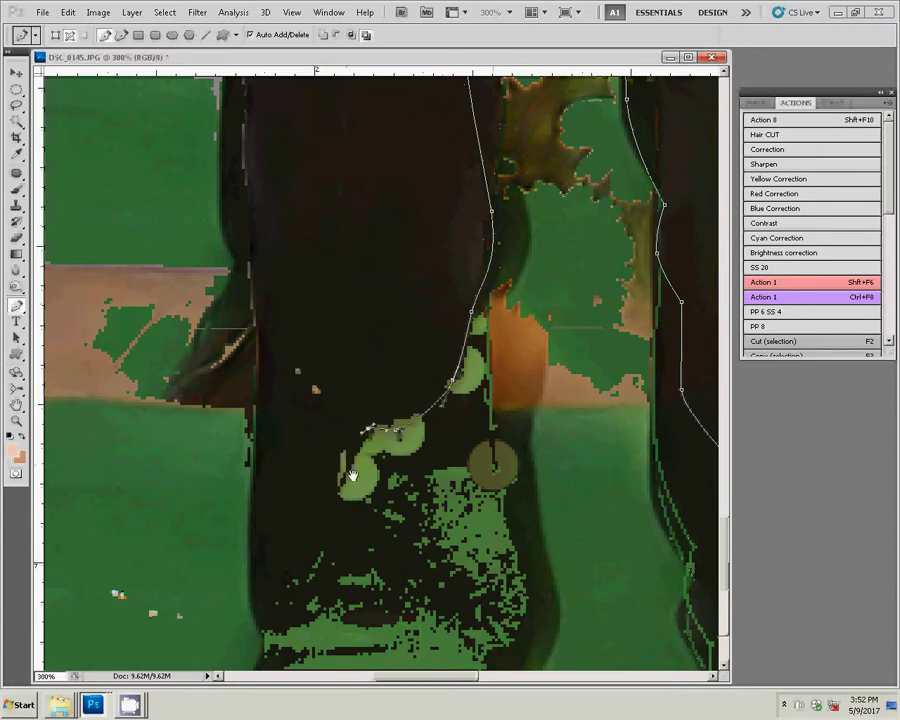
- Extend the outline up the figure's edge and along the other leg
left_click_drag(344, 474, 567, 204)
left_click_drag(395, 432, 302, 425)
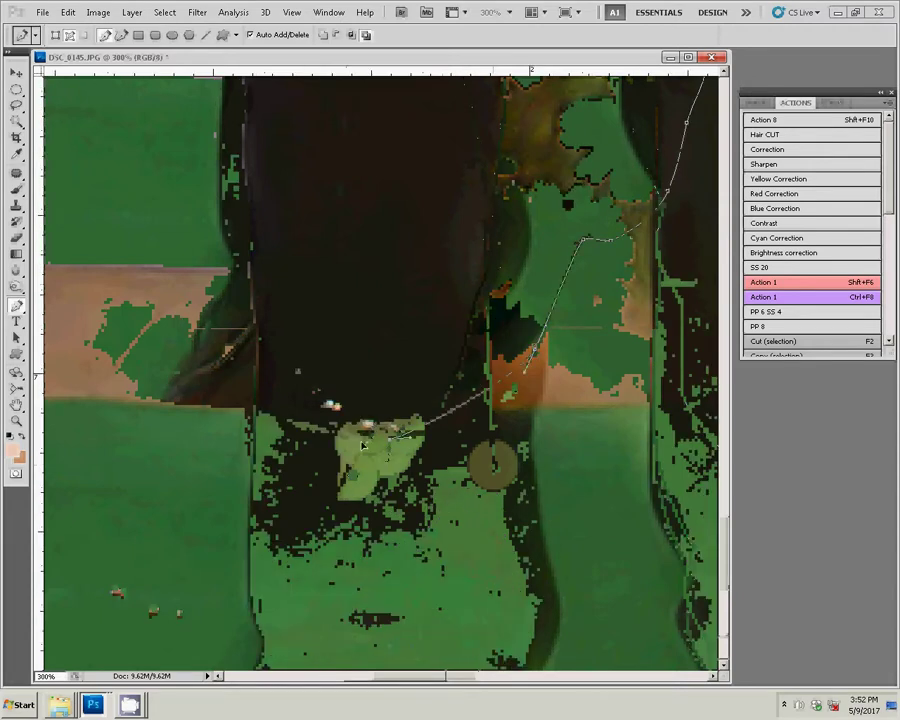
left_click_drag(283, 368, 303, 330)
left_click(338, 269)
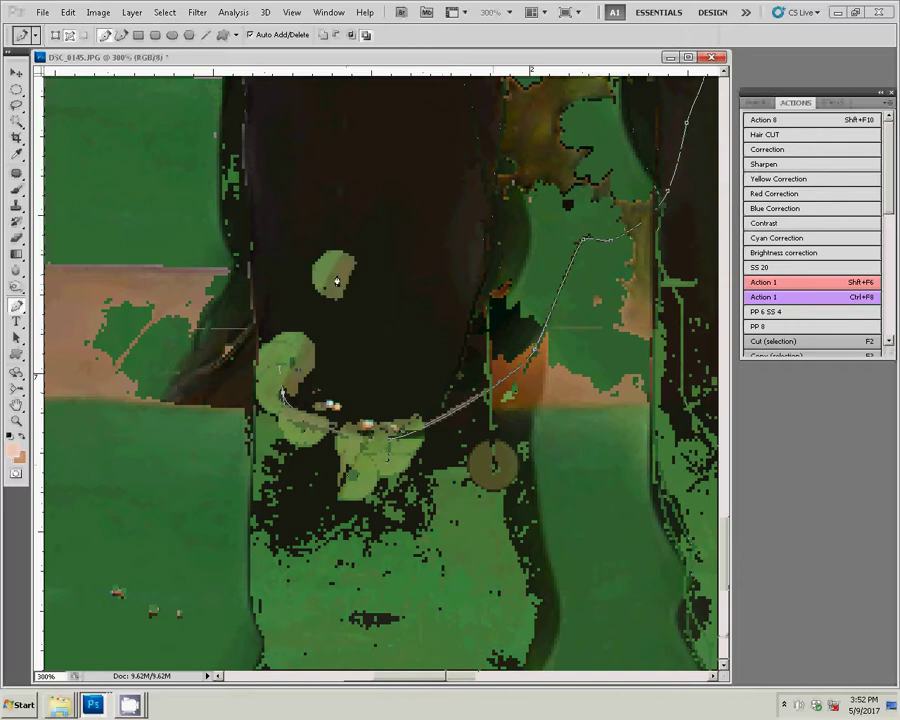
left_click(360, 231)
left_click(420, 114)
left_click(345, 489)
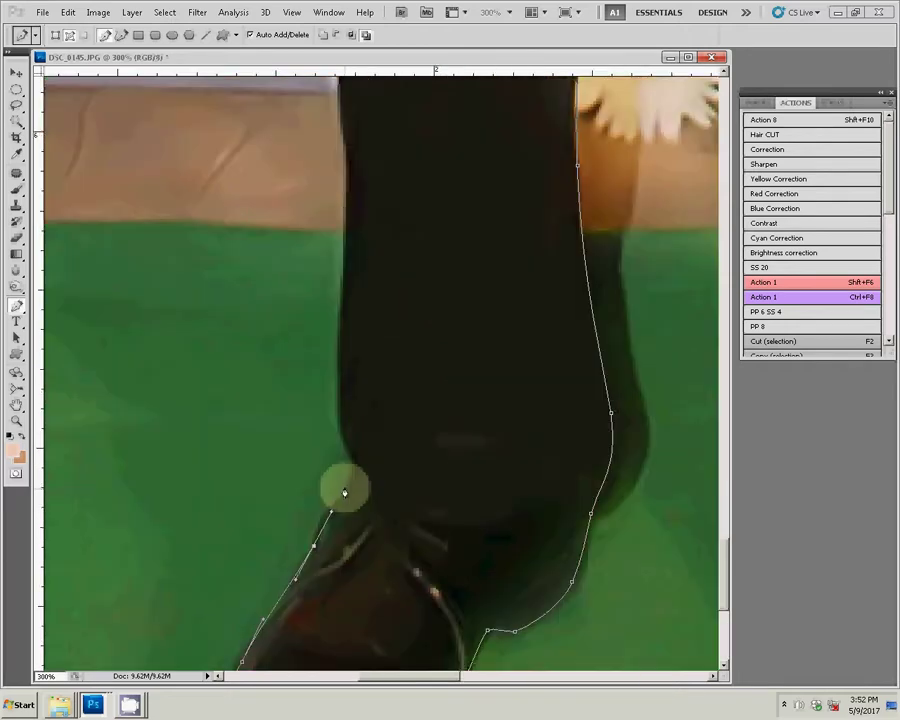
left_click_drag(345, 489, 405, 598)
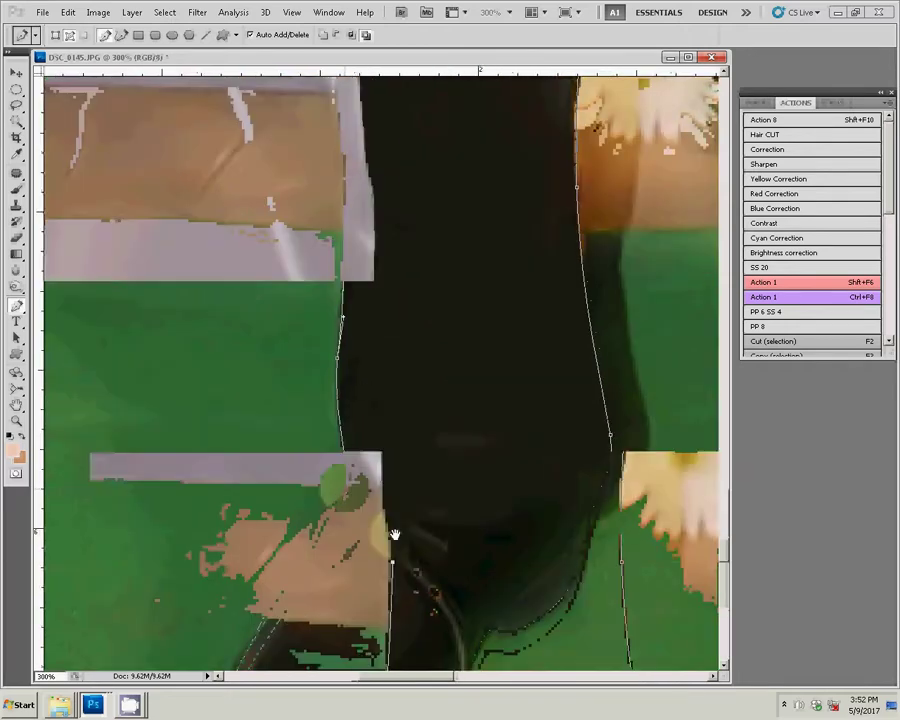
left_click(382, 321)
left_click(379, 178)
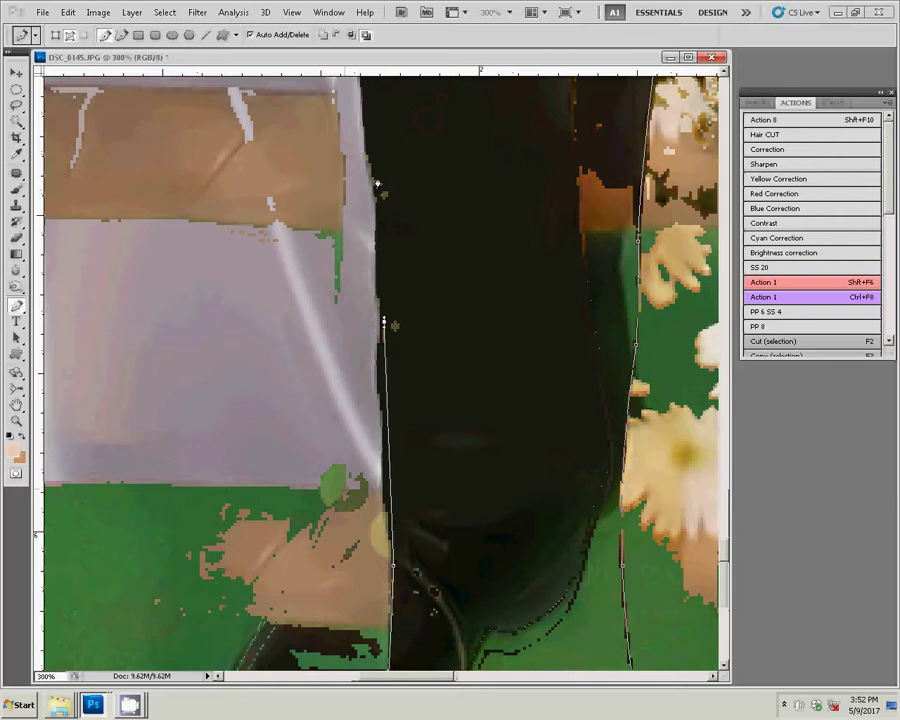
mouse_move(399, 370)
left_mouse_down()
mouse_move(405, 465)
mouse_move(442, 480)
left_mouse_up()
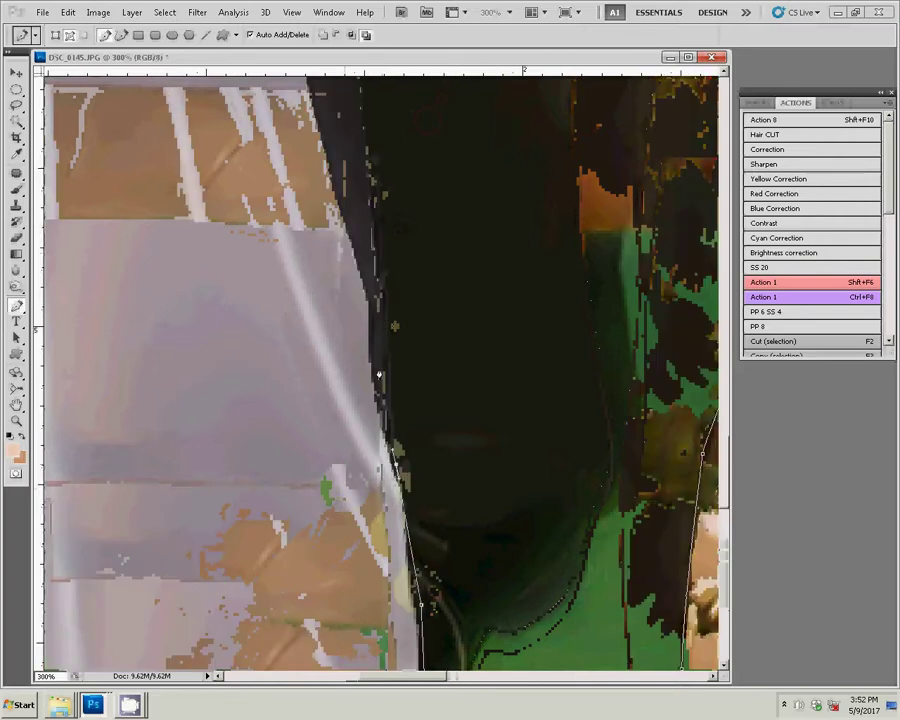
- Trace the outline up the white sleeve and along the shoulder toward the neck
scroll(215, 90, "up", 2)
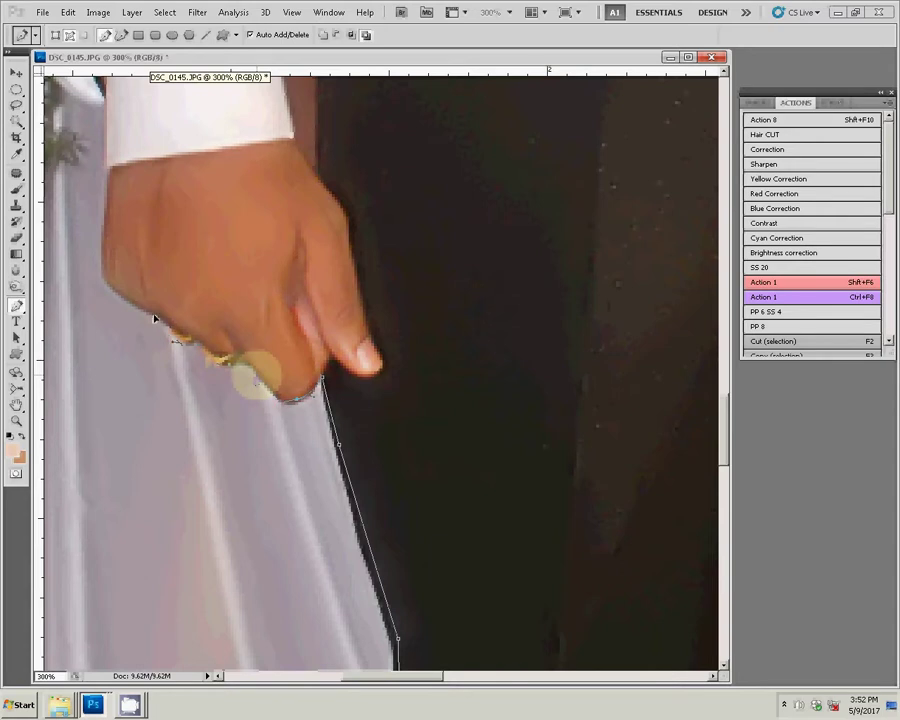
left_click_drag(104, 291, 303, 601)
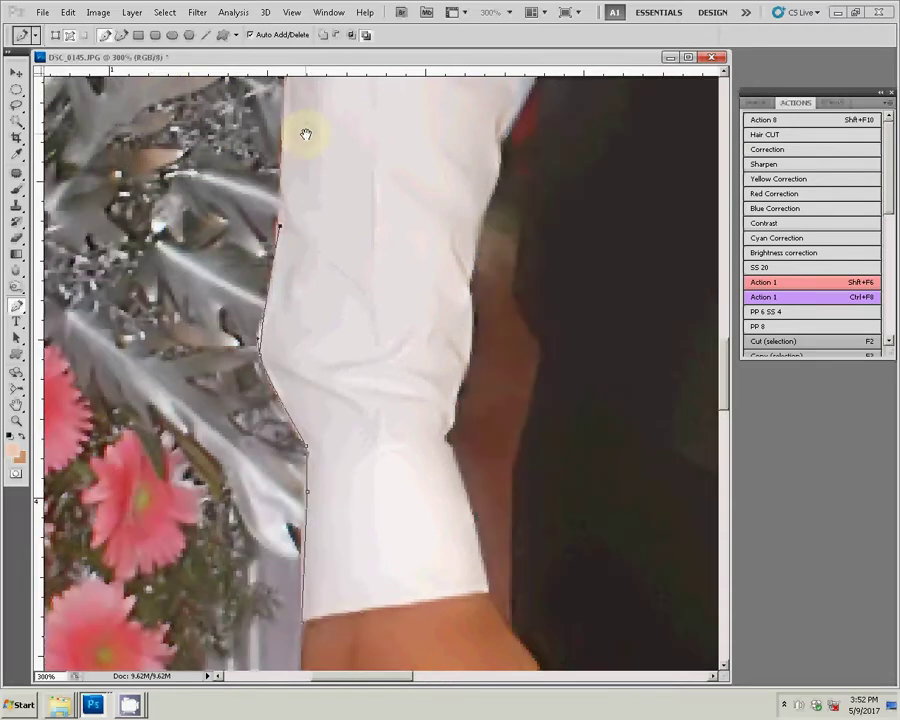
left_click_drag(306, 134, 292, 293)
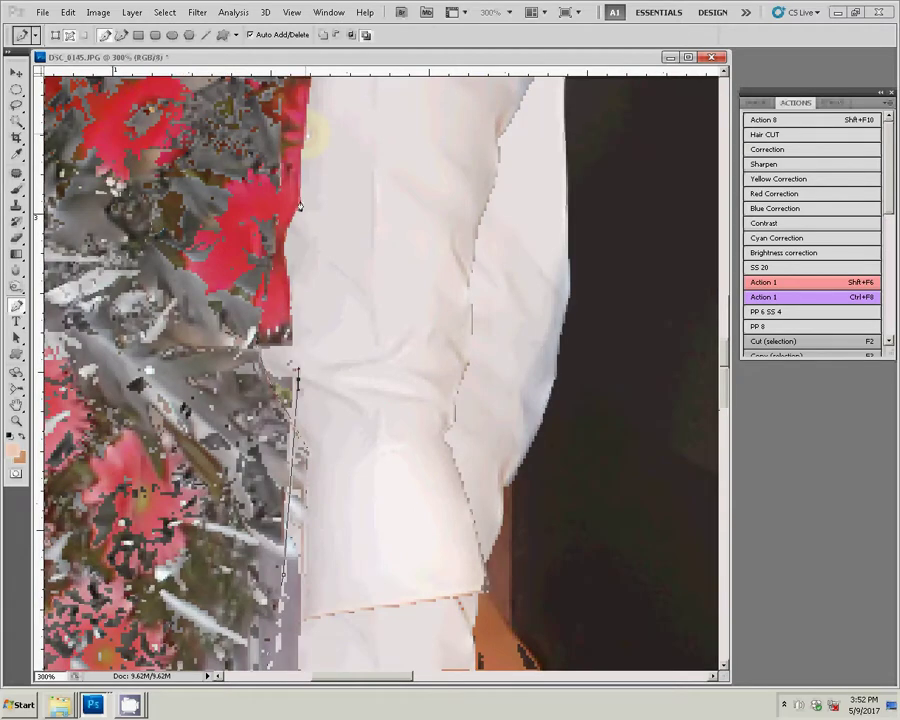
left_click_drag(299, 205, 296, 323)
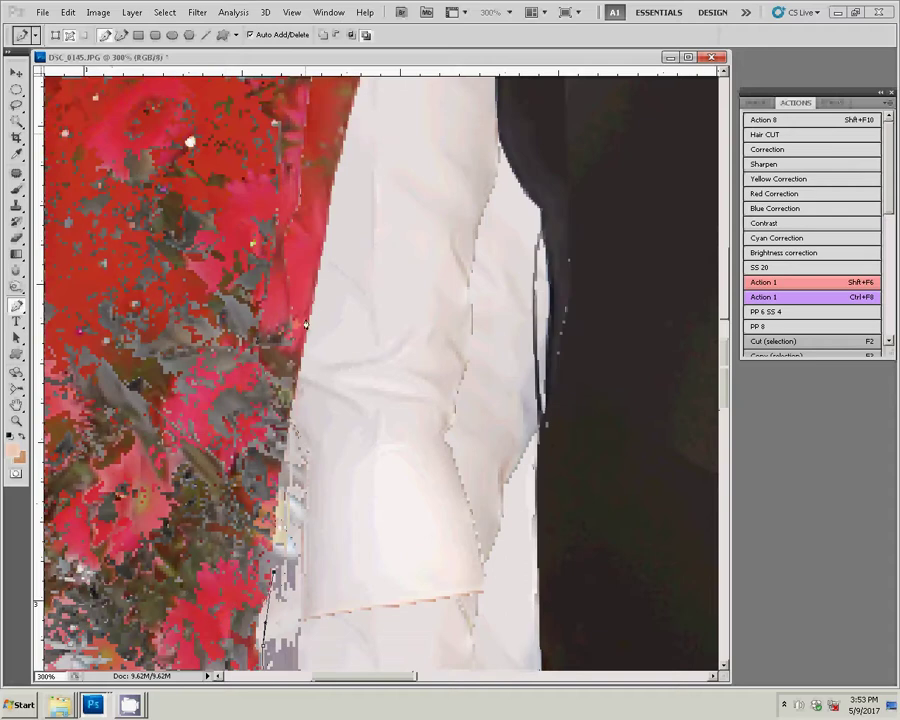
left_click(326, 247)
left_click_drag(326, 247, 290, 420)
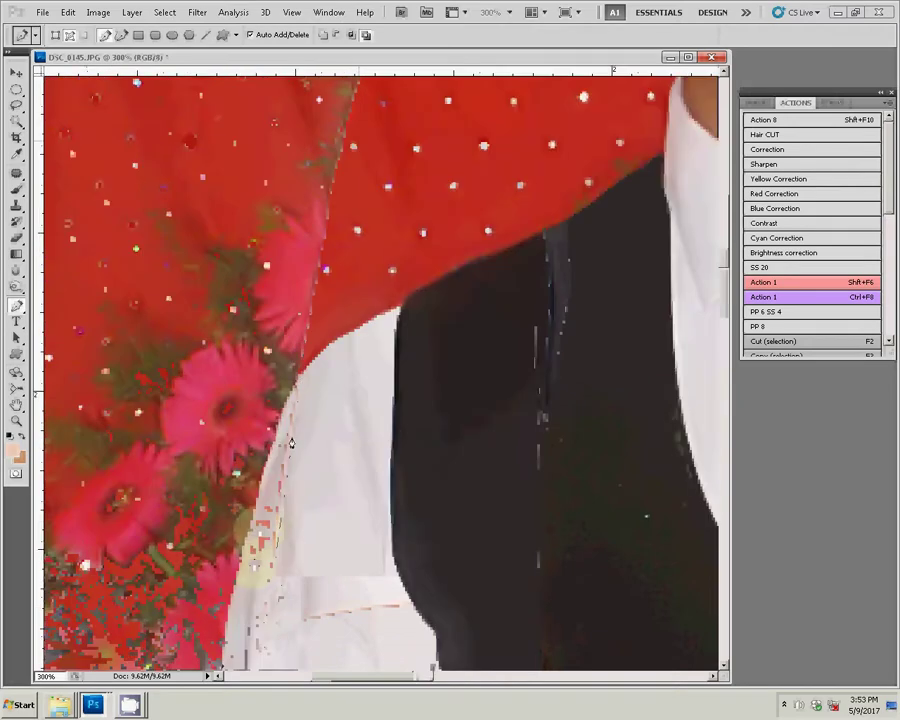
left_click_drag(401, 308, 441, 283)
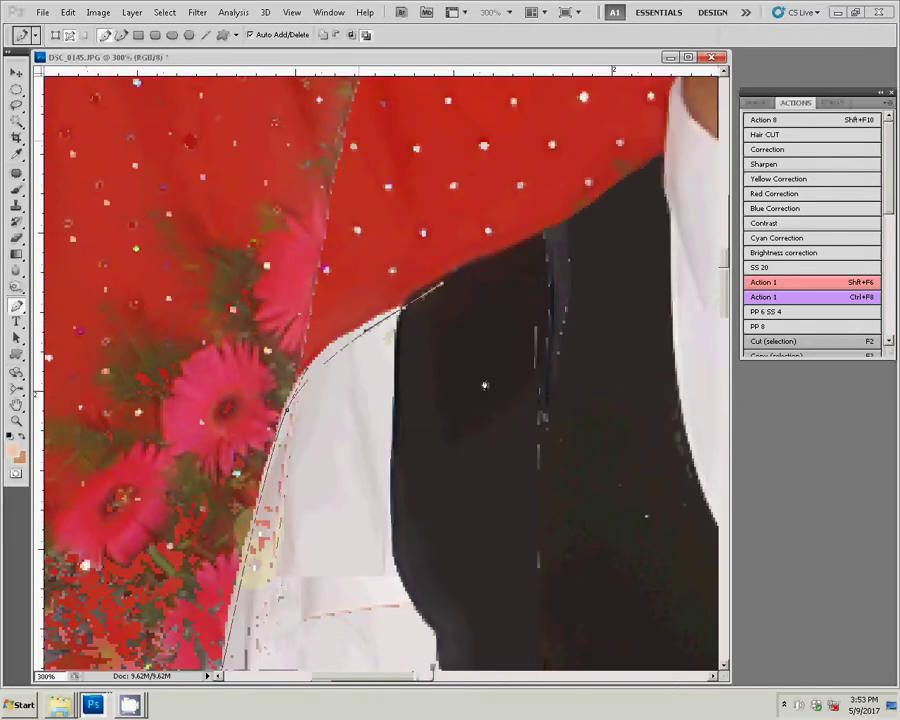
mouse_move(552, 231)
left_mouse_down()
mouse_move(648, 168)
mouse_move(458, 498)
left_mouse_up()
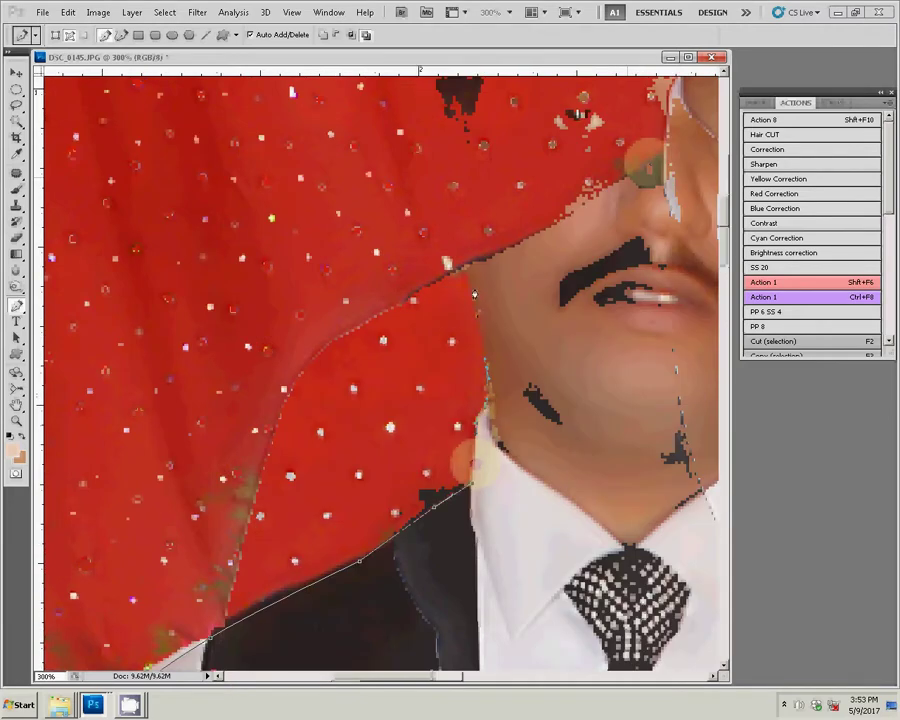
- Curve the outline over the hairline and top of the head, down its right side
left_click_drag(478, 313, 456, 540)
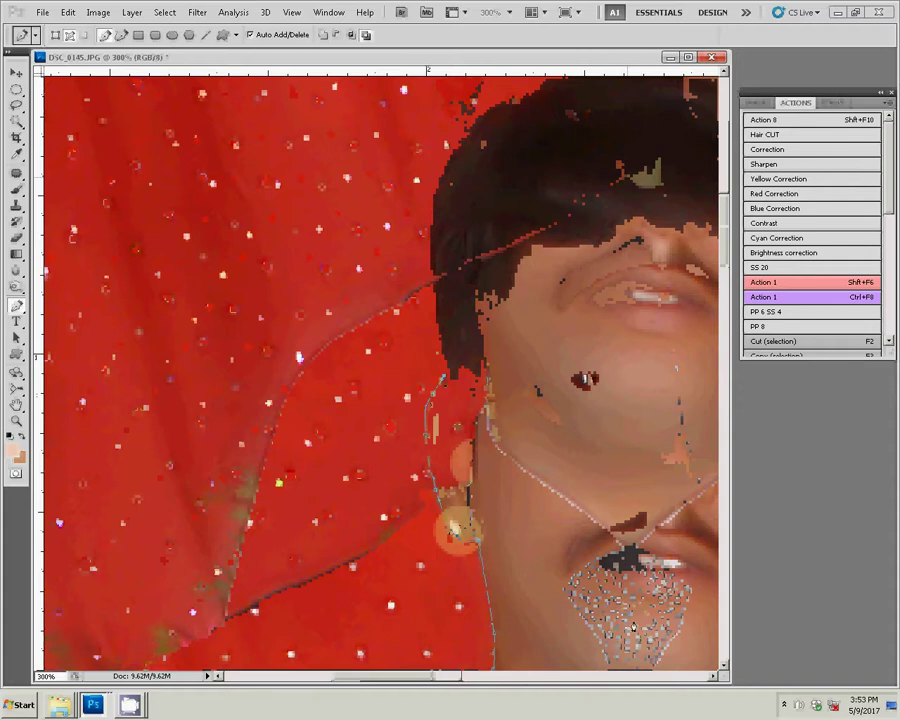
left_click_drag(499, 230, 315, 361)
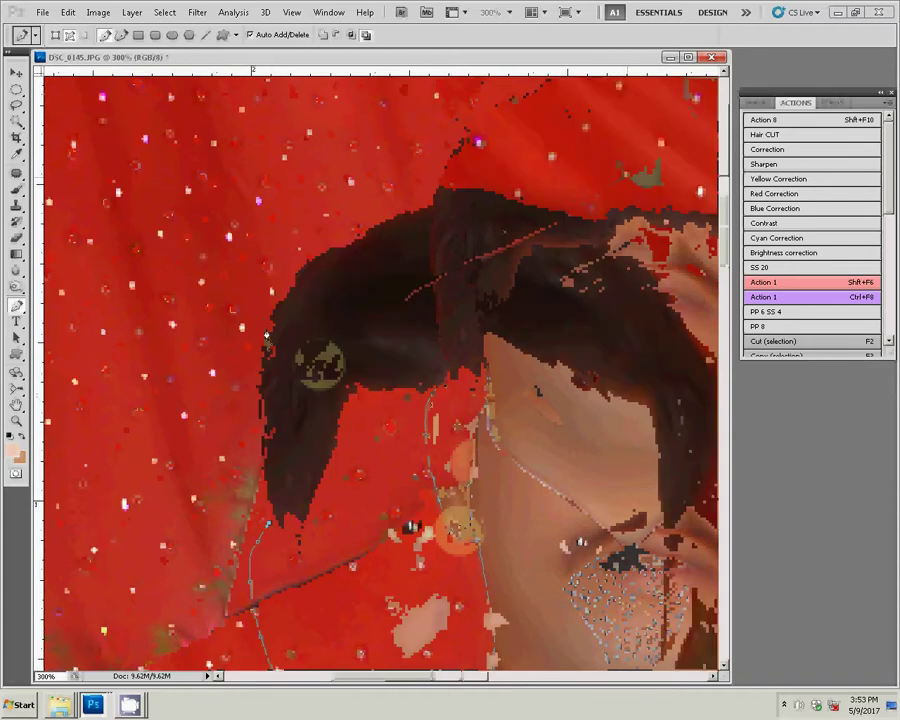
left_click_drag(267, 328, 294, 271)
left_click_drag(400, 210, 444, 195)
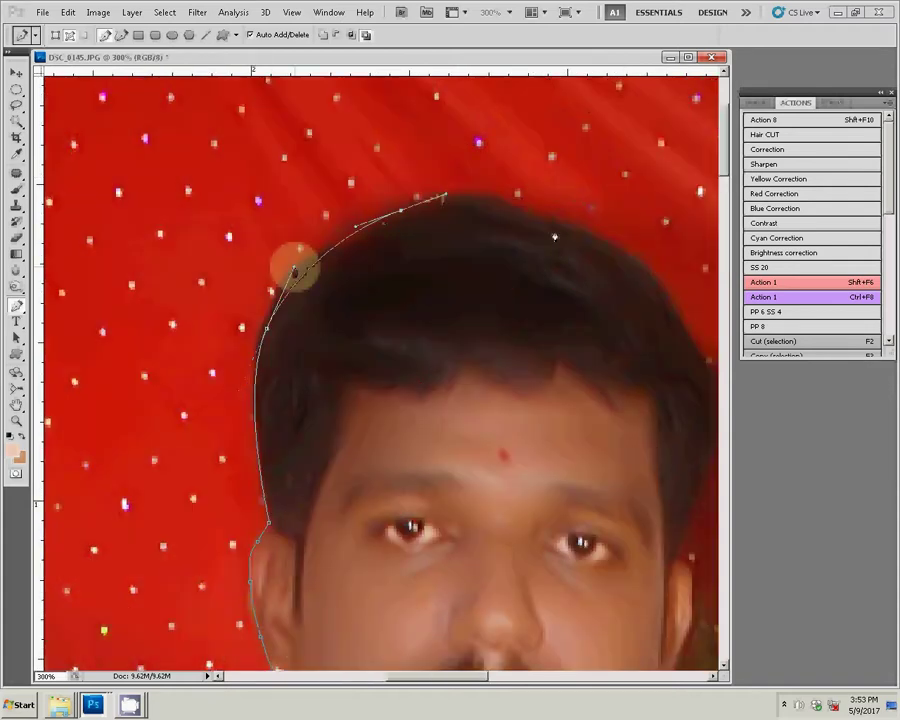
left_click_drag(700, 358, 707, 405)
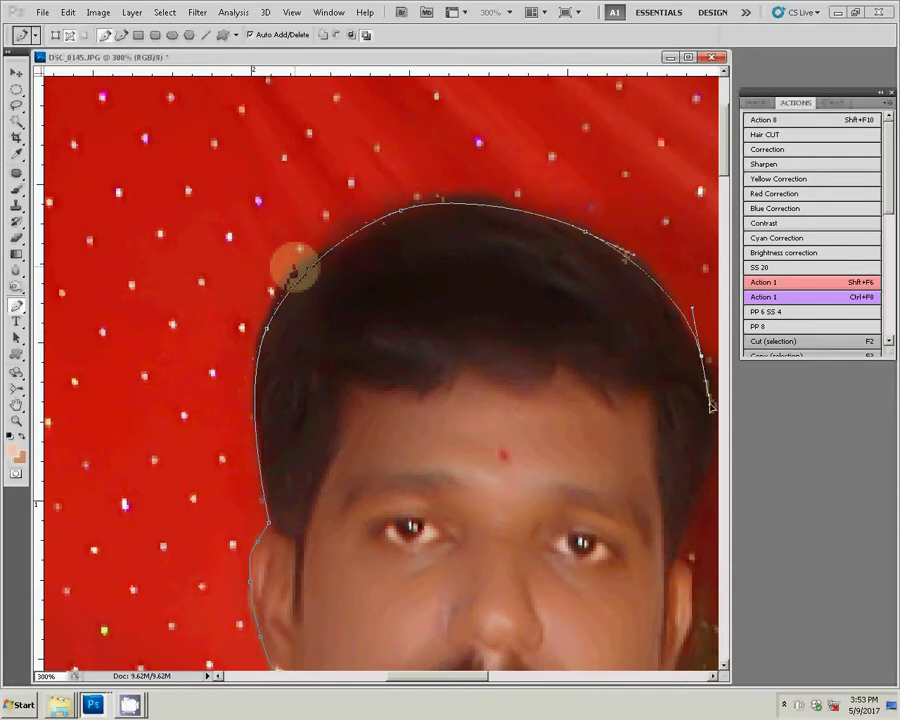
left_click_drag(690, 457, 495, 274)
mouse_move(480, 372)
left_mouse_down()
mouse_move(480, 384)
mouse_move(530, 265)
left_mouse_up()
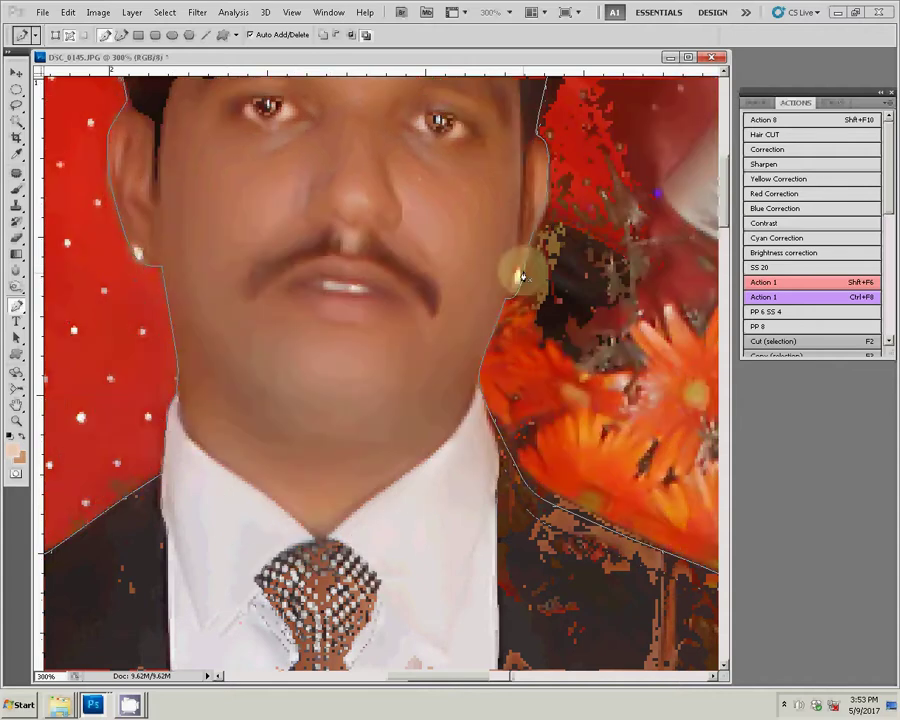
- Convert the groom's path to a selection and copy him onto a new Layer 1
right_click(484, 187)
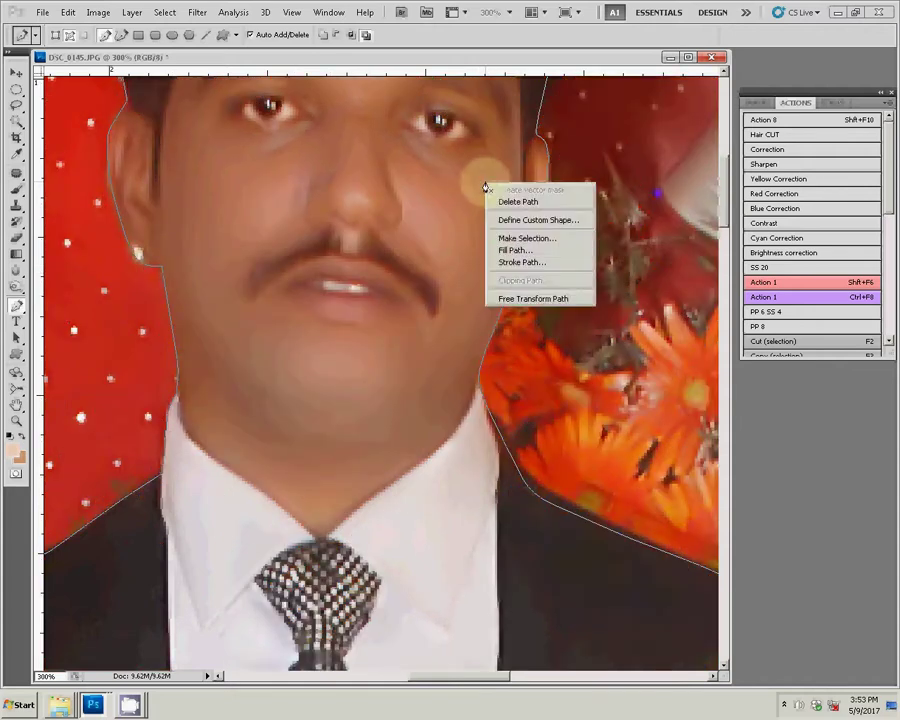
left_click(515, 236)
left_click(532, 213)
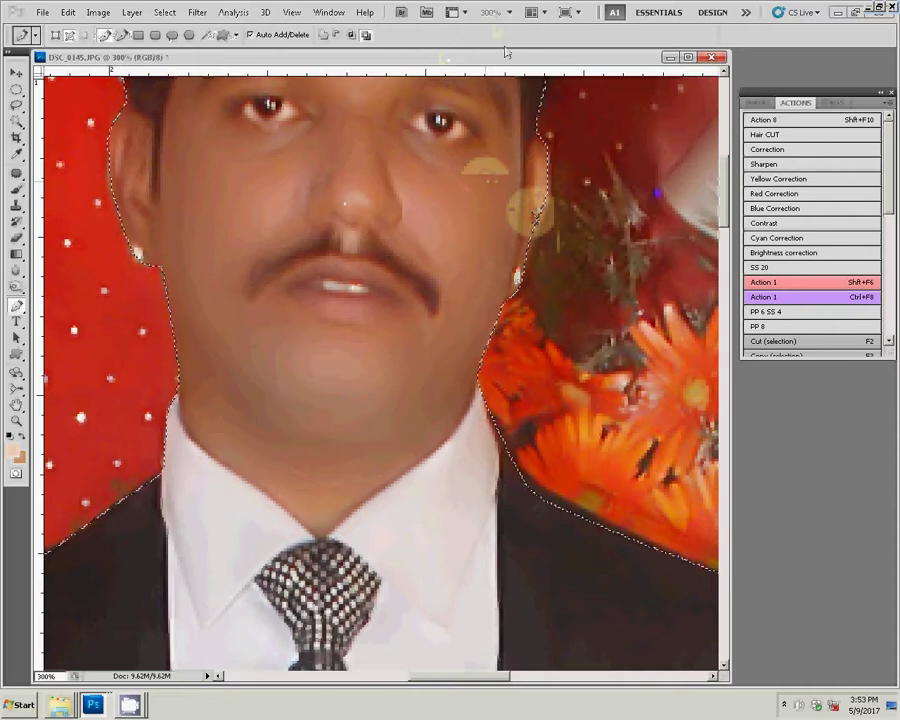
key("ctrl+j")
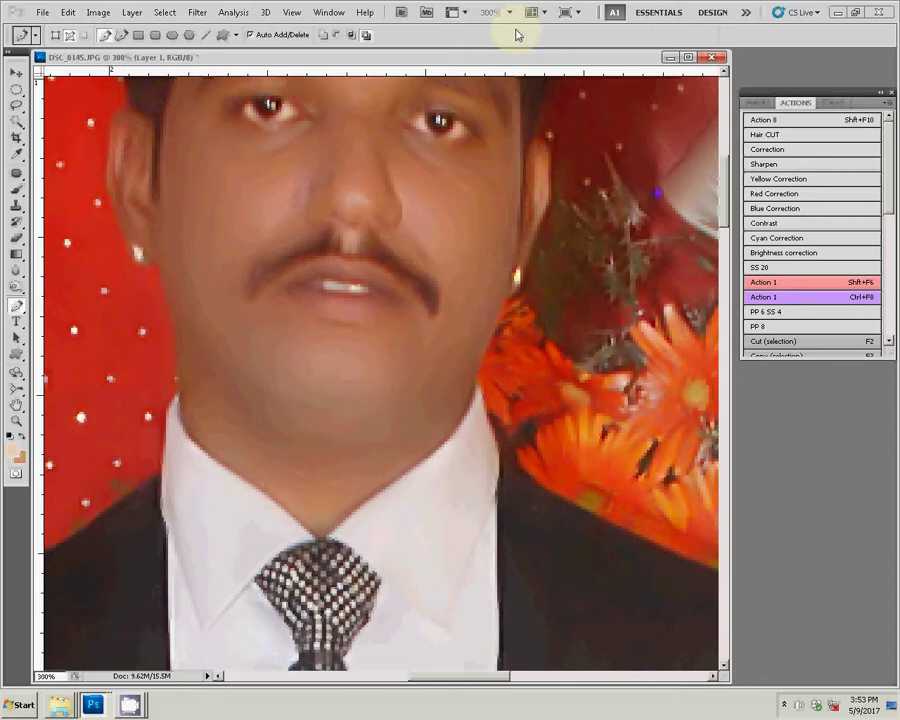
- Fit the image on screen and hide the Background layer to show the groom on transparency
key("z")
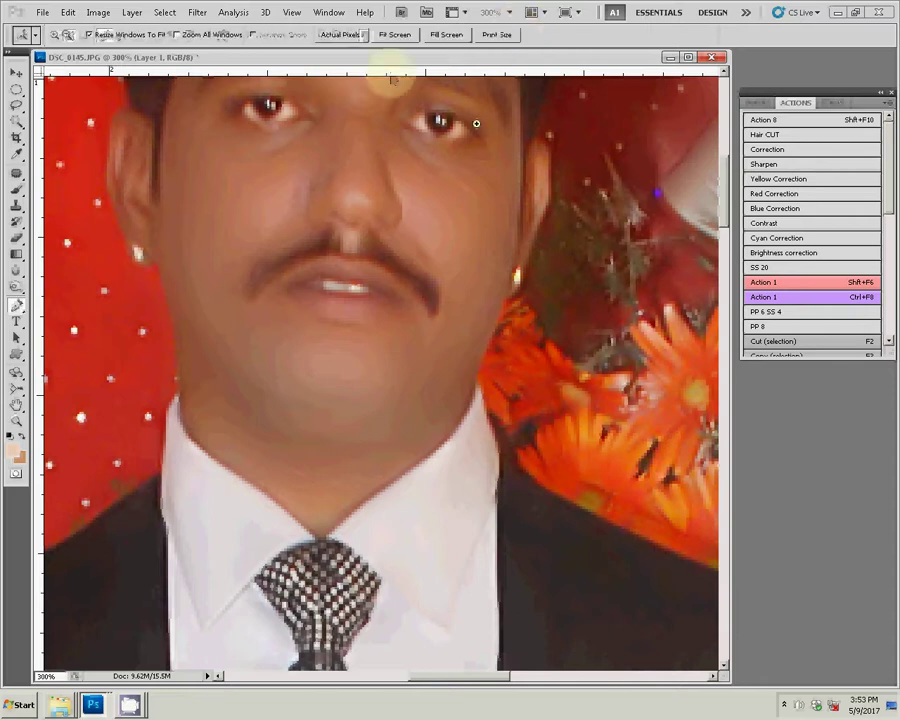
right_click(477, 124)
left_click(510, 132)
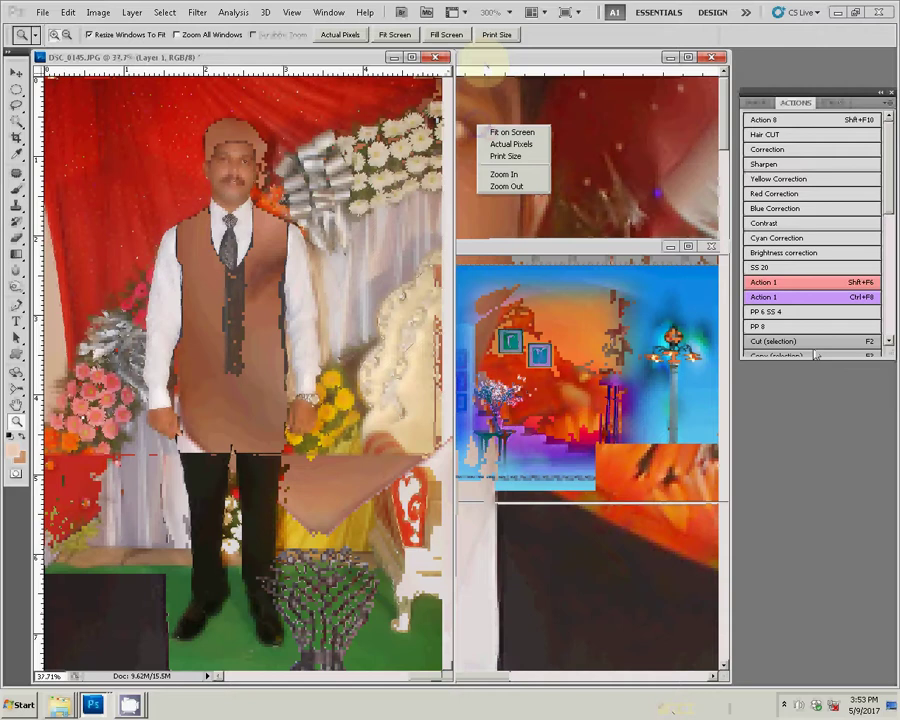
left_click(756, 103)
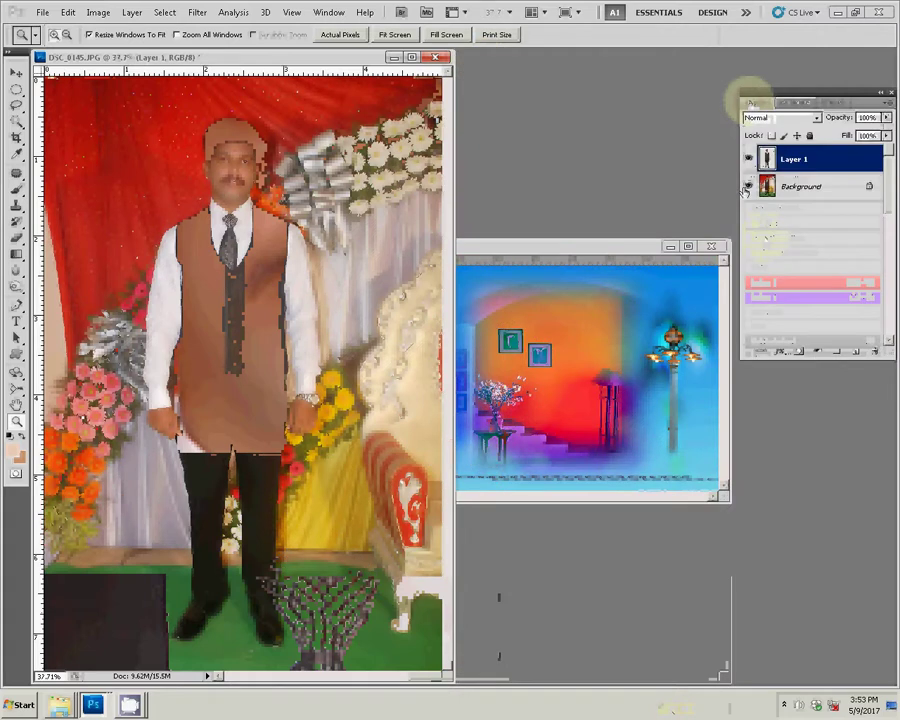
left_click(749, 186)
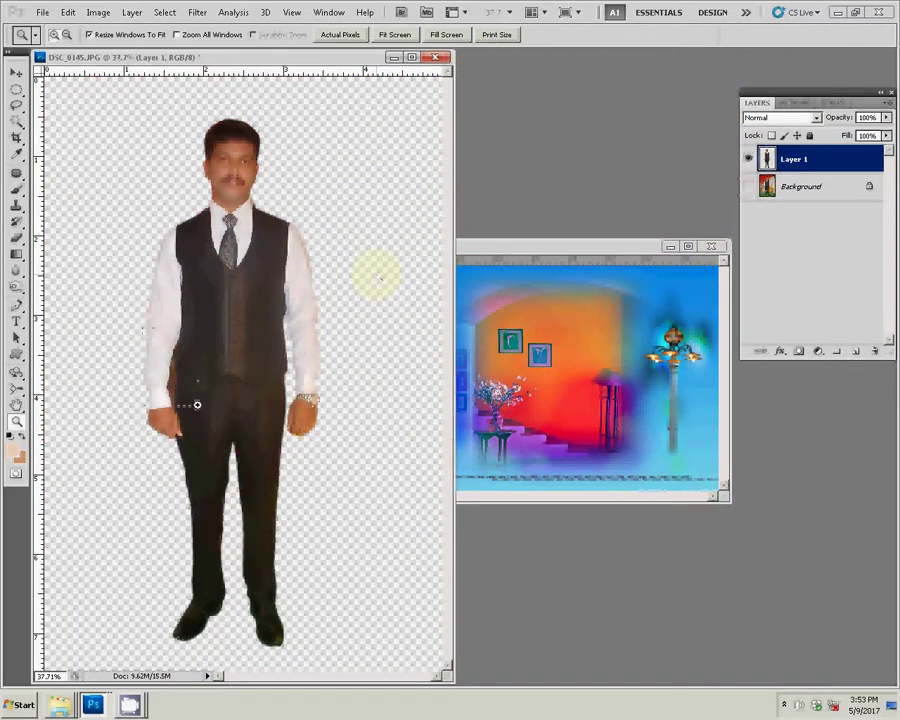
left_click(395, 352)
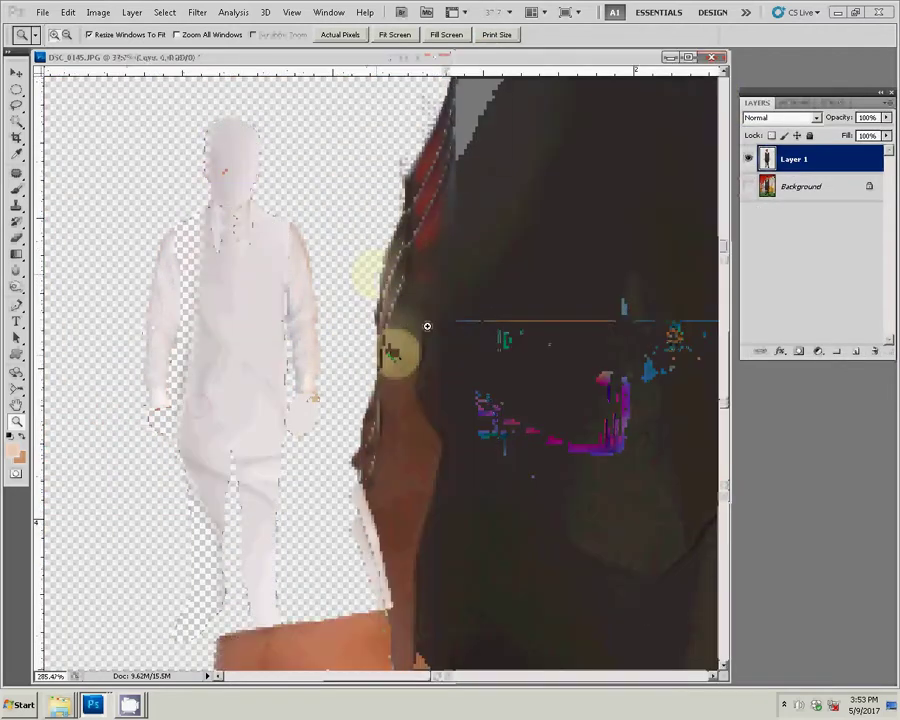
- Trace a closed Pen outline around the background gap between arm and jacket and make it a selection
key("p")
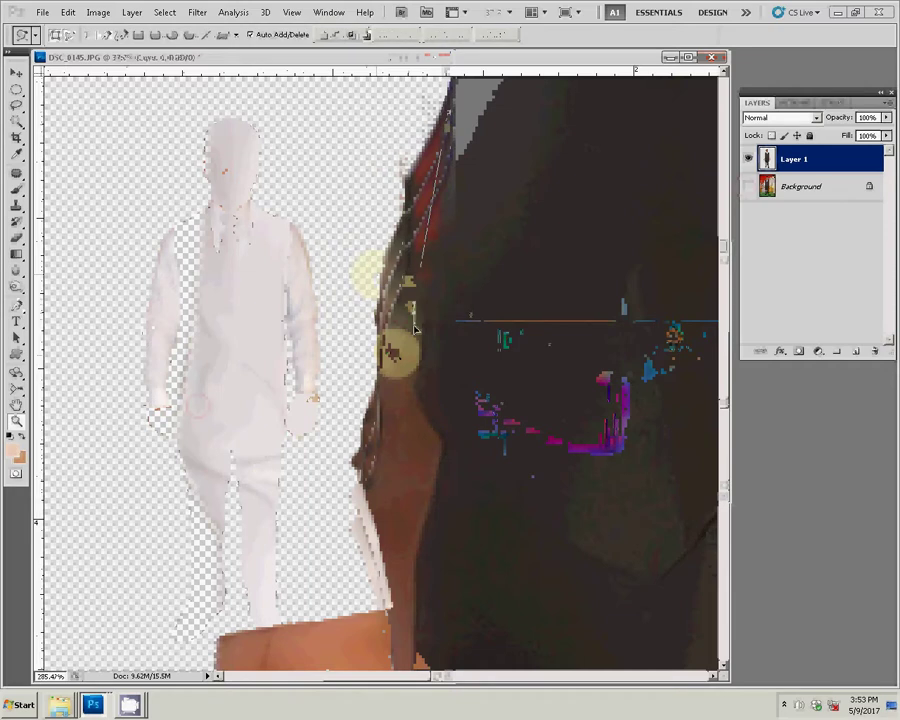
left_click(438, 375)
left_click(425, 447)
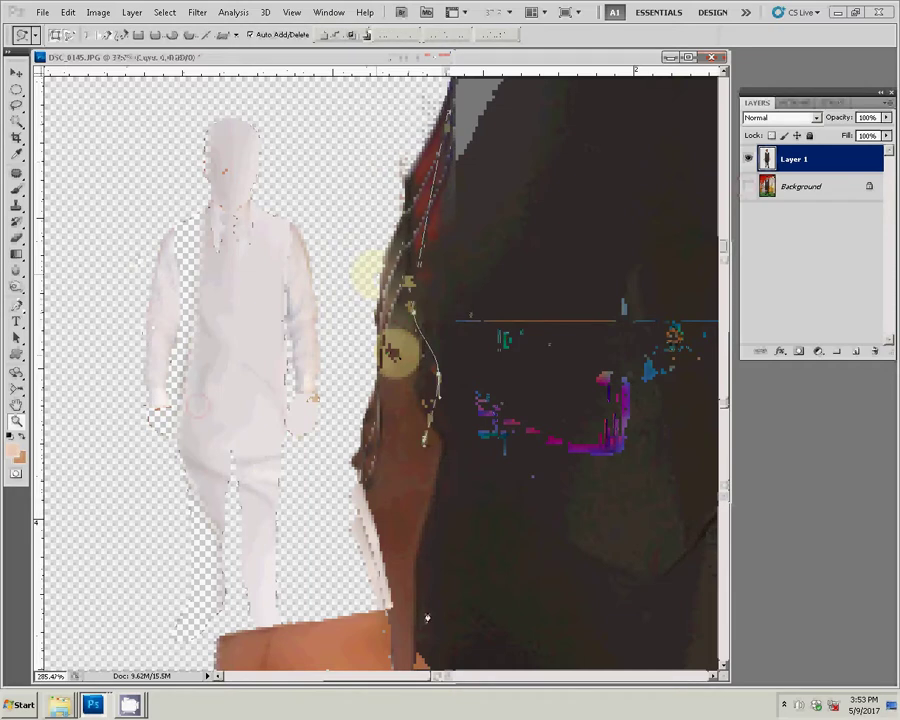
left_click(415, 618)
left_click(378, 577)
left_click(350, 480)
left_click(356, 440)
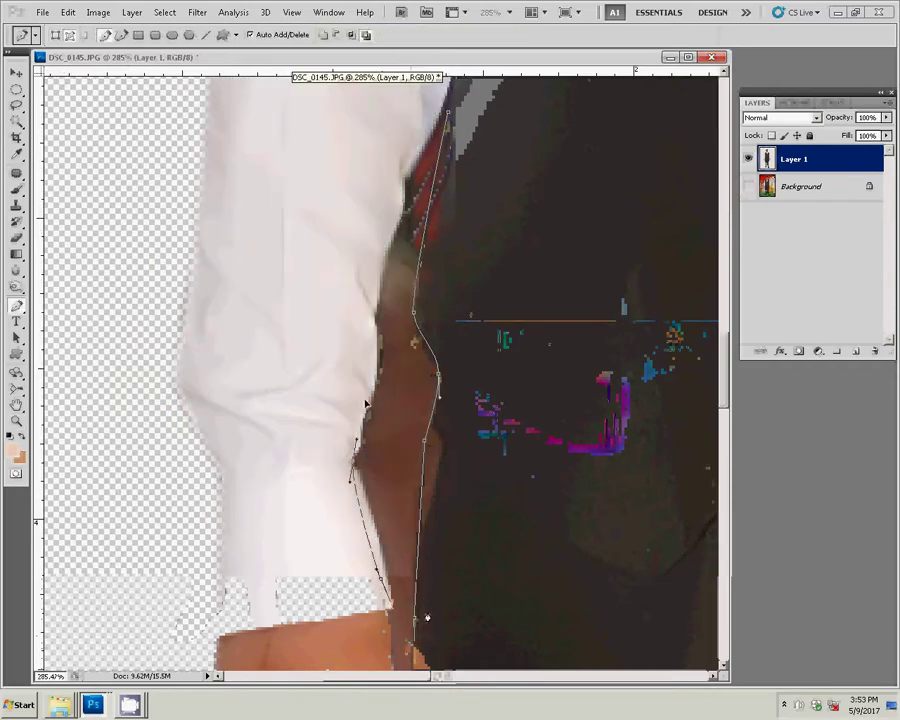
left_click_drag(378, 316, 388, 253)
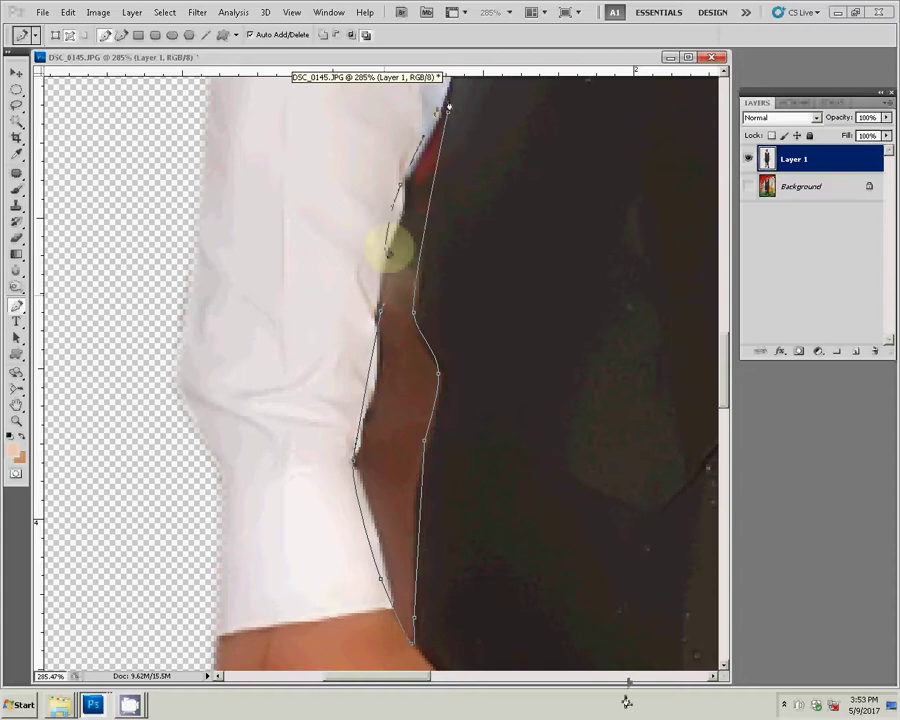
left_click(400, 183)
left_click(447, 102)
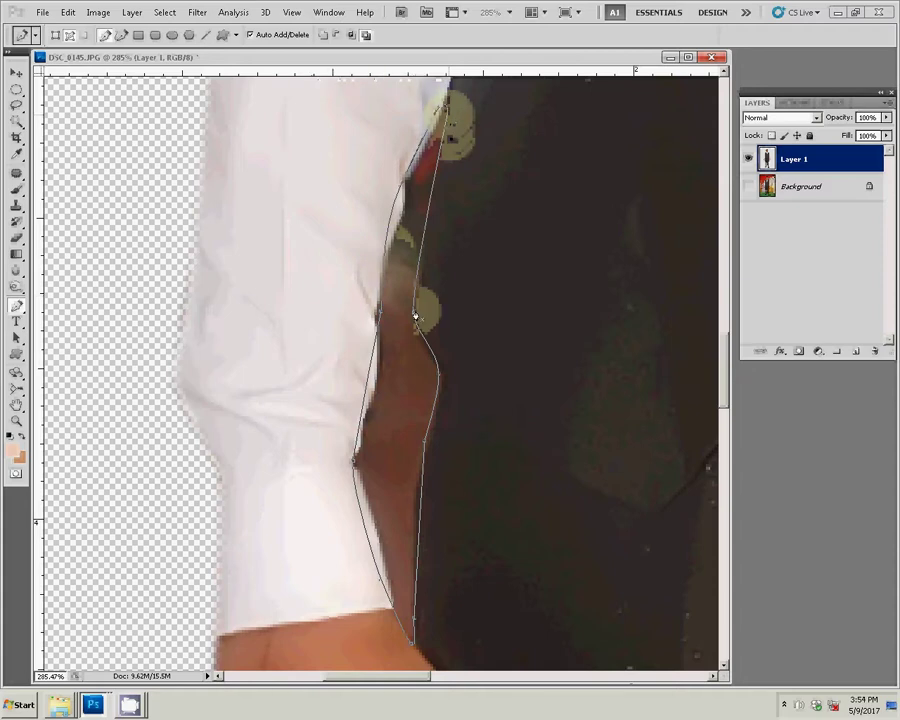
key("ctrl+Return")
- Feather and delete the selected strip, deselect, and fit the groom on screen
key("m")
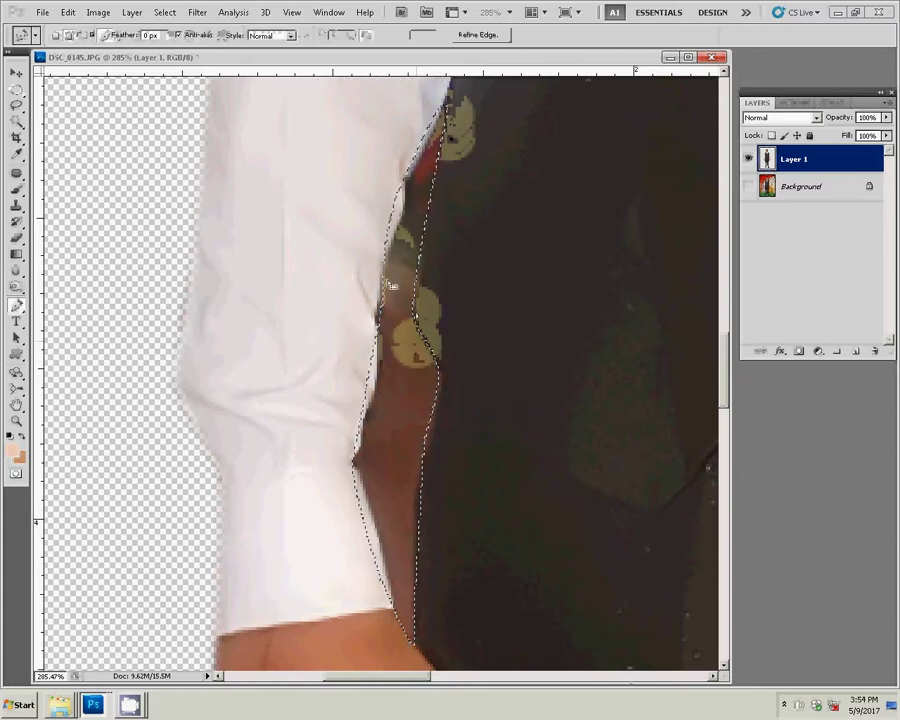
right_click(393, 280)
left_click(418, 312)
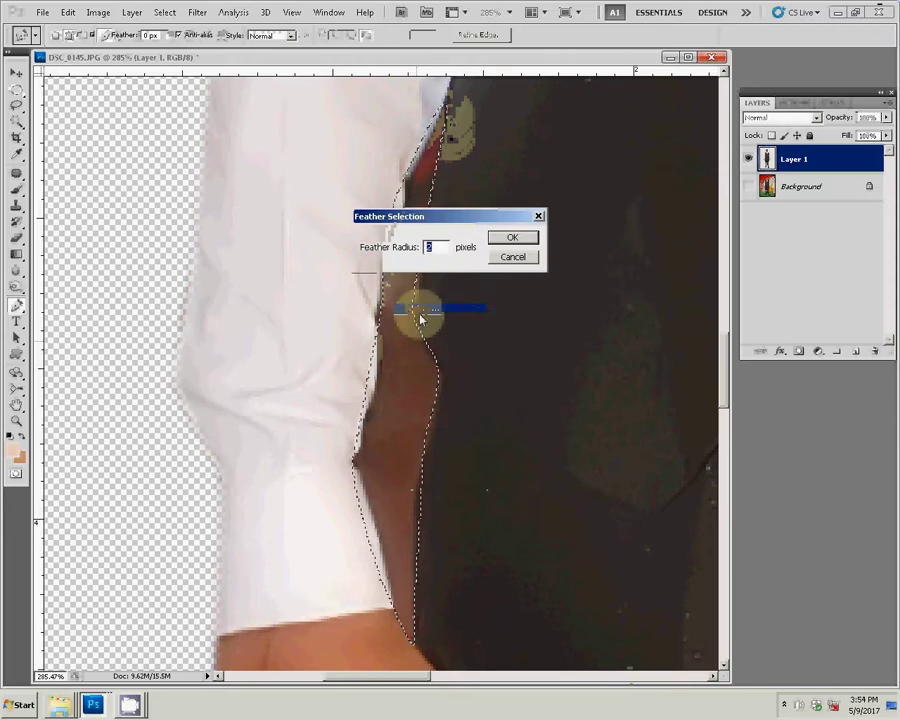
left_click(514, 241)
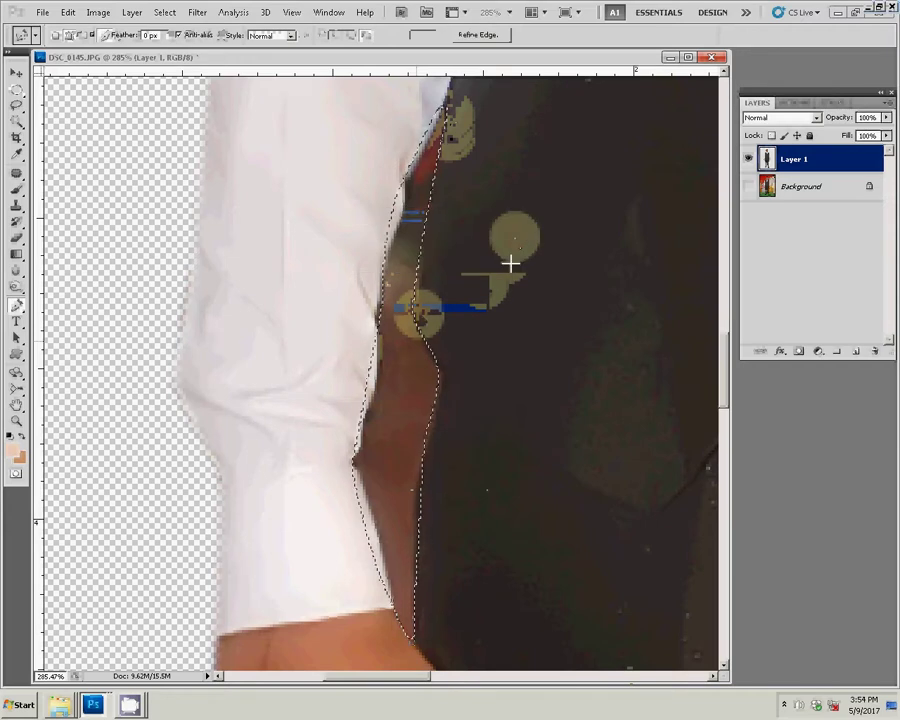
key("Delete")
key("ctrl+d")
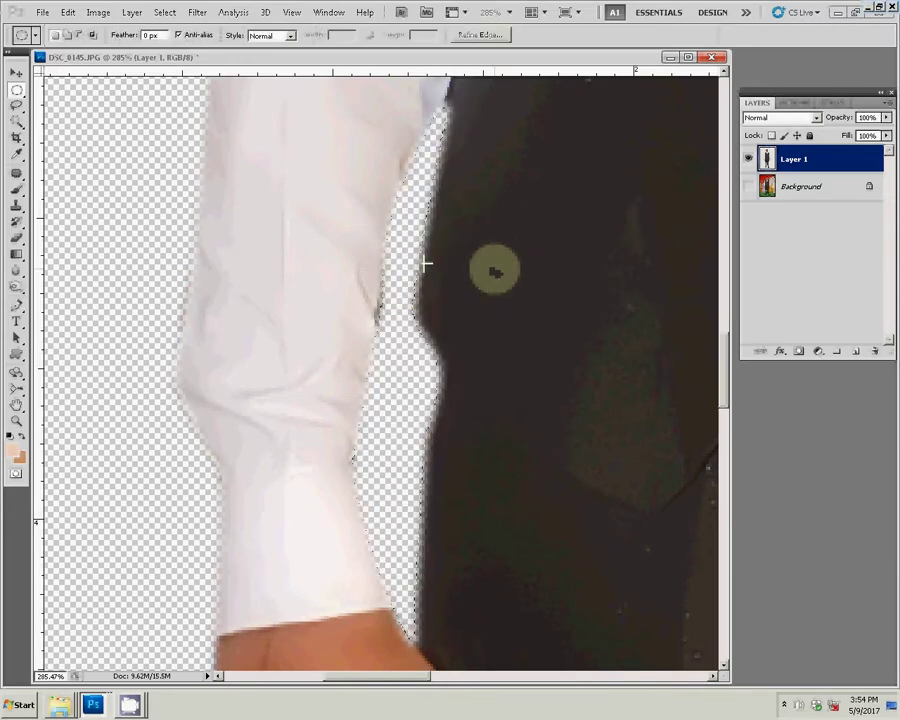
key("z")
right_click(432, 254)
left_click(444, 262)
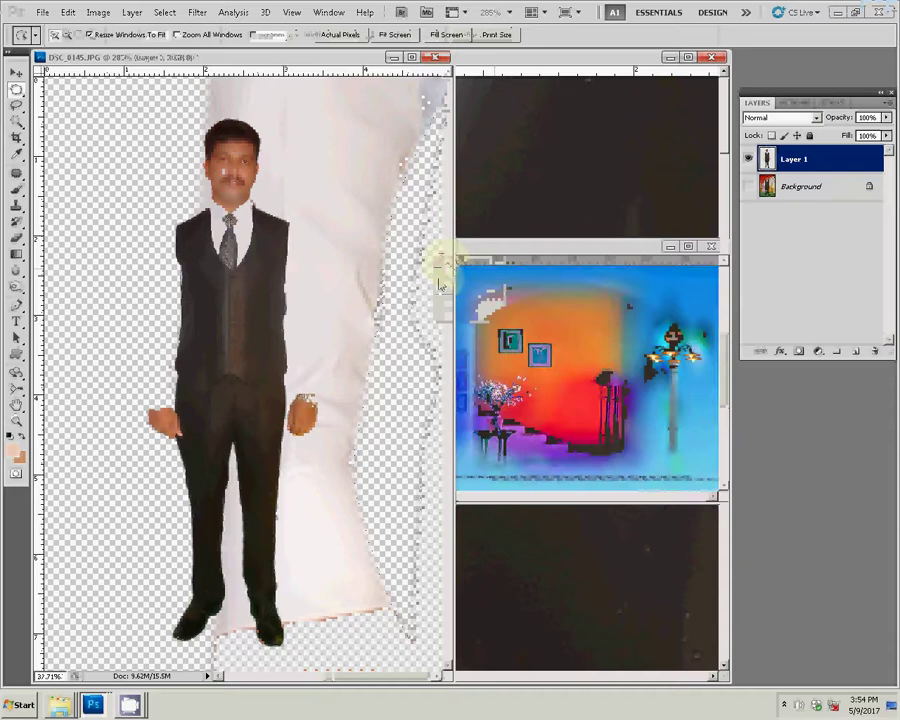
- Drag the cut-out groom into 12.PSD as Layer 12 and scale him to 152.91%
key("v")
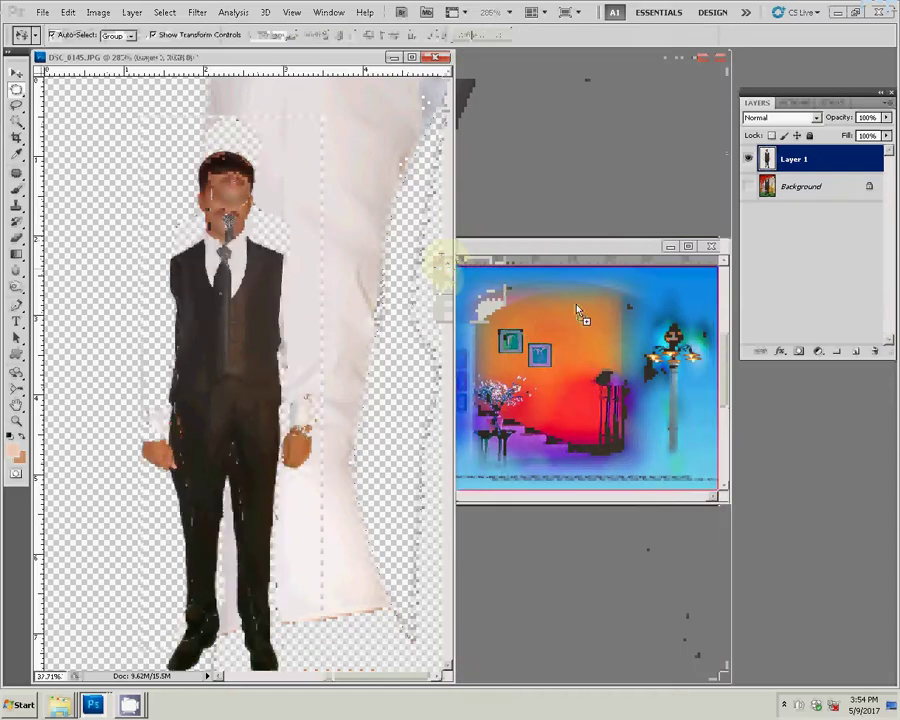
mouse_move(240, 262)
left_mouse_down()
mouse_move(578, 310)
mouse_move(317, 352)
mouse_move(358, 285)
left_mouse_up()
key("ctrl+t")
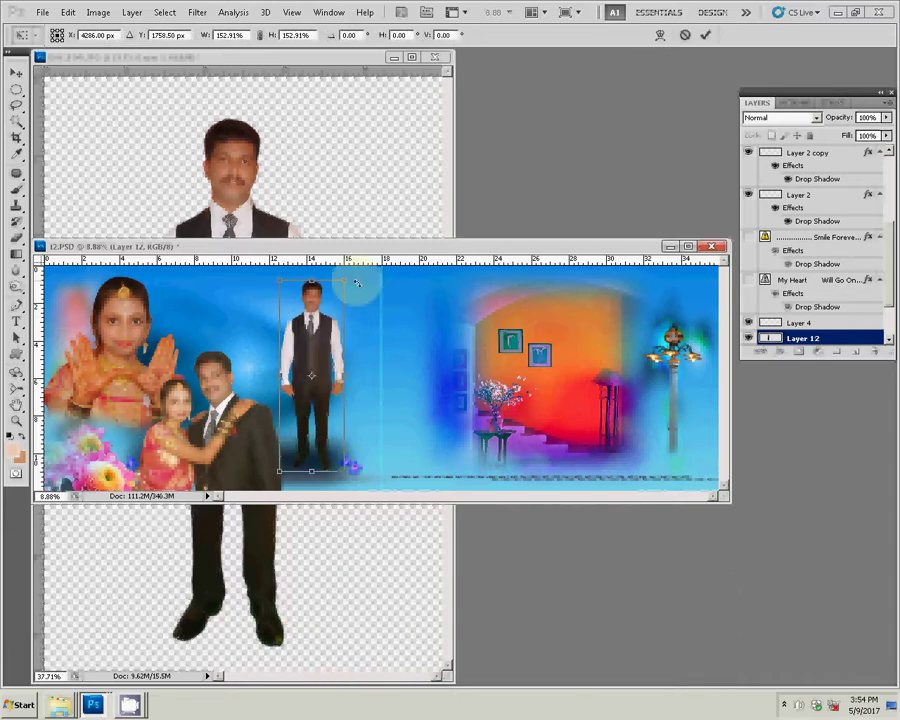
key("Return")
left_click(350, 157)
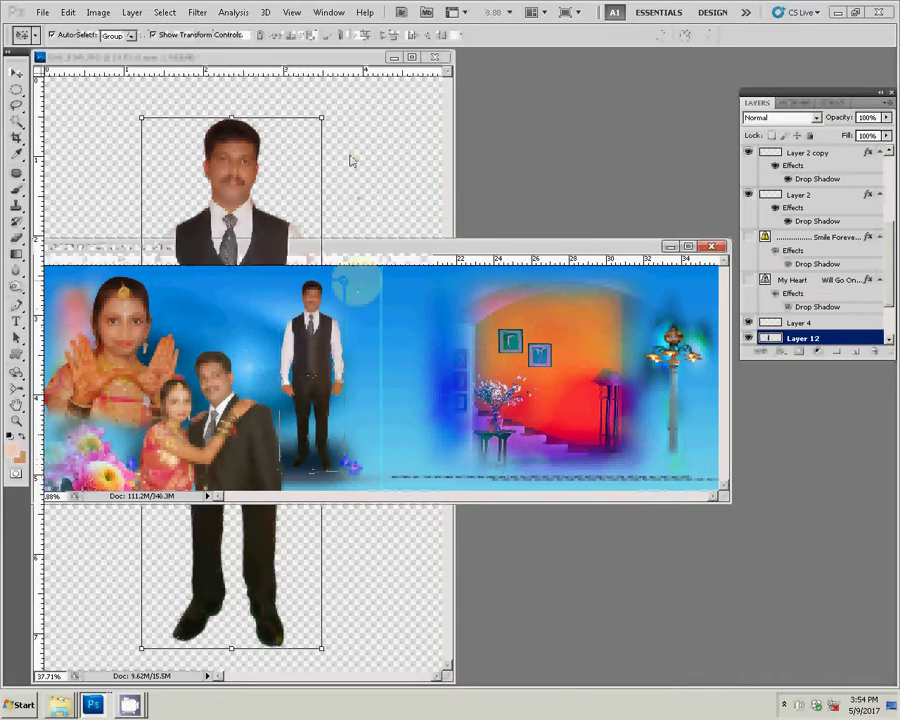
- Save the groom cut-out as DSC_0145.psd in the psd folder, close it, and return to Explorer
left_click(321, 186)
key("ctrl+shift+s")
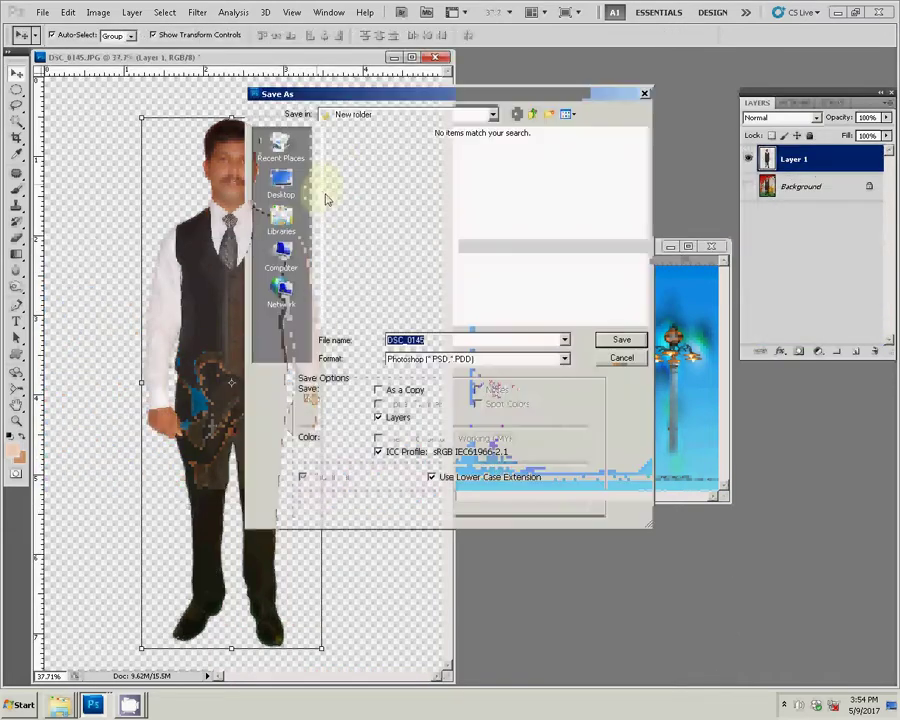
left_click(532, 114)
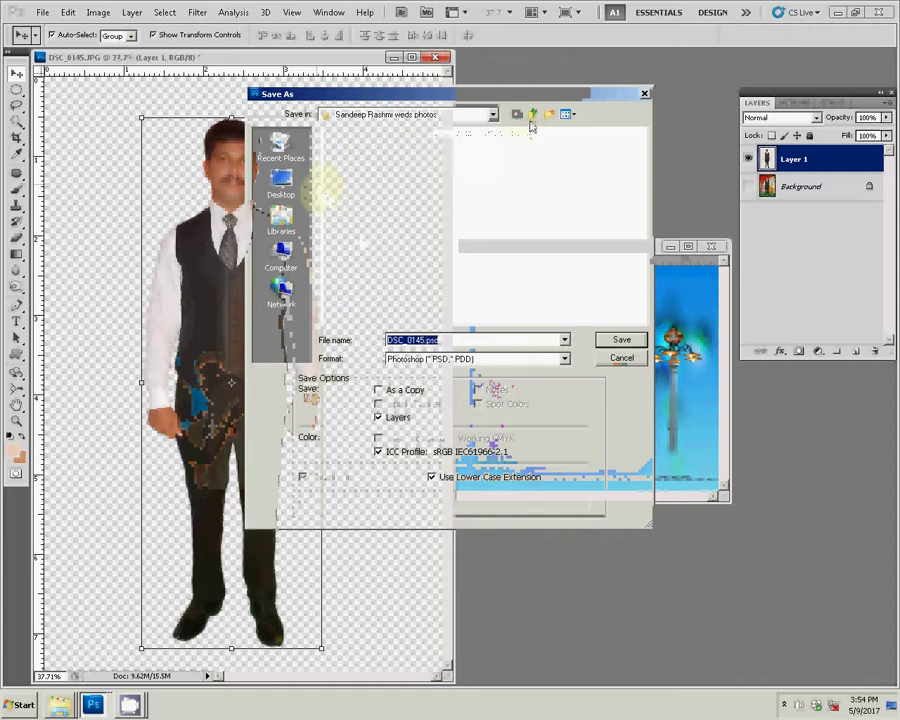
double_click(489, 183)
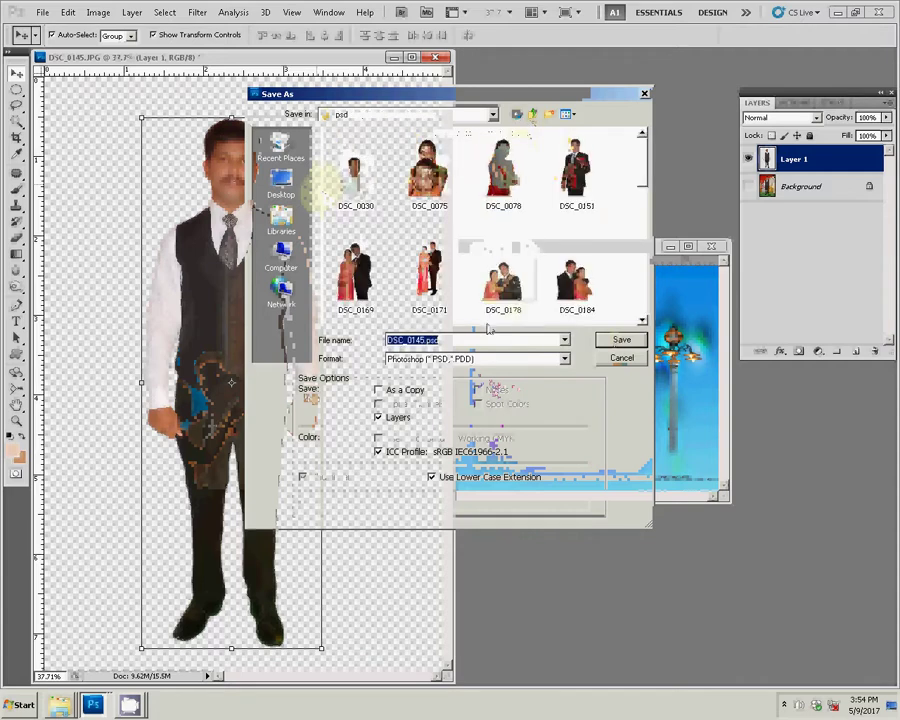
left_click(621, 340)
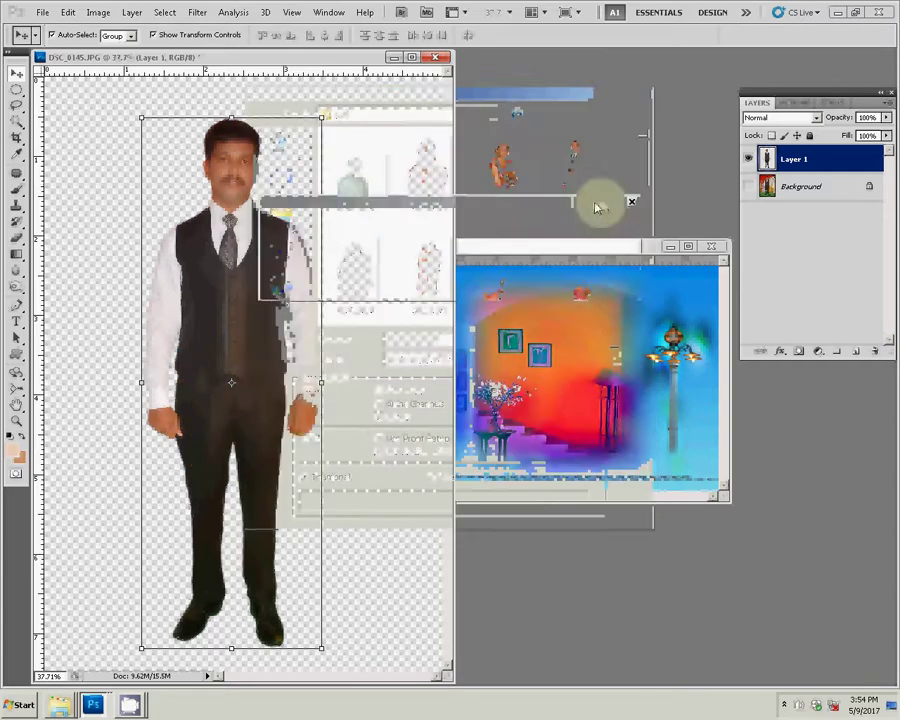
left_click(610, 225)
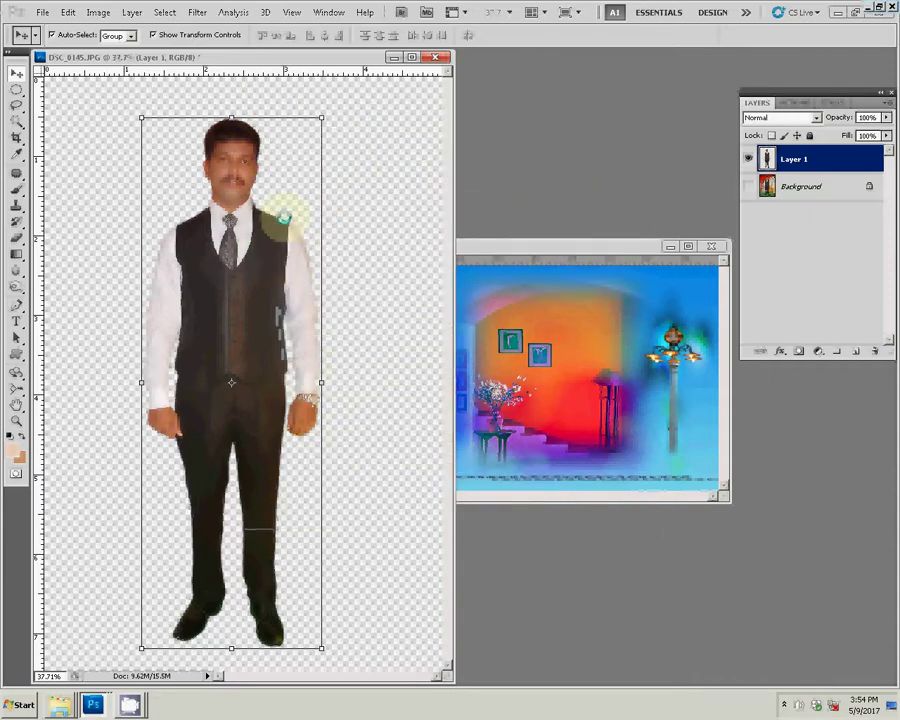
left_click(432, 58)
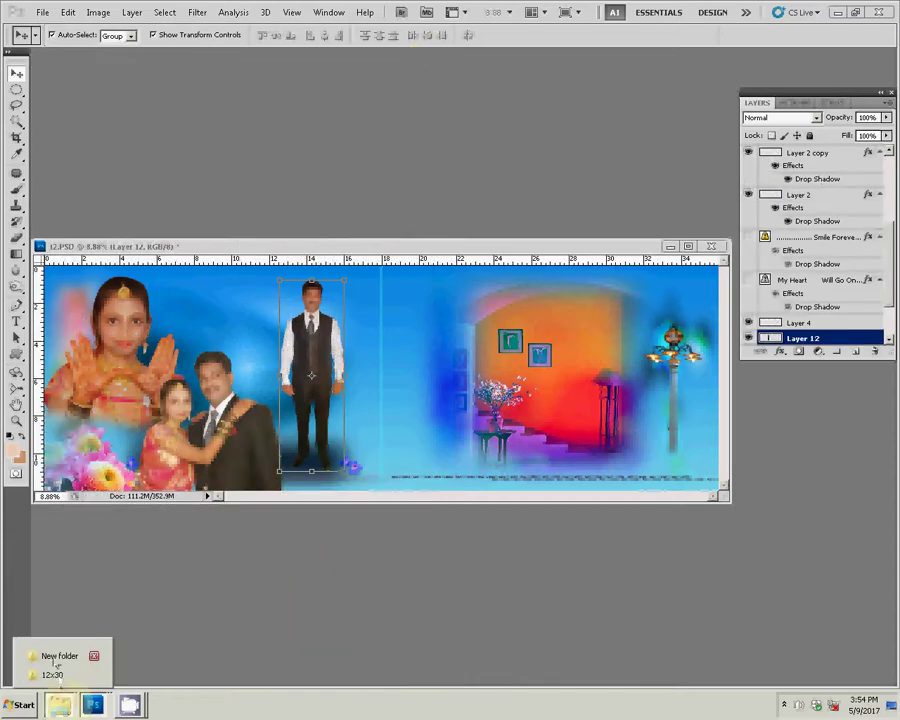
left_click(42, 652)
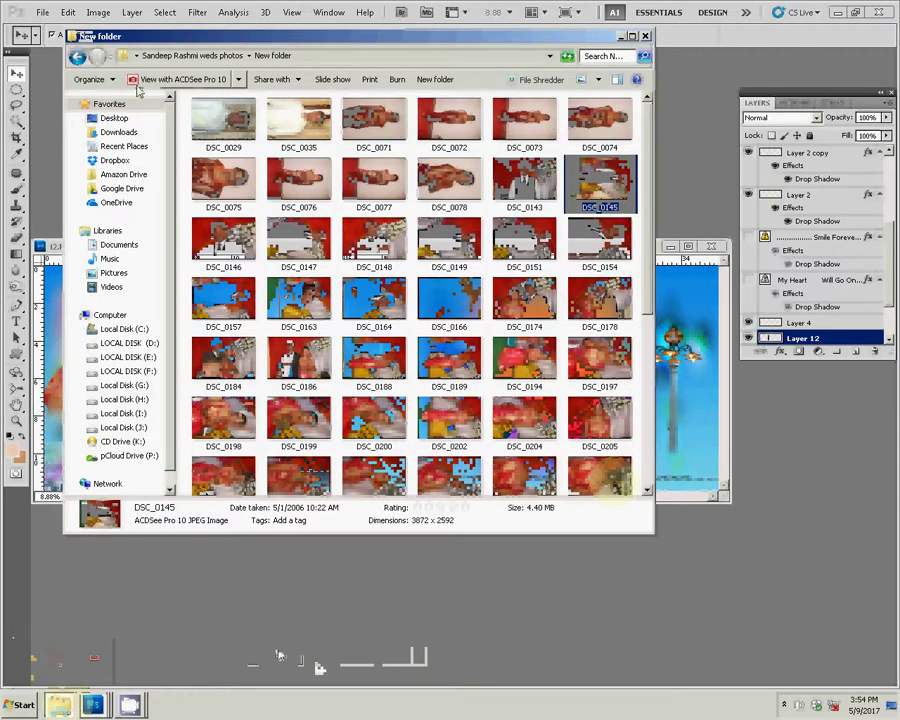
- Open the DSC_0171 couple cut-out from the psd folder in Photoshop
left_click(77, 63)
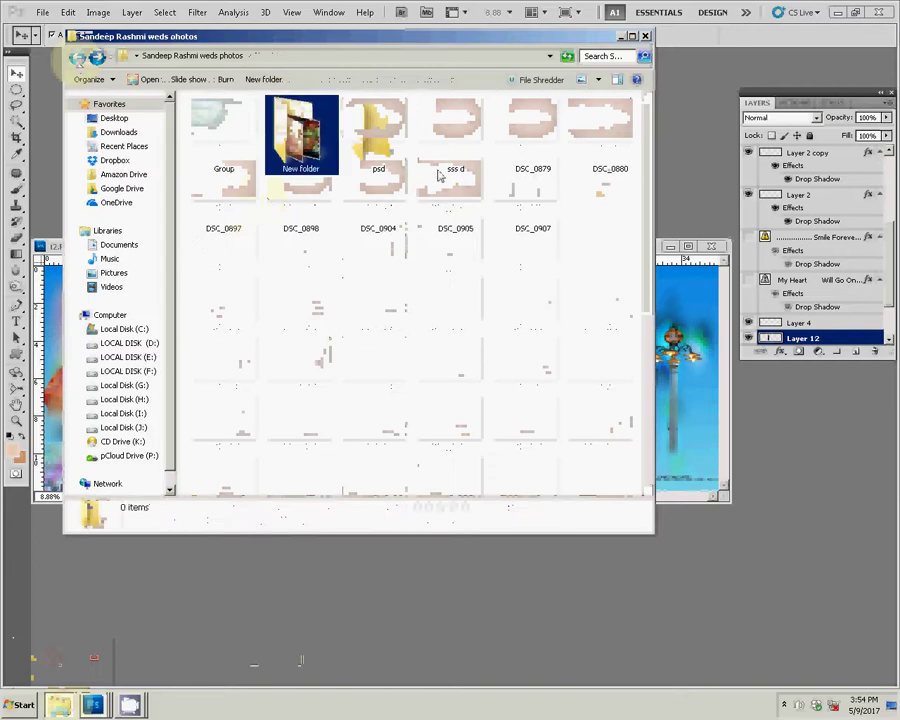
left_click(390, 152)
double_click(390, 152)
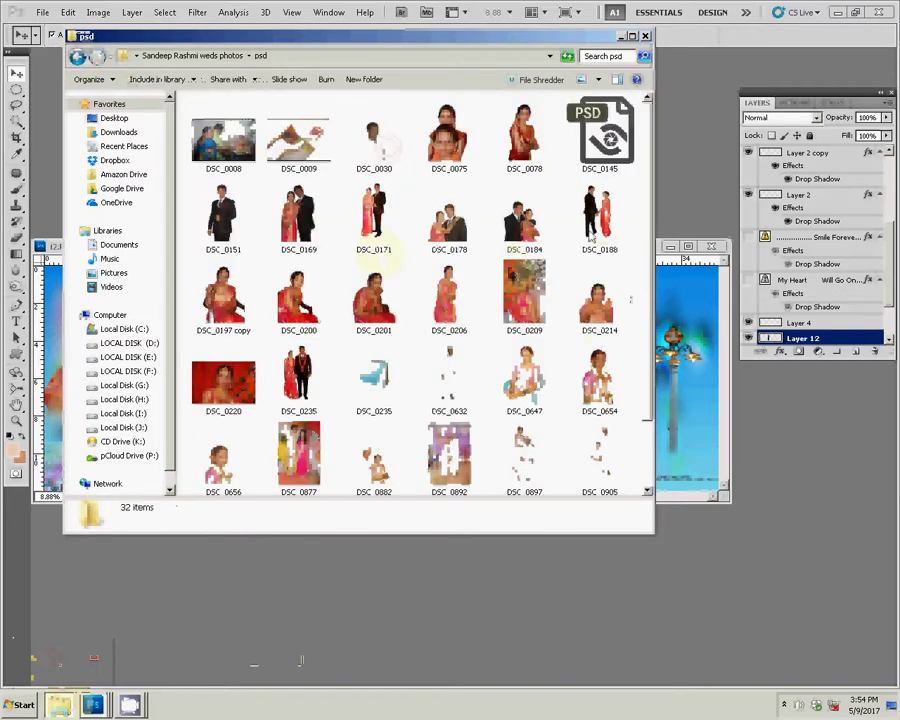
left_click(395, 240)
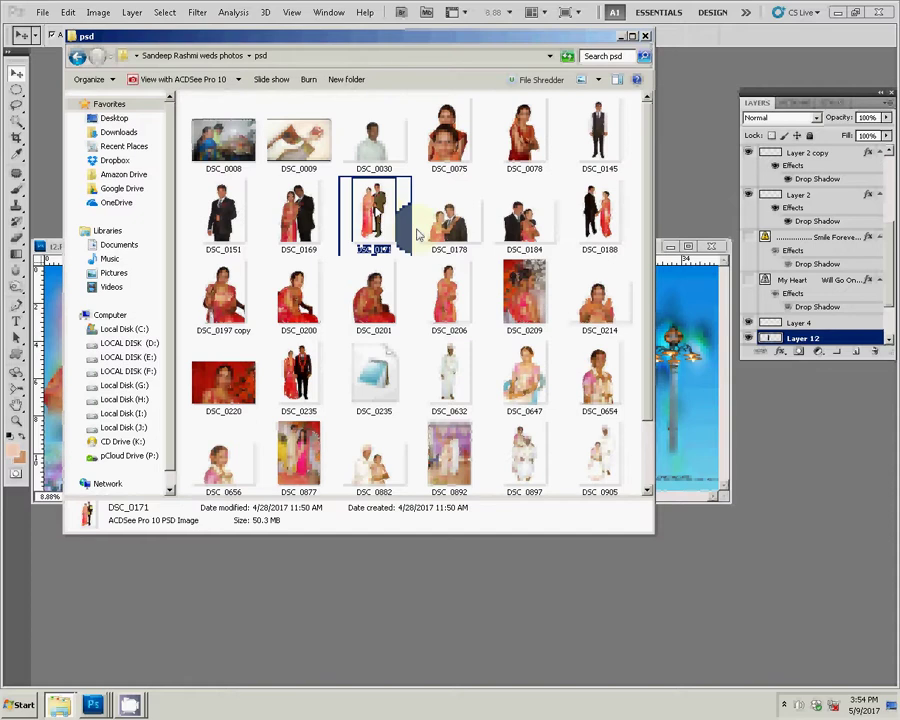
left_click(768, 524)
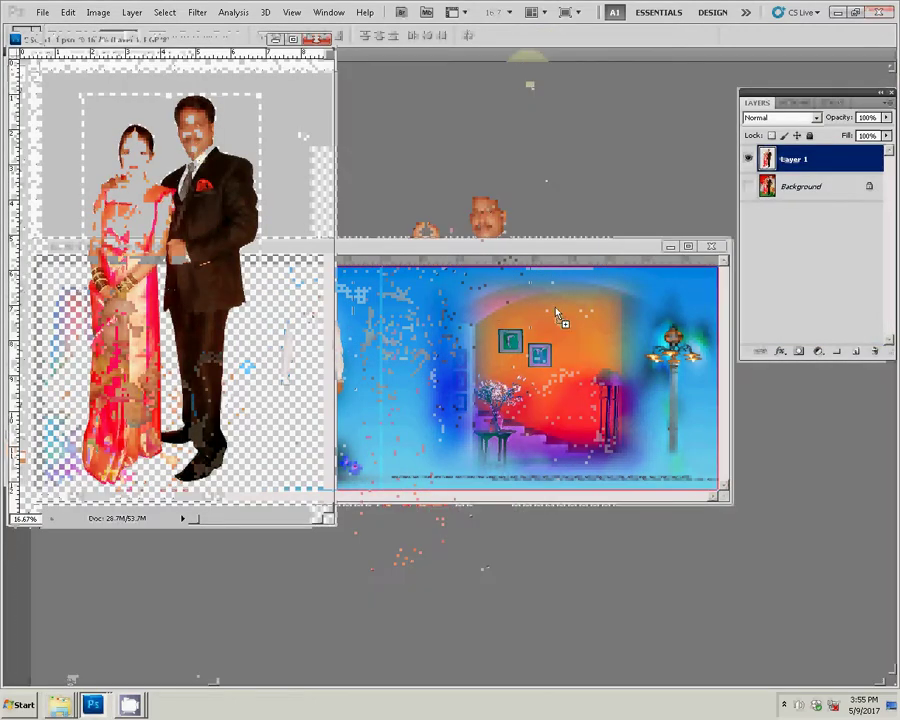
- Copy the DSC_0171 couple onto the right page, shrink it, and move it left beside the blue frames
left_click_drag(557, 314, 575, 375)
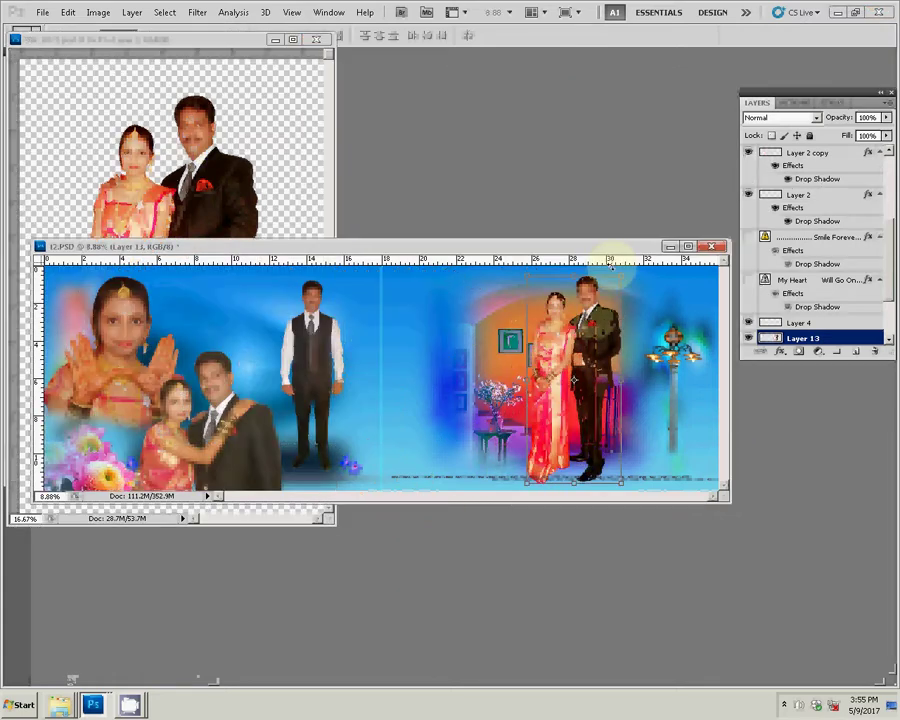
left_click_drag(619, 273, 607, 292)
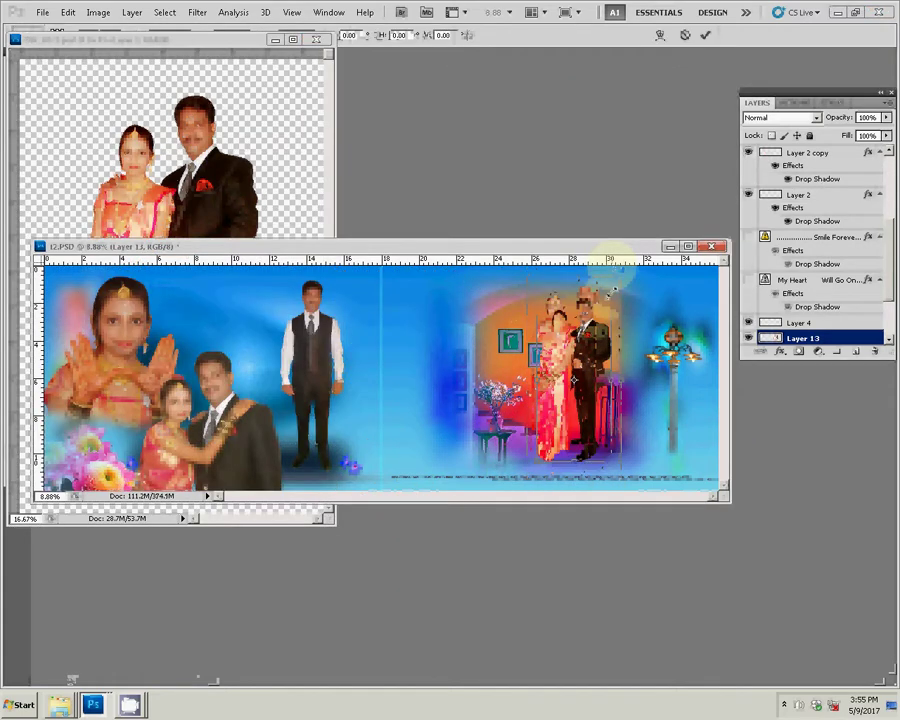
key("Return")
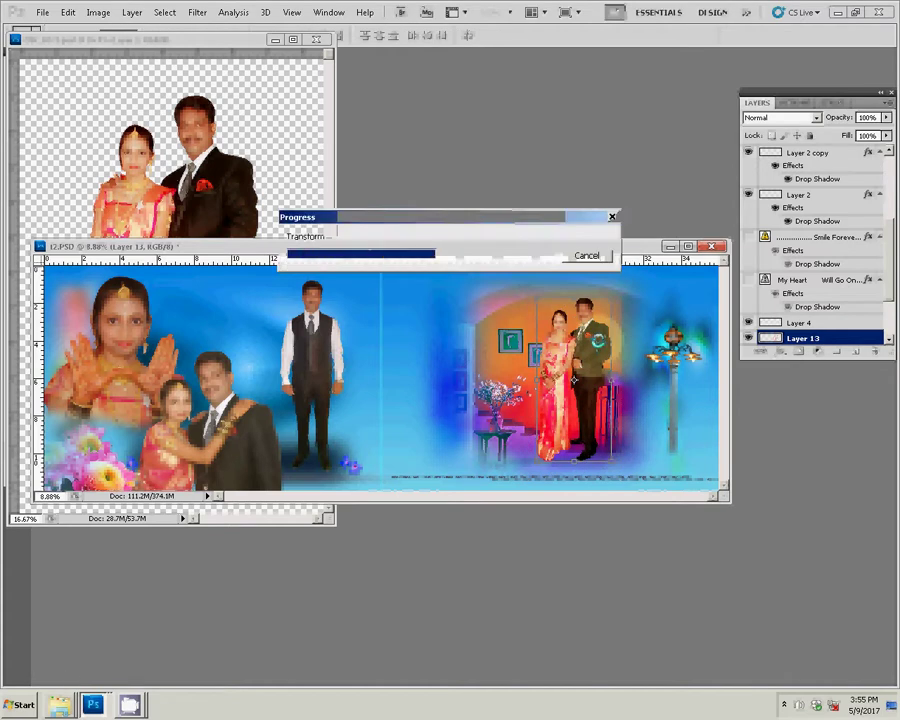
left_click_drag(598, 343, 593, 352)
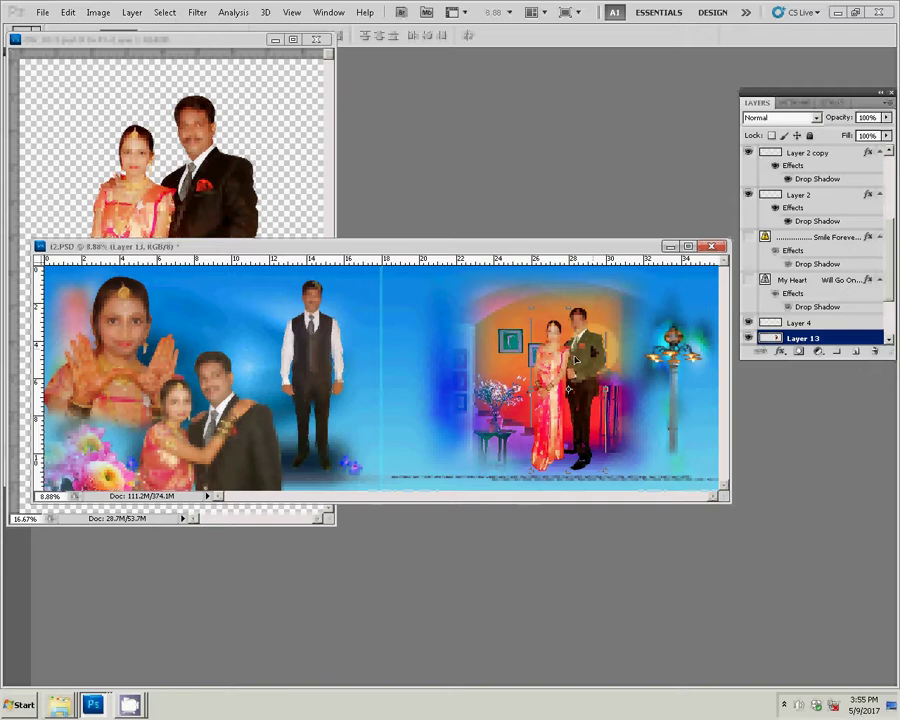
left_click_drag(578, 354, 470, 356)
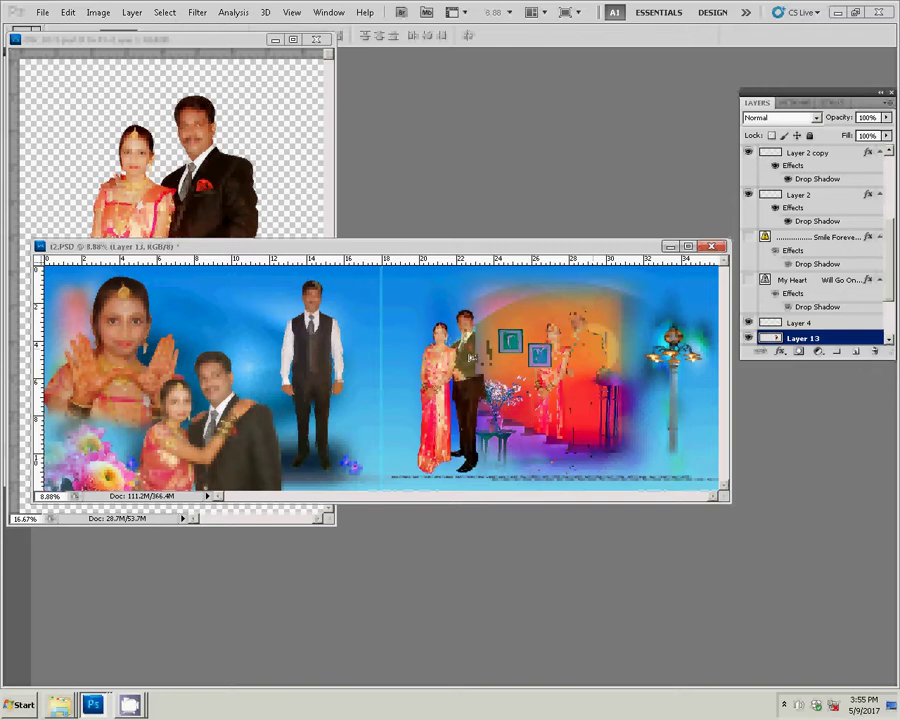
- Switch between the DSC_0171 and album documents, then show the open Explorer folders
left_click(282, 42)
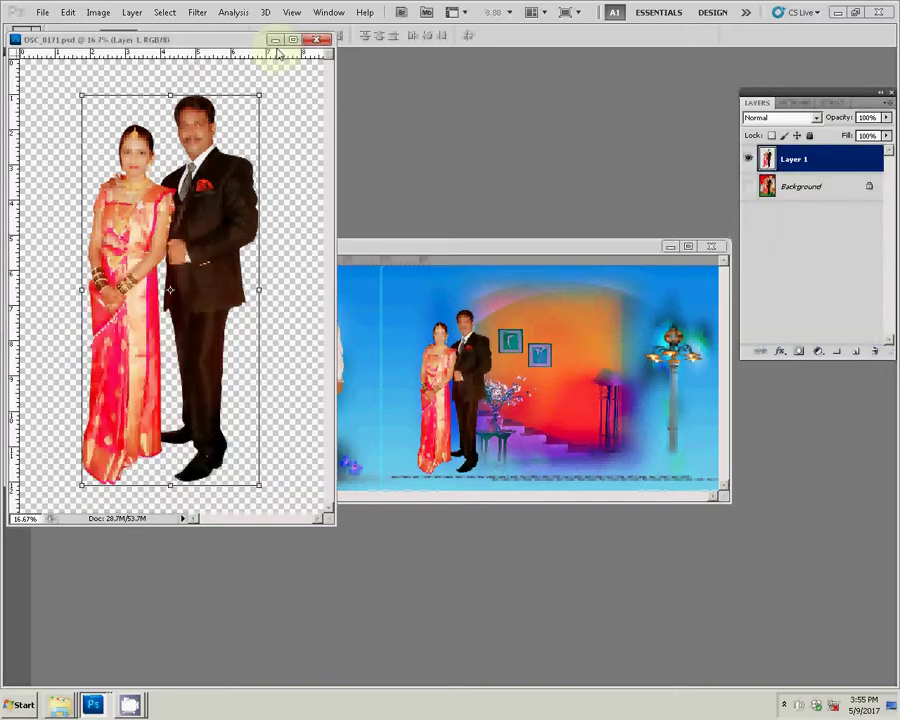
left_click(420, 246)
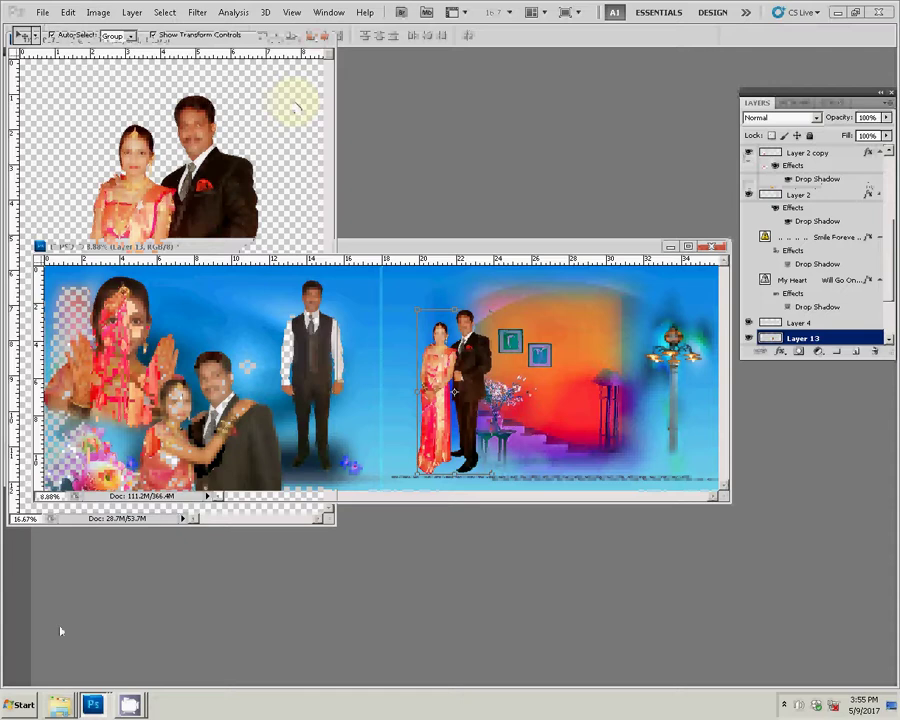
left_click(60, 708)
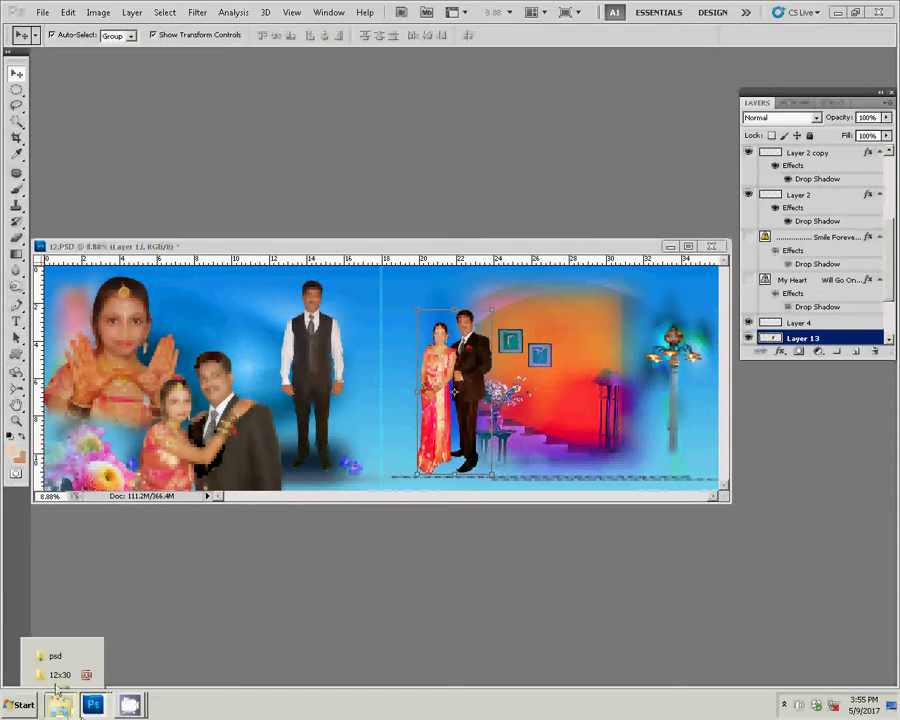
- Select the DSC_0184 couple photo in the psd folder and bring its Photoshop document forward
left_click(58, 668)
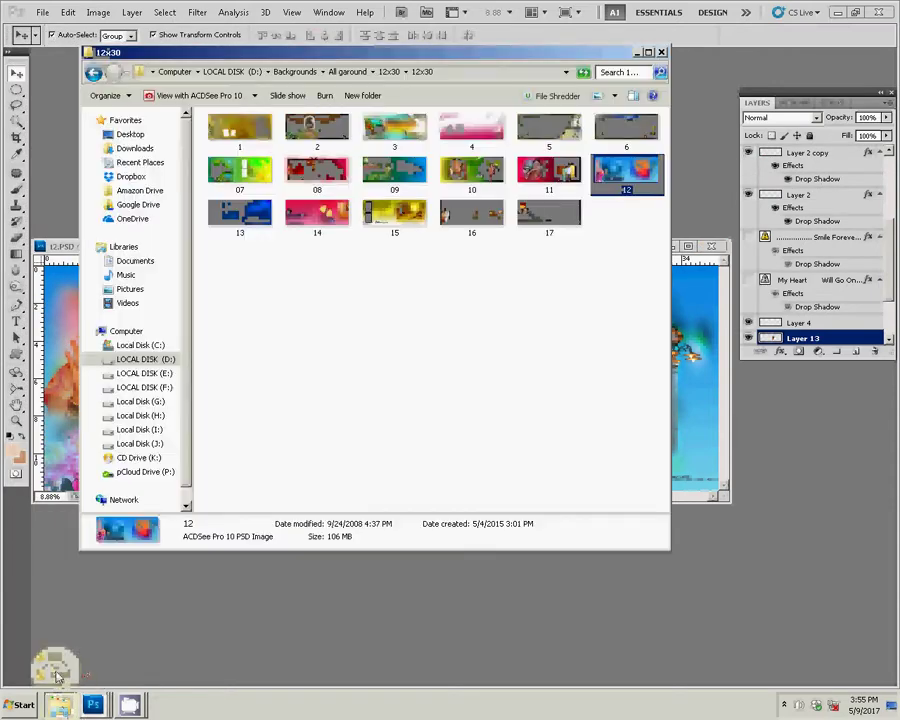
left_click(414, 400)
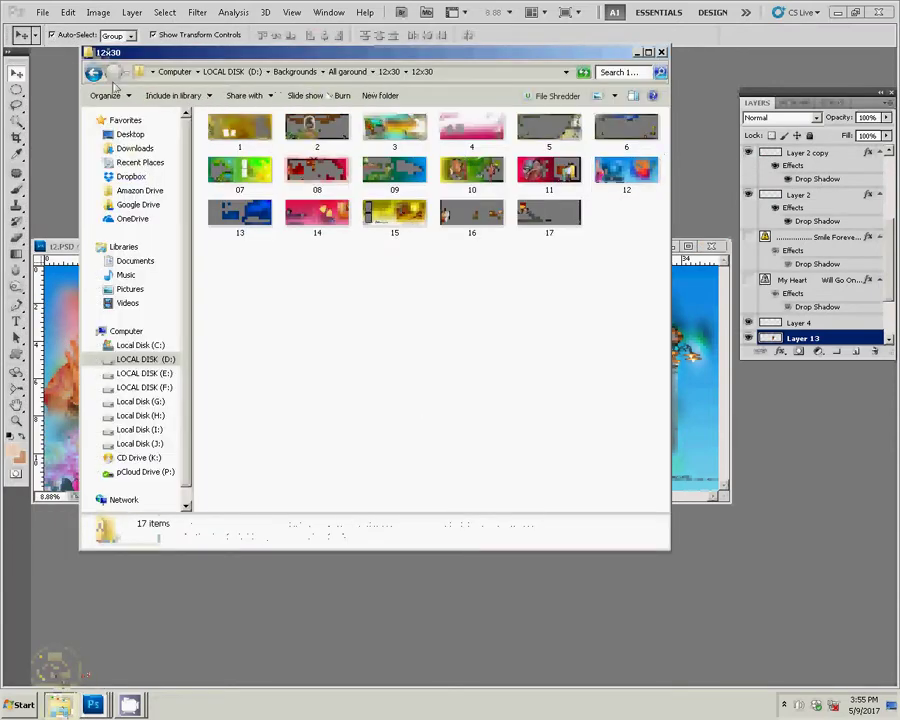
left_click(60, 708)
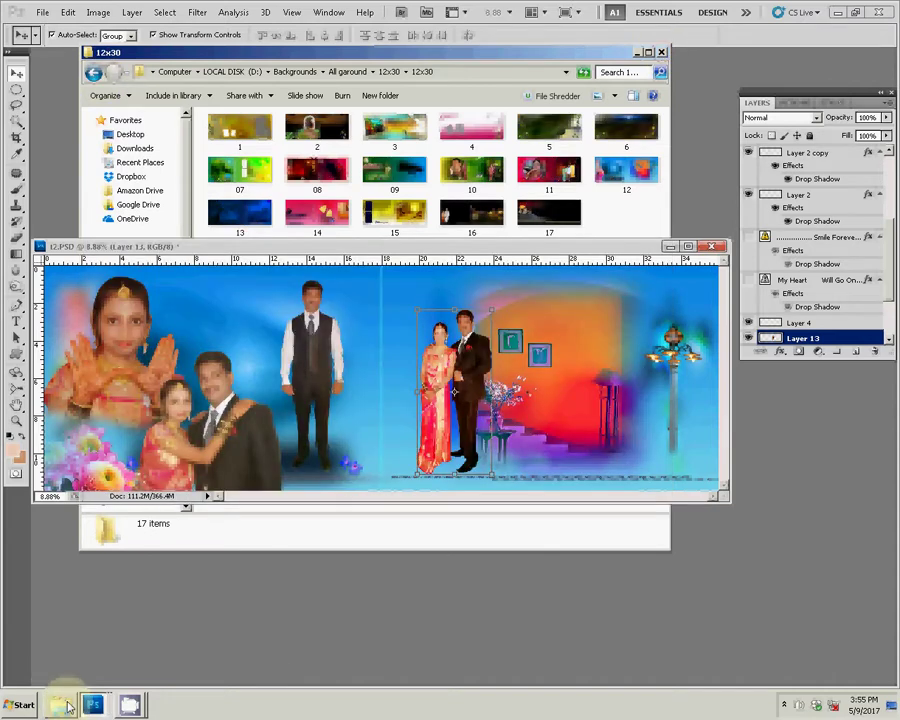
left_click(67, 665)
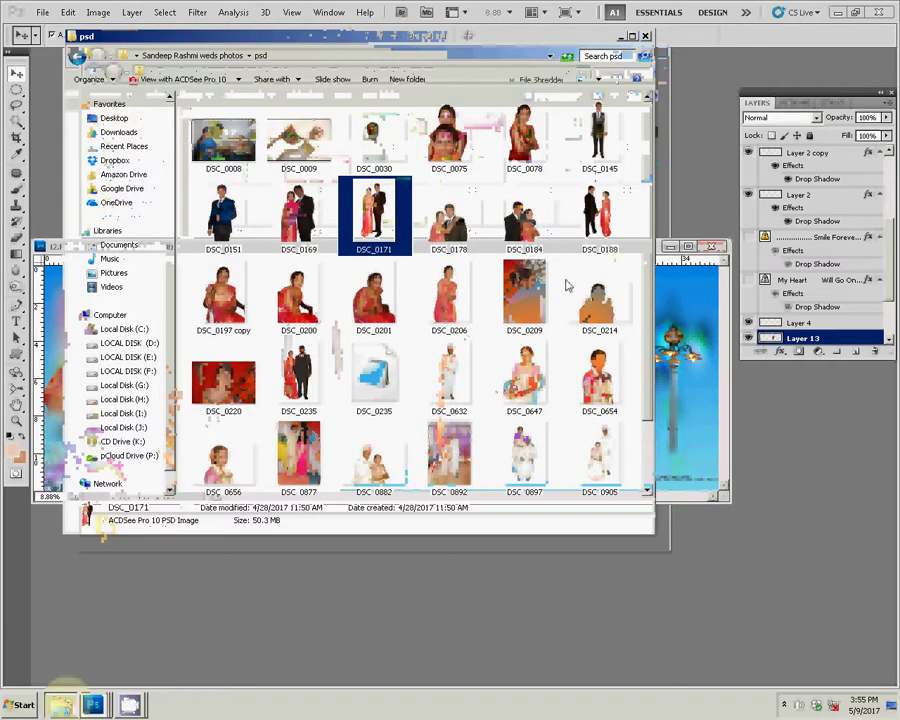
left_click(527, 228)
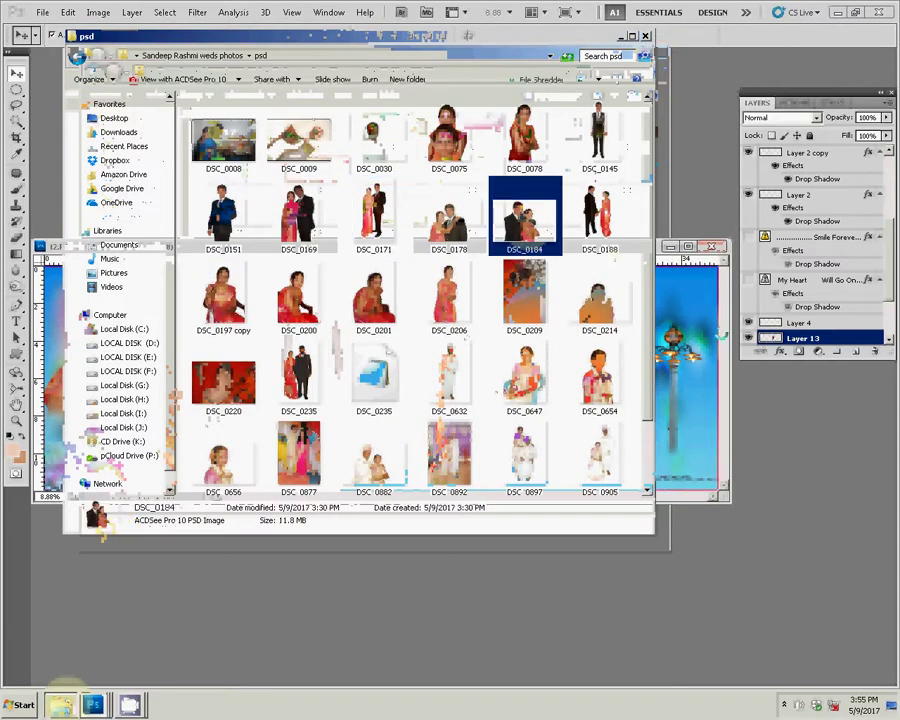
left_click(804, 505)
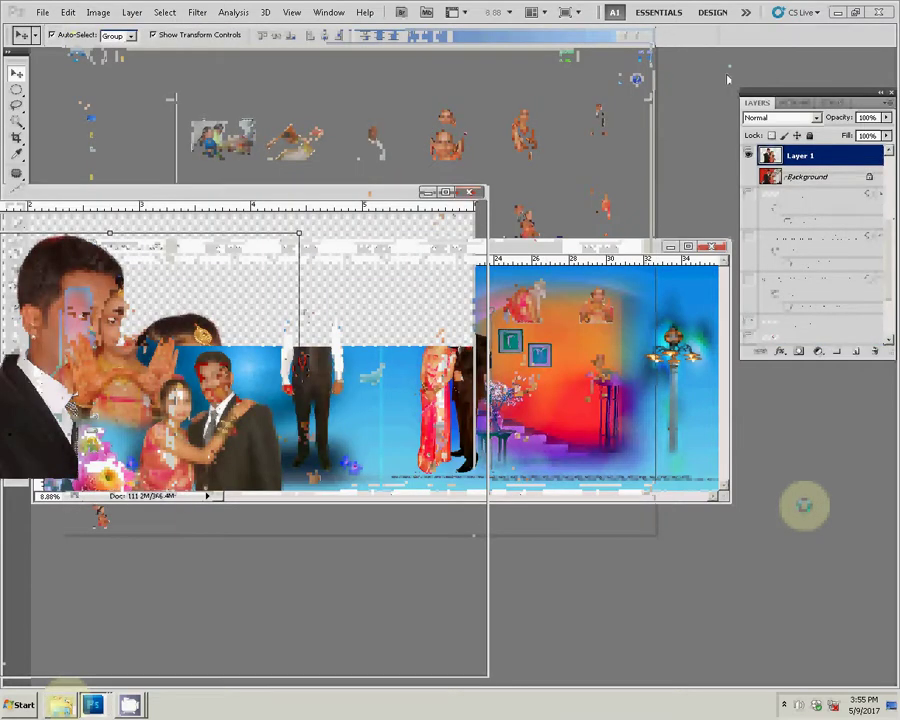
- Copy the DSC_0184 couple into the spread, flipped horizontally and enlarged to about 249%
left_click_drag(628, 357, 630, 360)
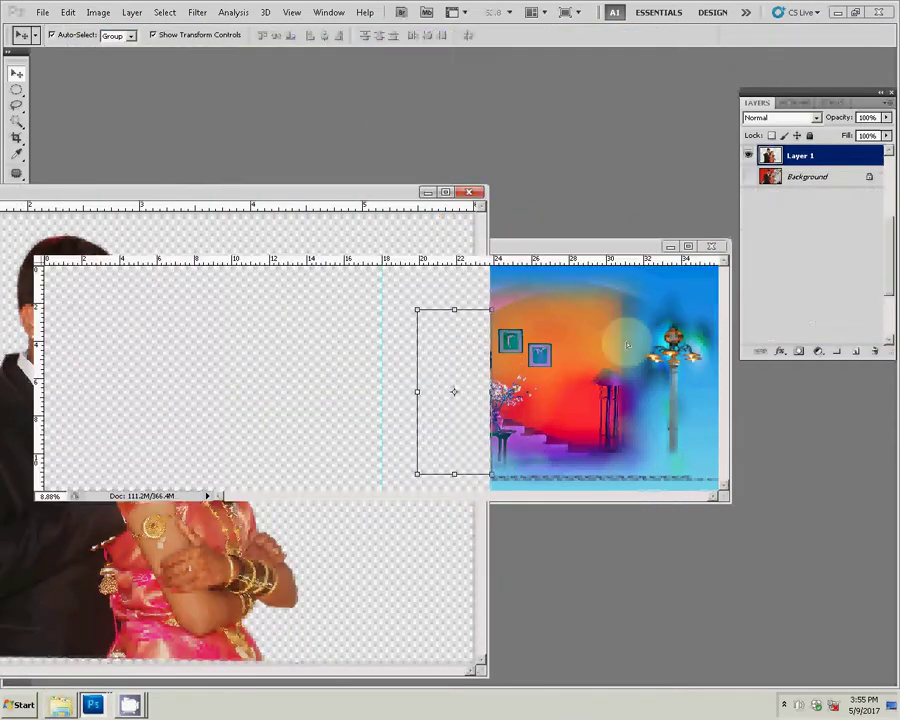
key("ctrl+t")
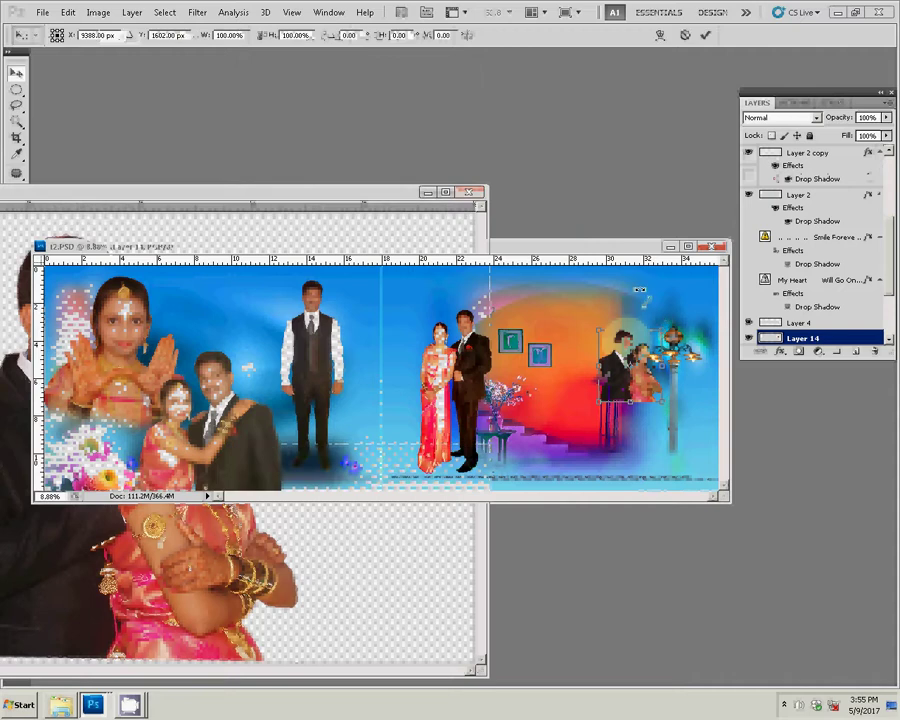
right_click(640, 290)
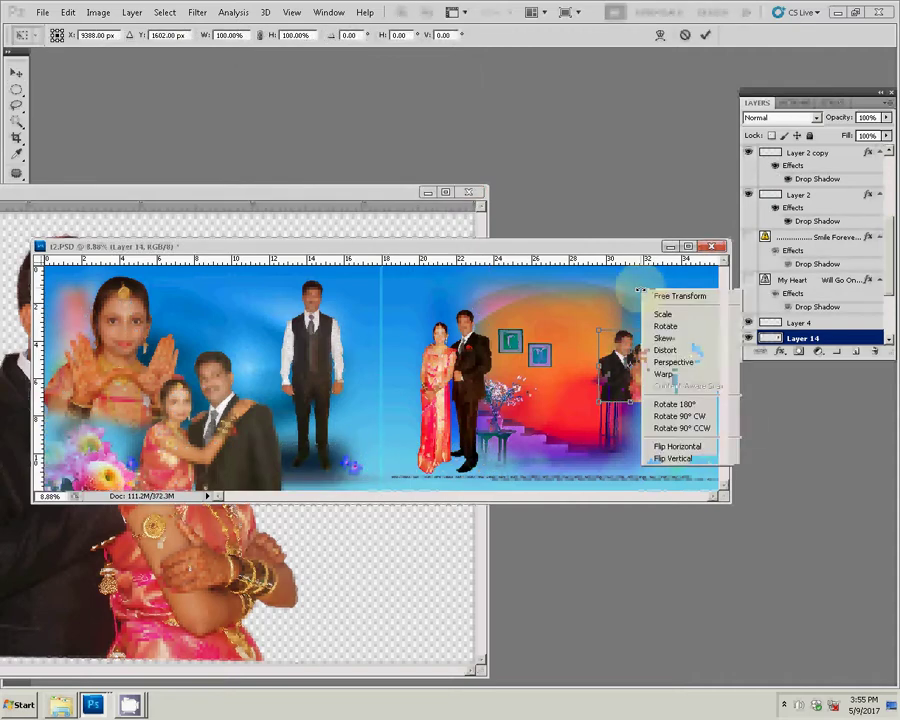
left_click(687, 447)
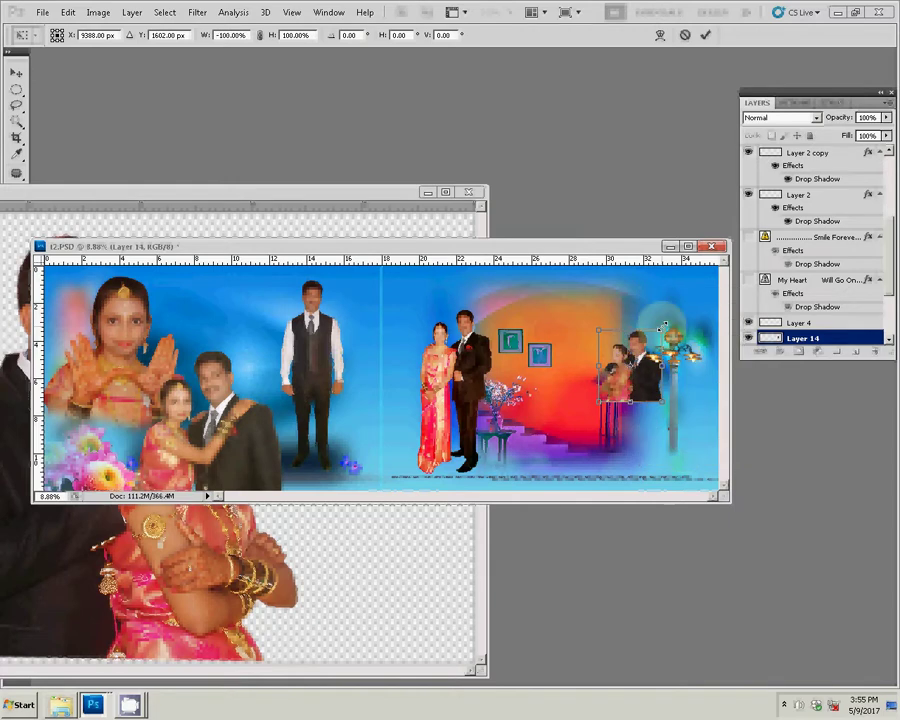
left_click_drag(684, 308, 706, 272)
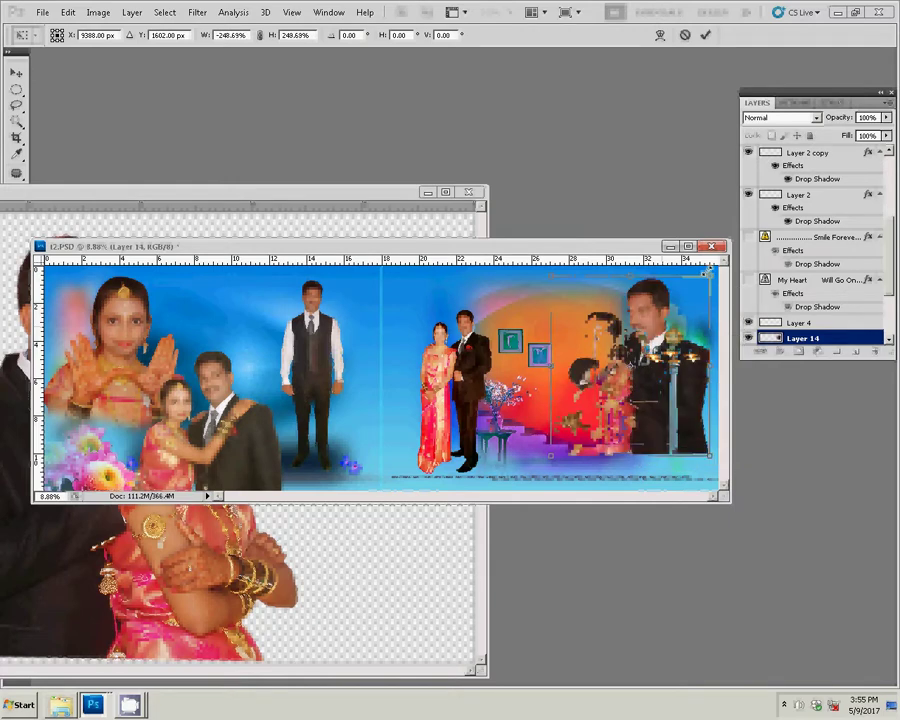
key("Return")
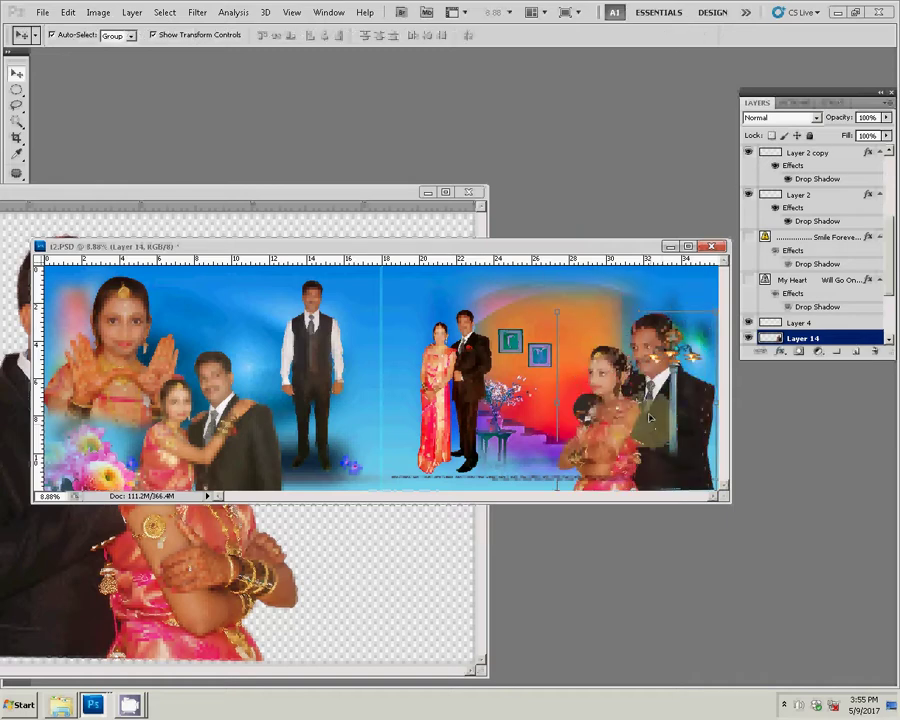
- Raise the close-up couple layer to the top, position it beside the lamp post, and open Save As
key("ctrl+bracketright")
key("ctrl+bracketright")
key("ctrl+bracketright")
key("ctrl+bracketright")
key("ctrl+bracketright")
key("ctrl+bracketright")
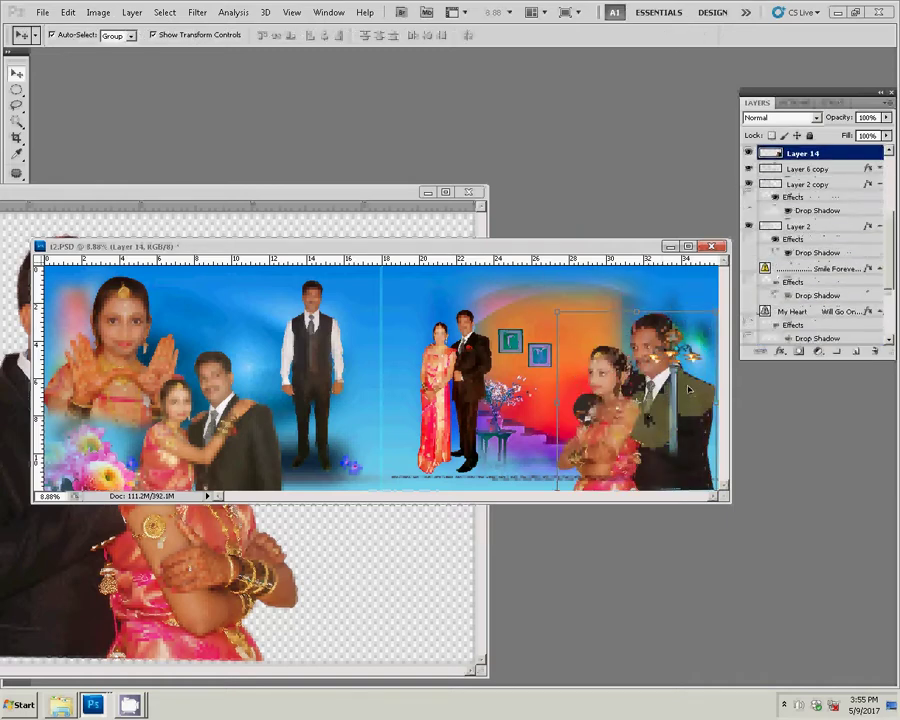
key("ctrl+bracketright")
key("ctrl+bracketright")
key("ctrl+bracketright")
key("ctrl+bracketright")
key("ctrl+bracketright")
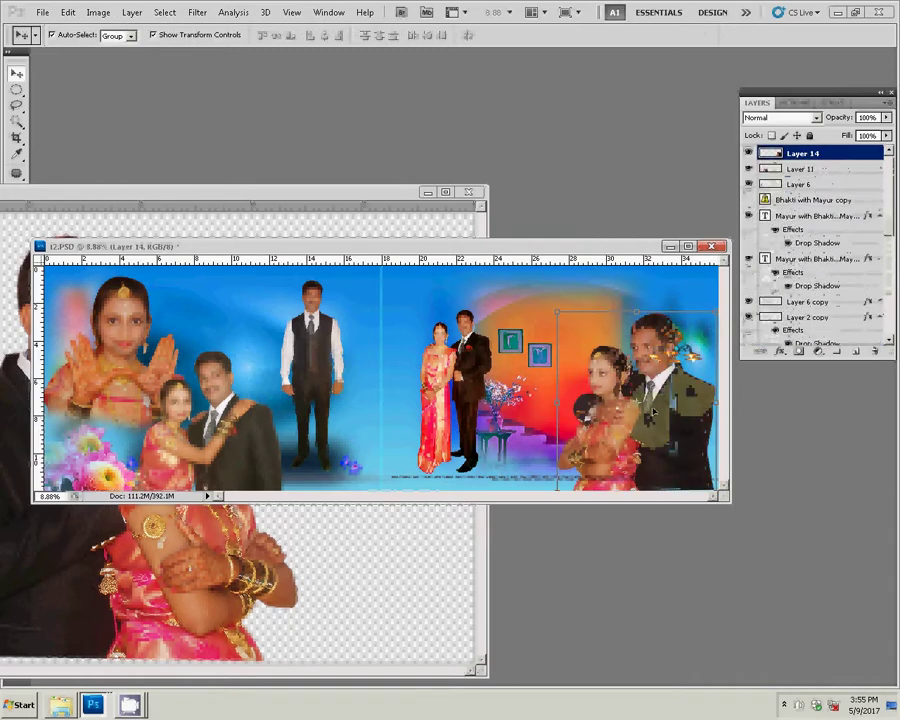
mouse_move(649, 411)
left_mouse_down()
mouse_move(596, 414)
mouse_move(611, 419)
left_mouse_up()
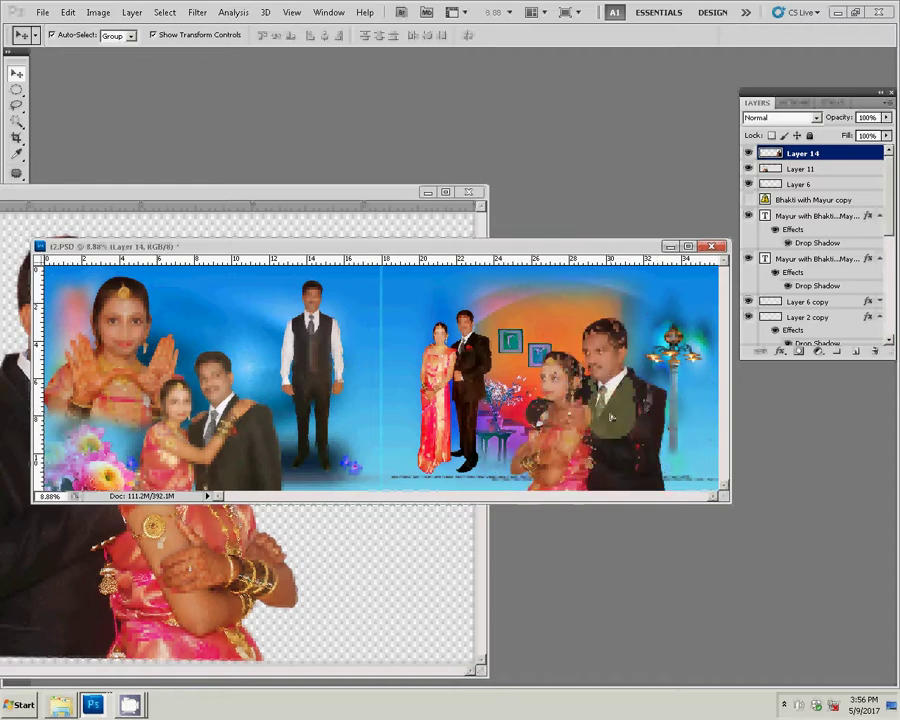
left_click_drag(611, 417, 625, 407)
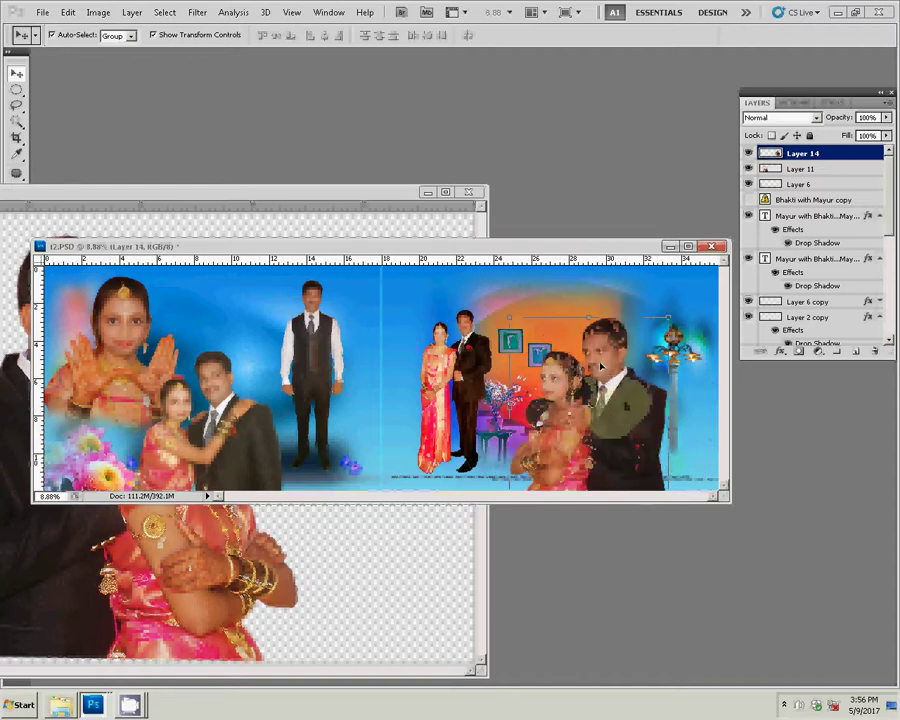
left_click(336, 360)
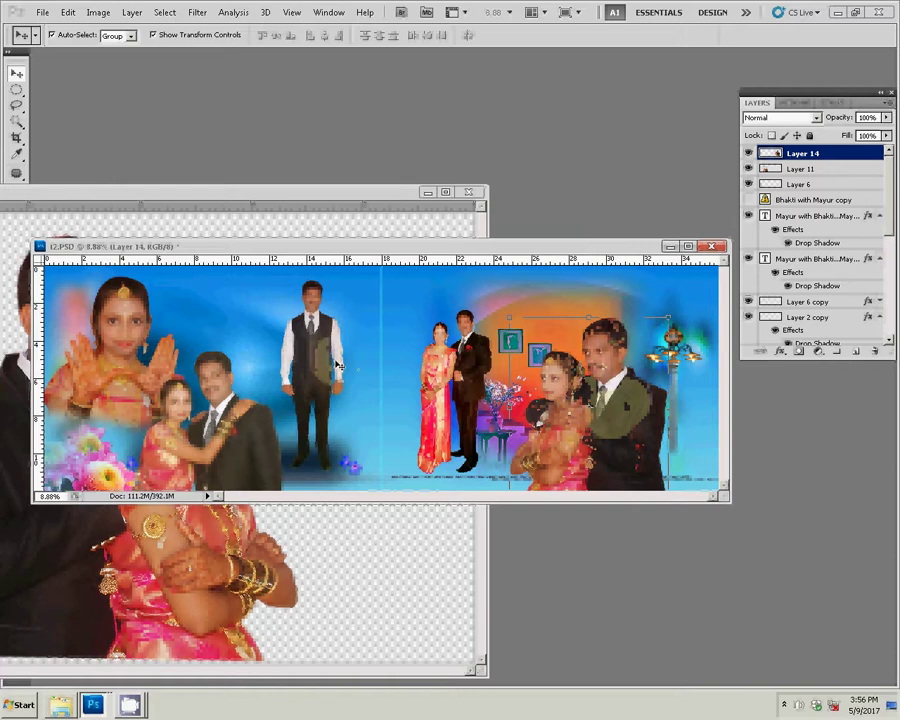
key("ctrl+shift+s")
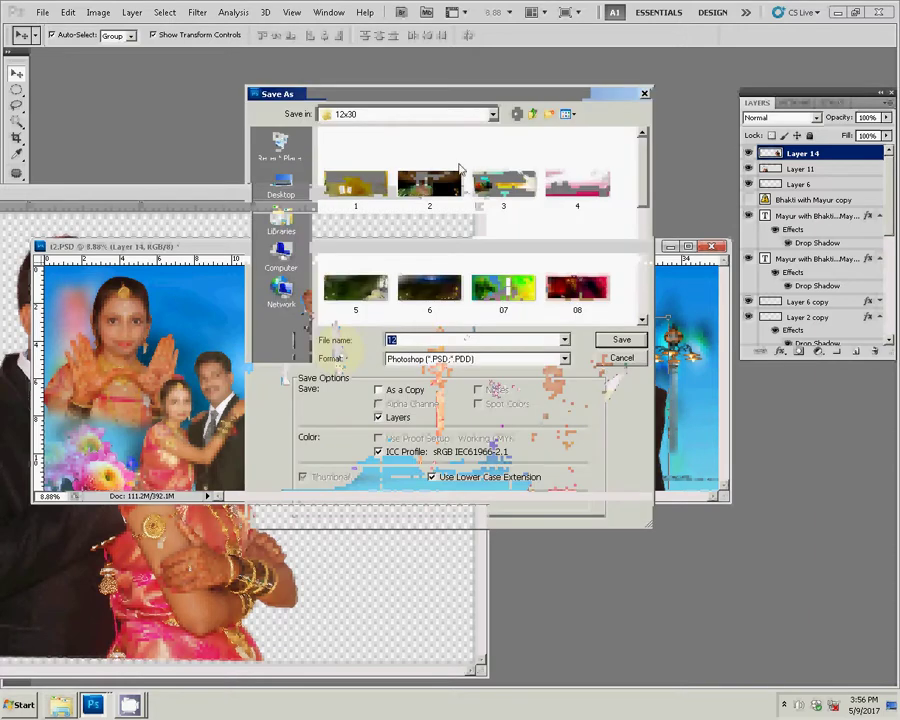
- Browse the Save As dialog to the k5 folder on Local Disk (I:)
left_click(280, 258)
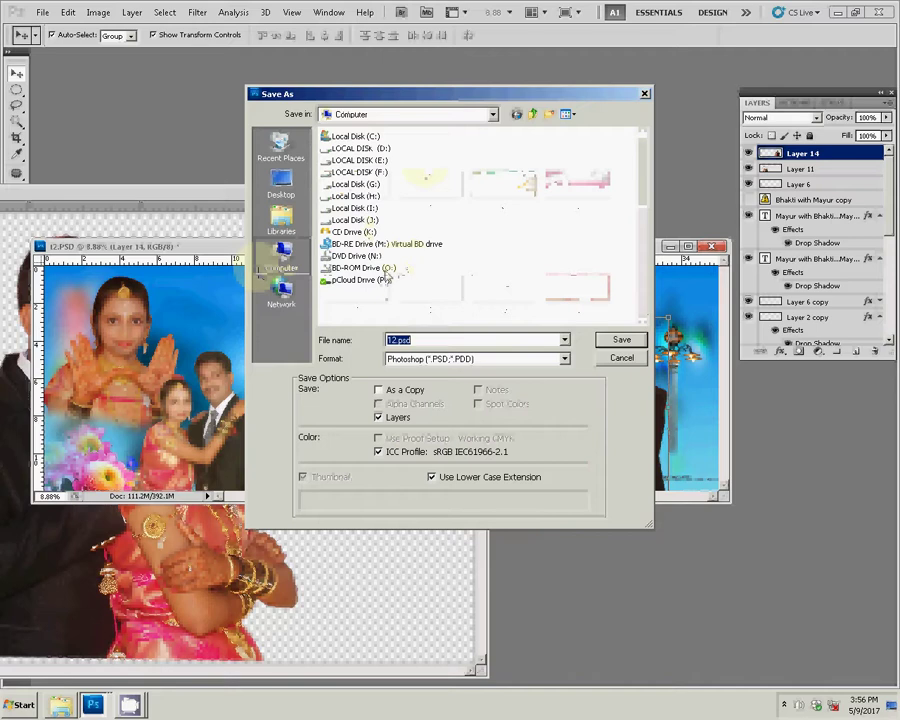
left_click(373, 185)
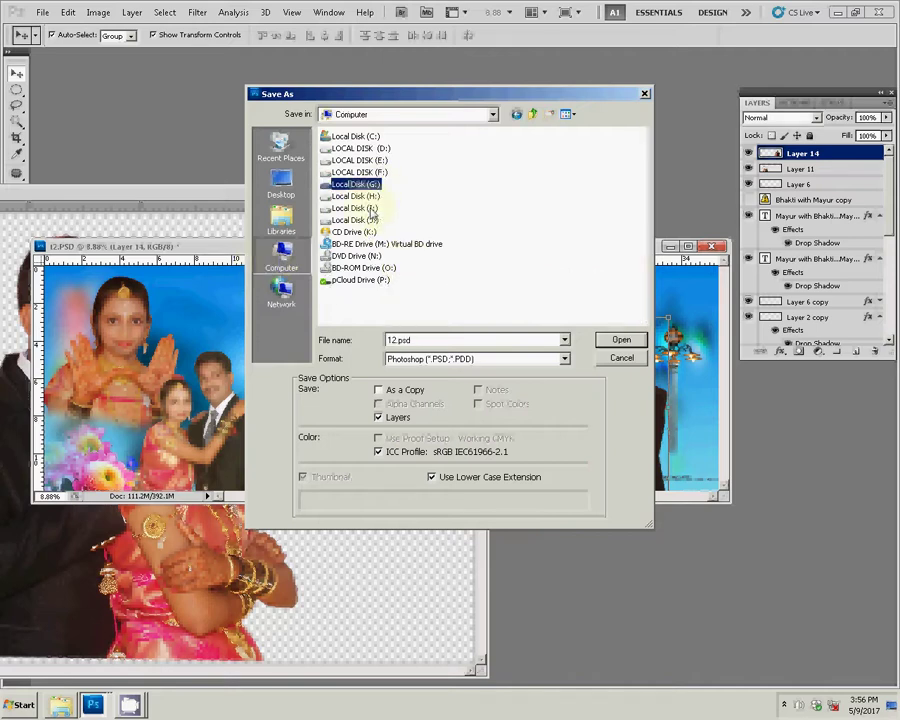
left_click(368, 208)
left_click(621, 342)
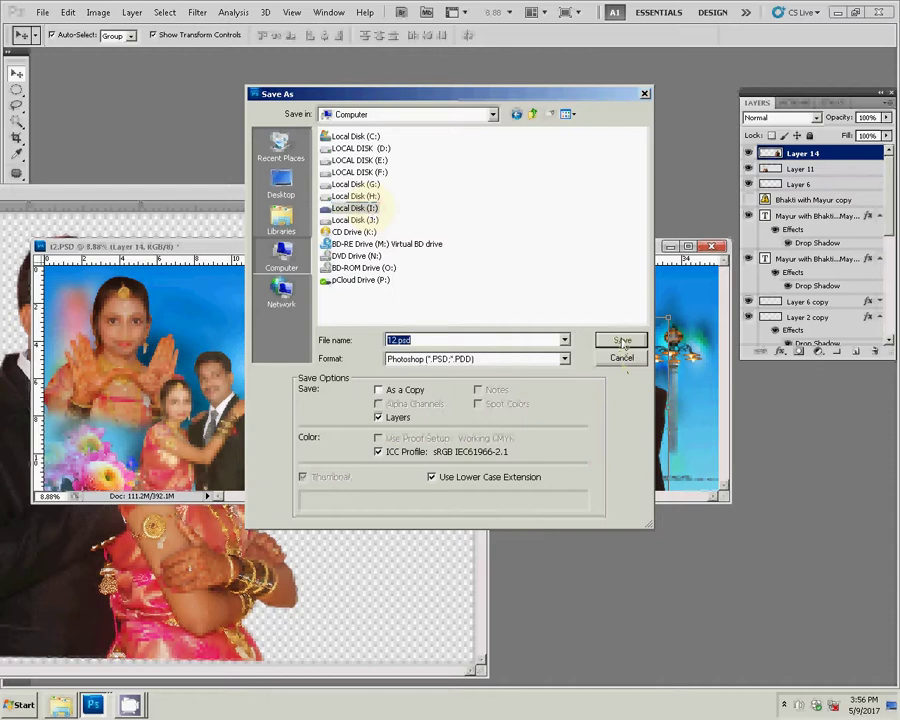
left_click(464, 148)
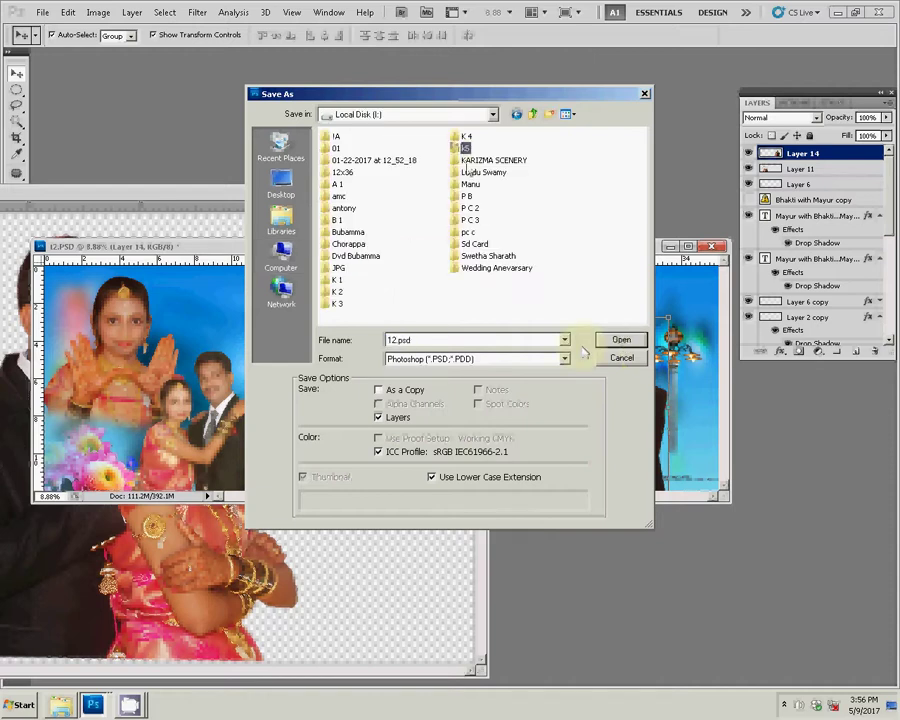
left_click(621, 340)
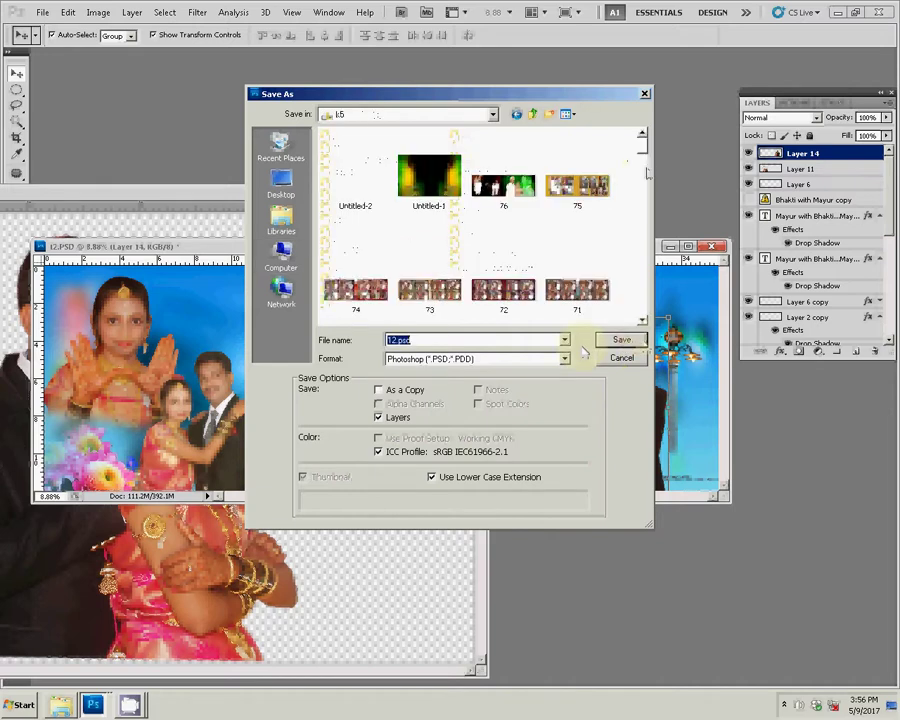
- Save the spread as 014 in Photoshop format with layers, then save again
mouse_move(642, 145)
left_mouse_down()
mouse_move(645, 320)
mouse_move(645, 272)
mouse_move(639, 292)
left_mouse_up()
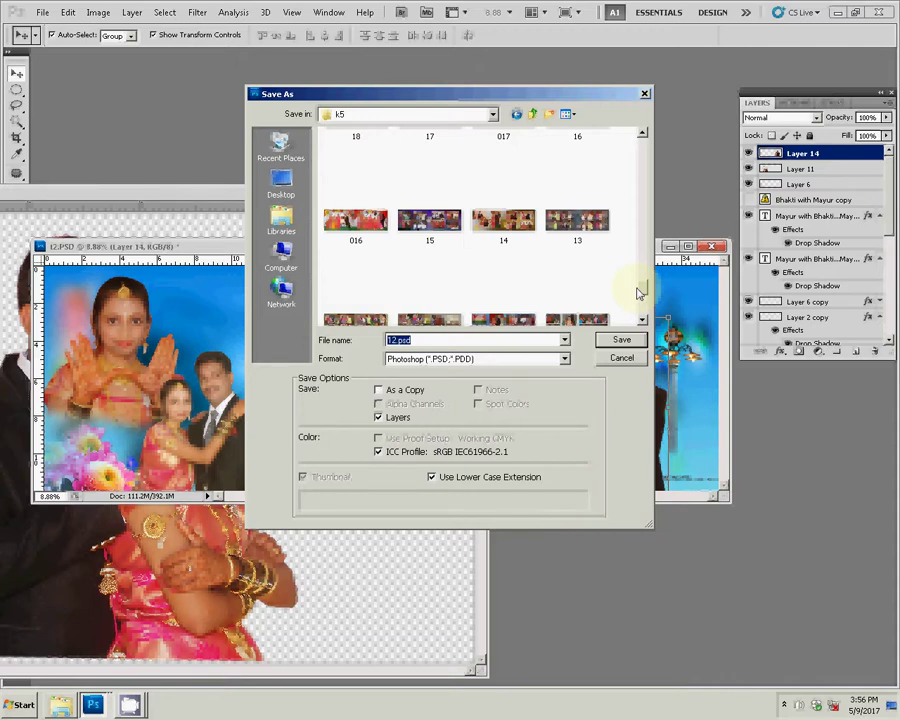
left_click_drag(639, 292, 636, 287)
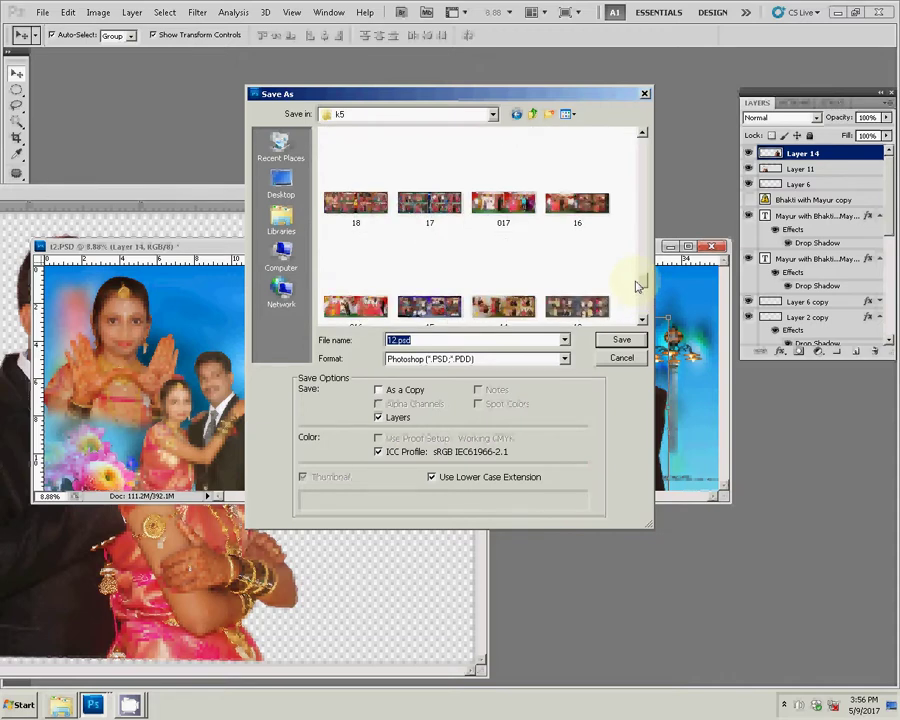
scroll(638, 287, "up", 1)
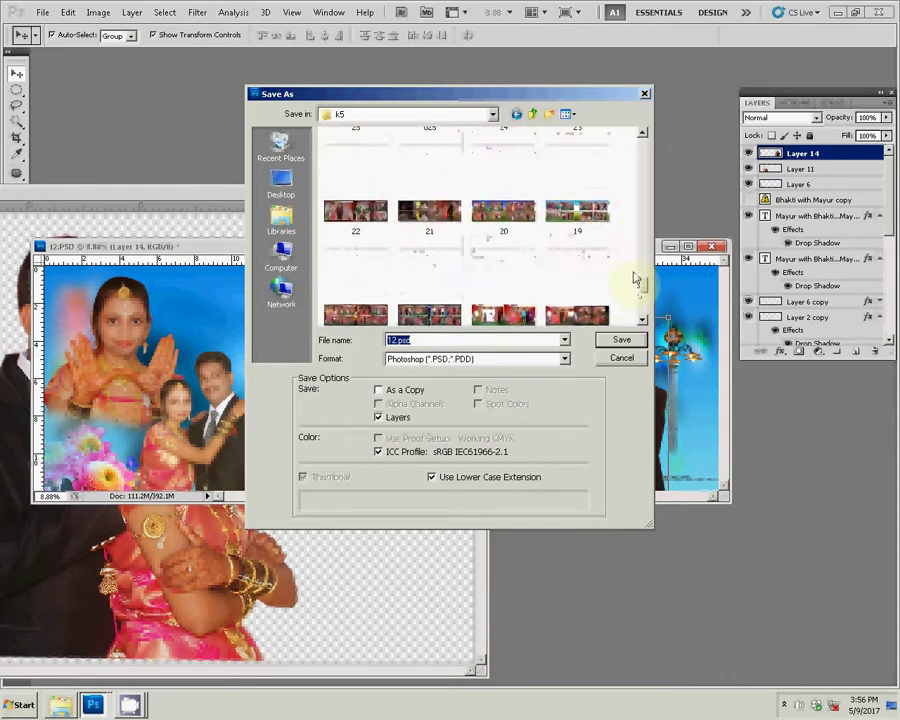
scroll(637, 285, "up", 2)
scroll(635, 282, "down", 1)
scroll(637, 285, "down", 3)
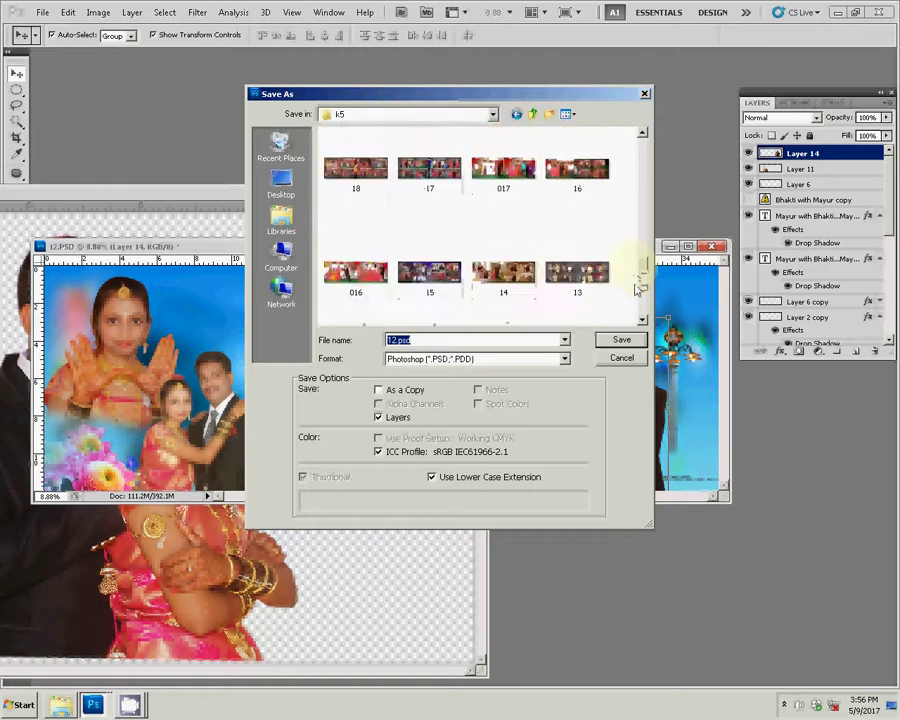
scroll(637, 286, "down", 2)
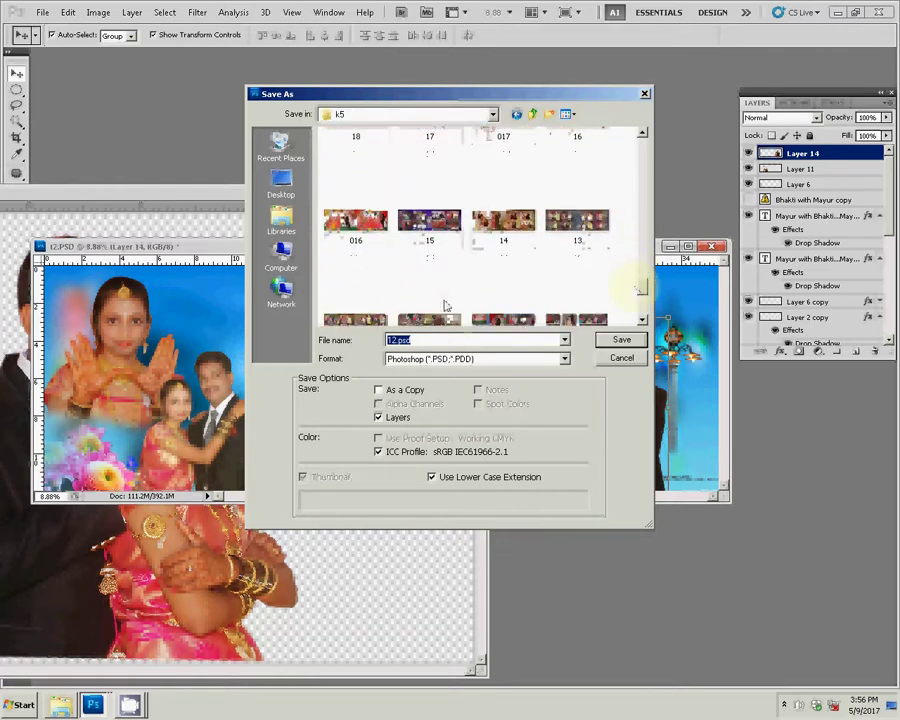
type("014")
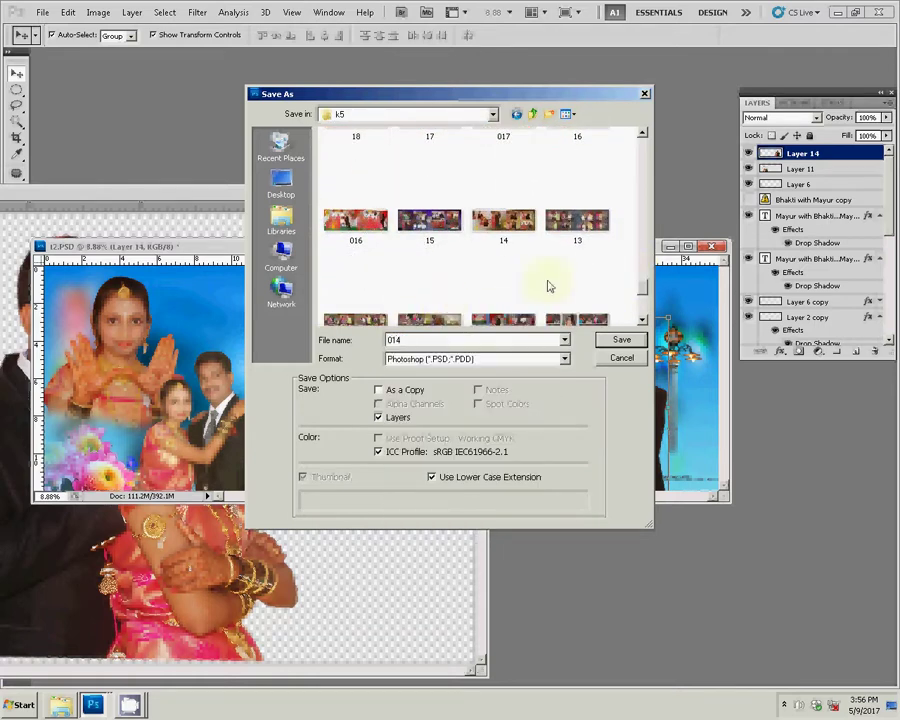
left_click(622, 341)
left_click(603, 223)
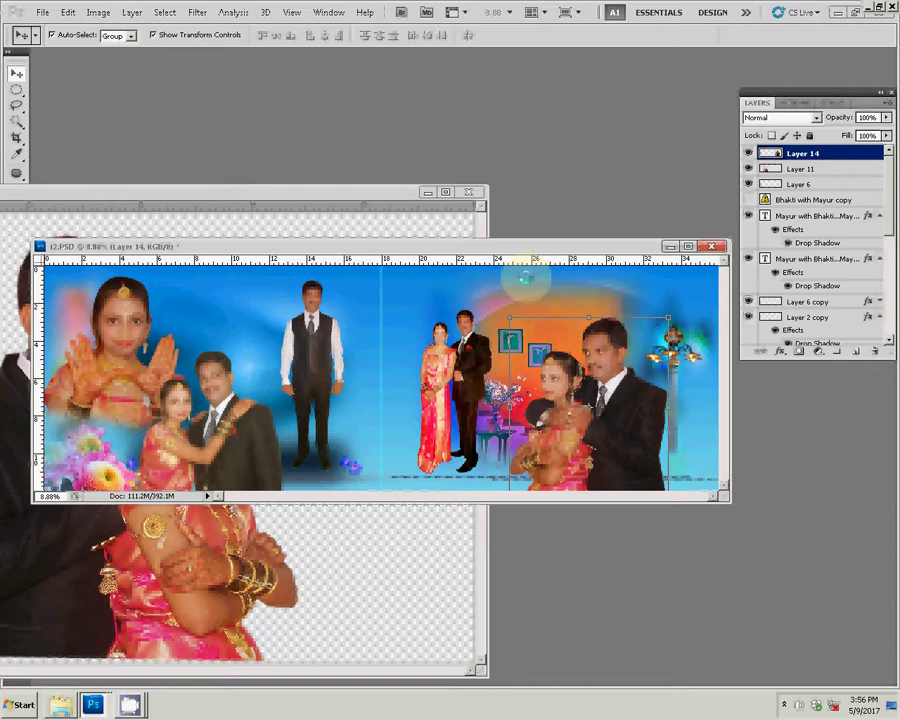
key("ctrl+s")
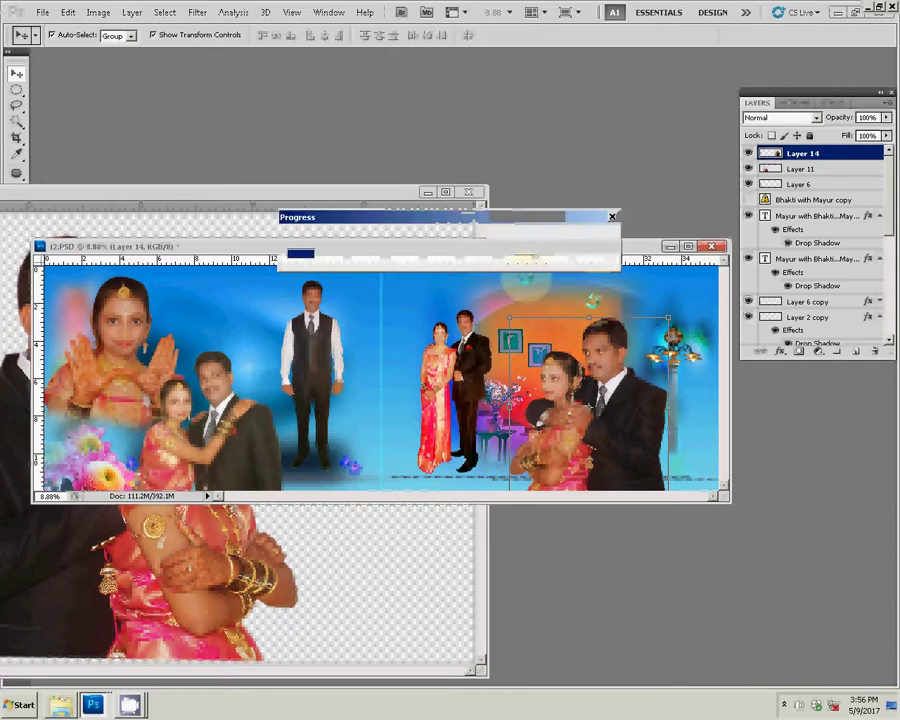
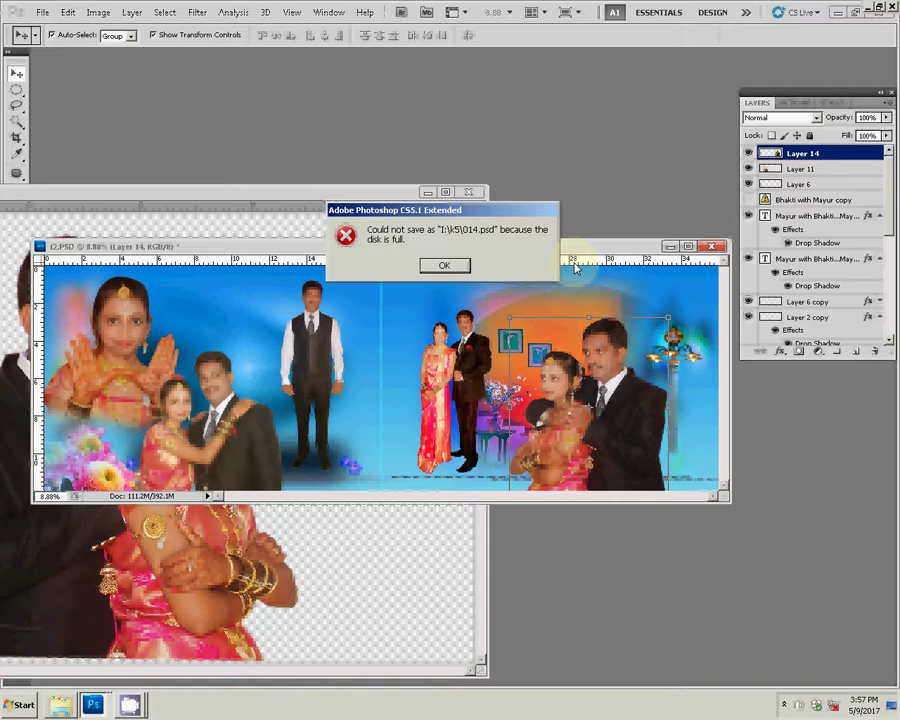
- Dismiss the disk-full error for J:\k5\014.psd and bring up Save As again
left_click(444, 265)
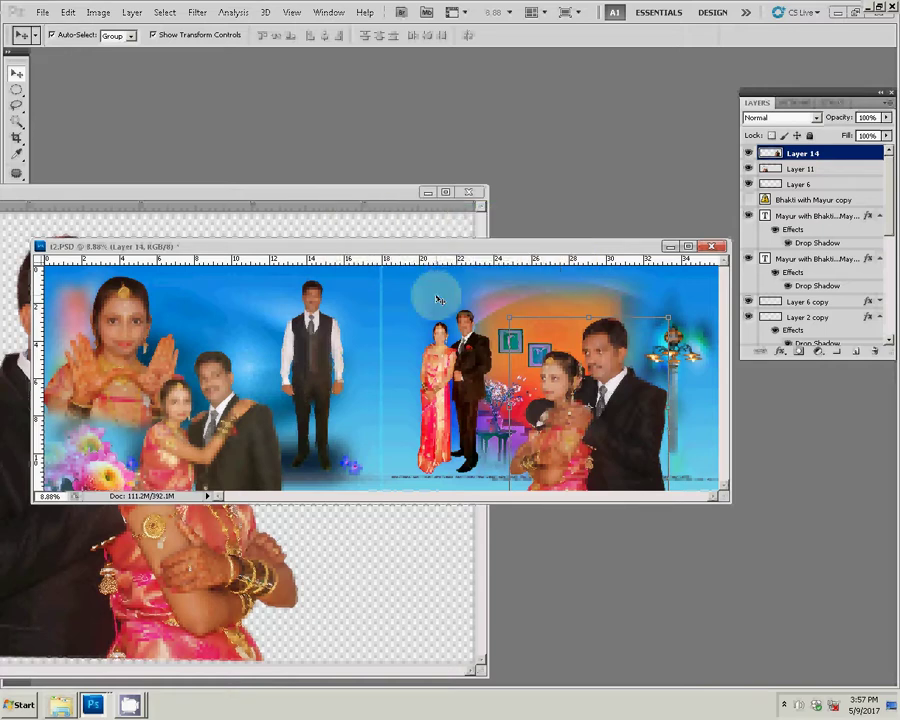
key("ctrl+shift+s")
- Save the collage under the name 014 in the k5 folder on Local Disk (J:)
left_click(533, 113)
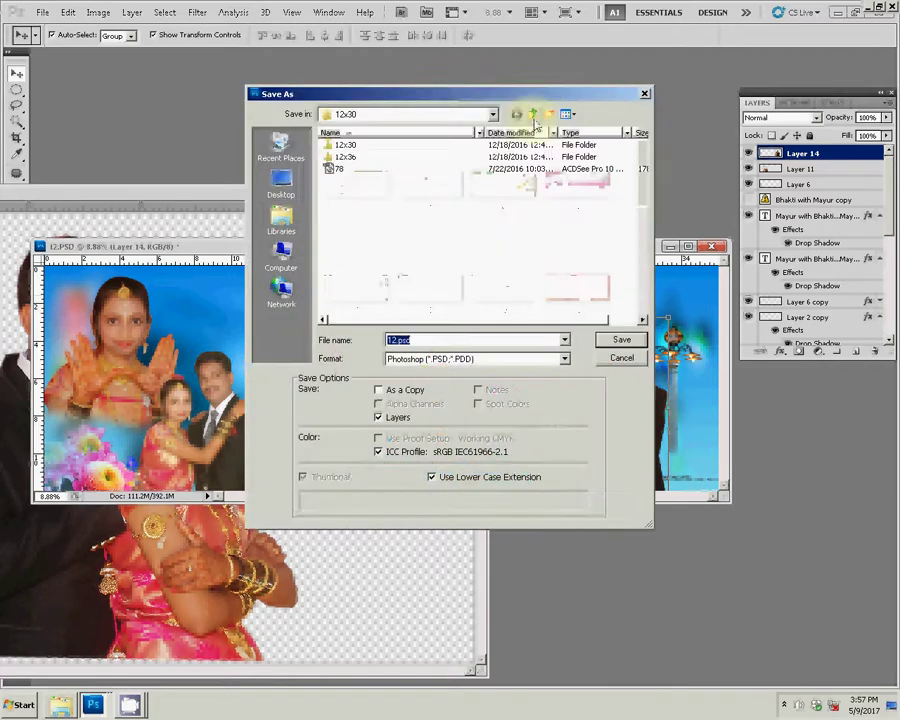
left_click(281, 258)
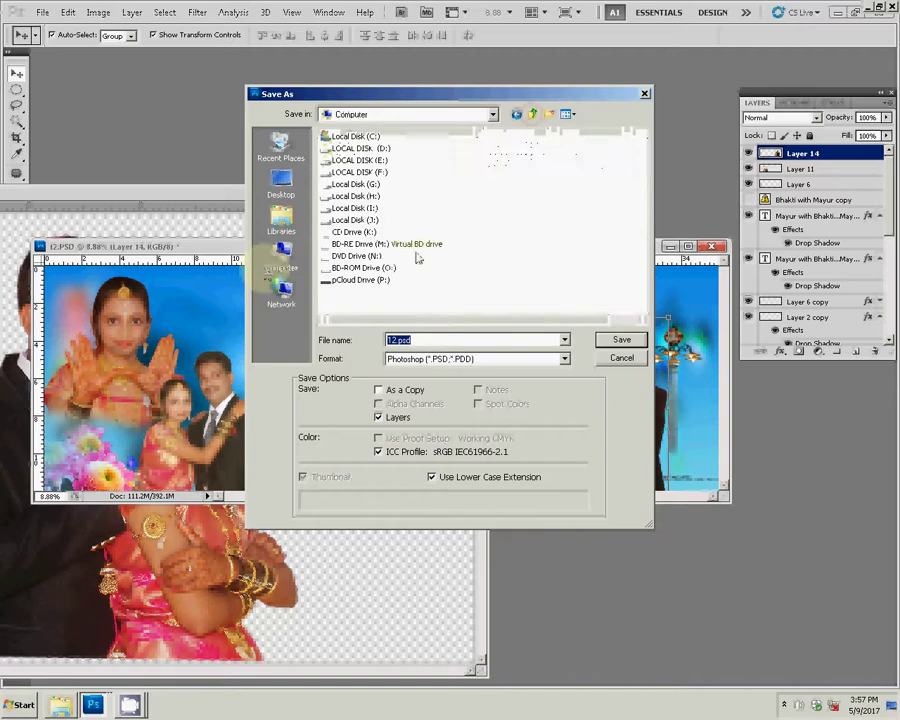
left_click(362, 219)
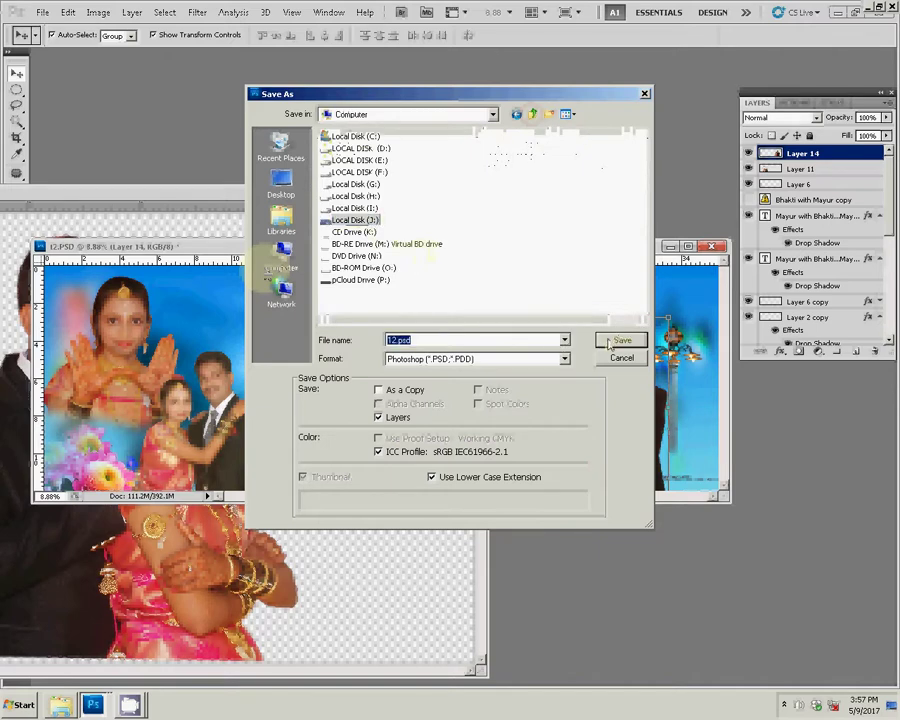
left_click(609, 342)
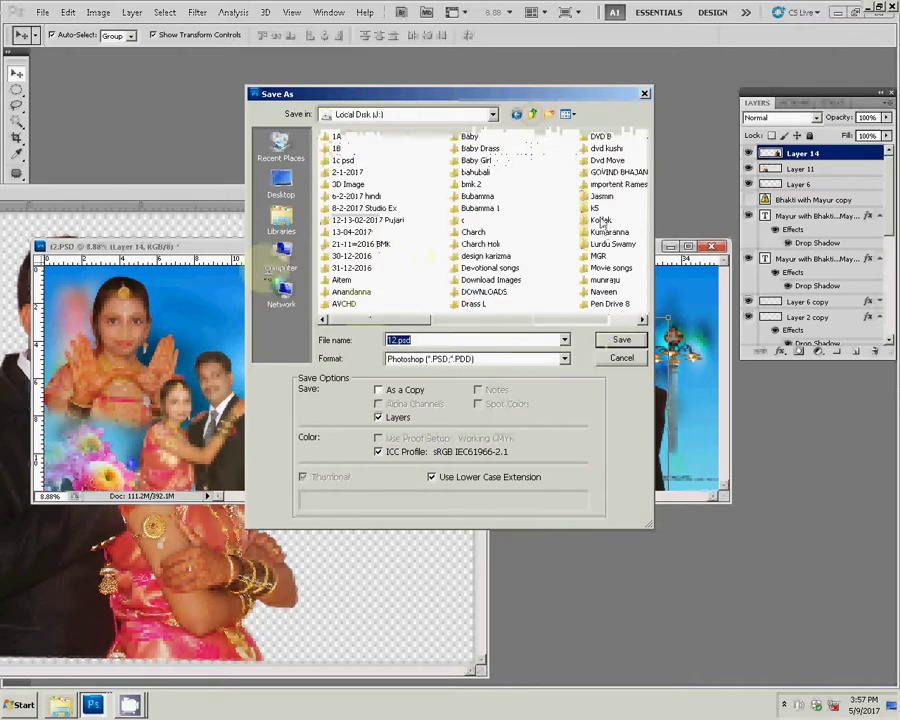
double_click(597, 208)
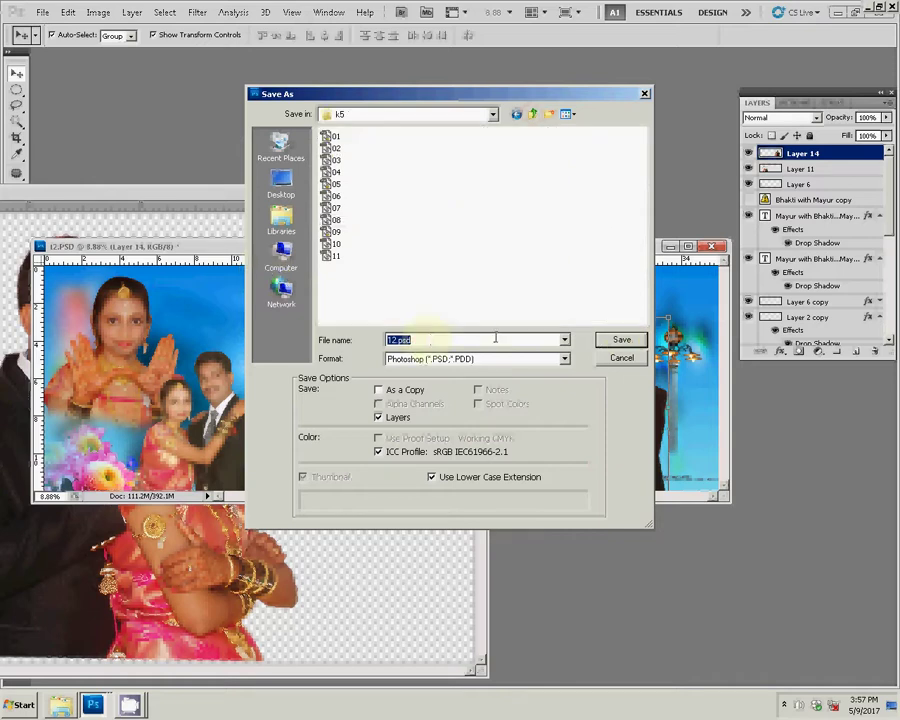
type("014")
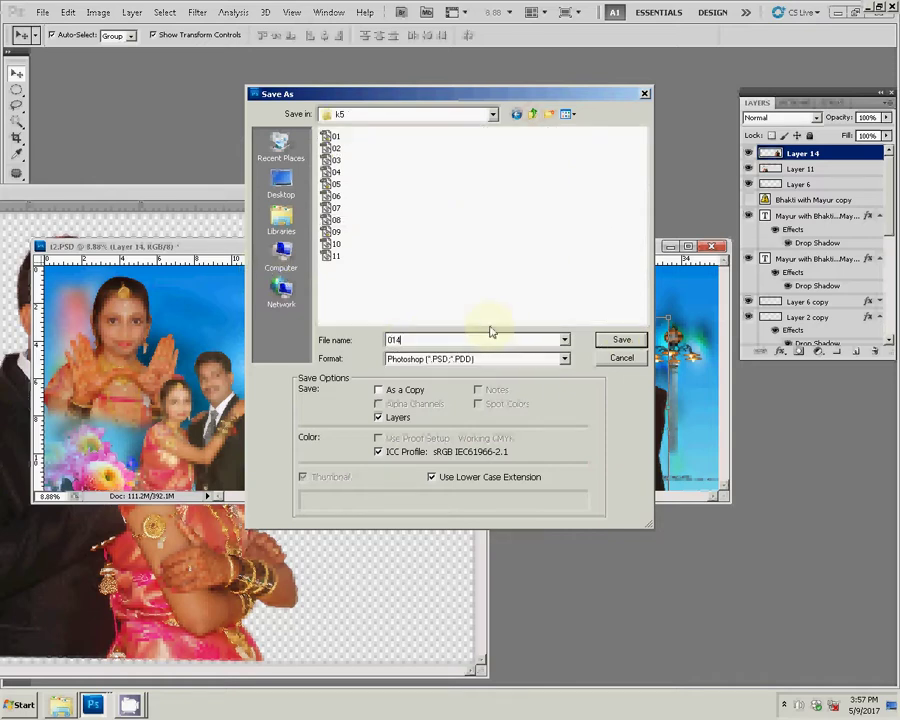
left_click(621, 339)
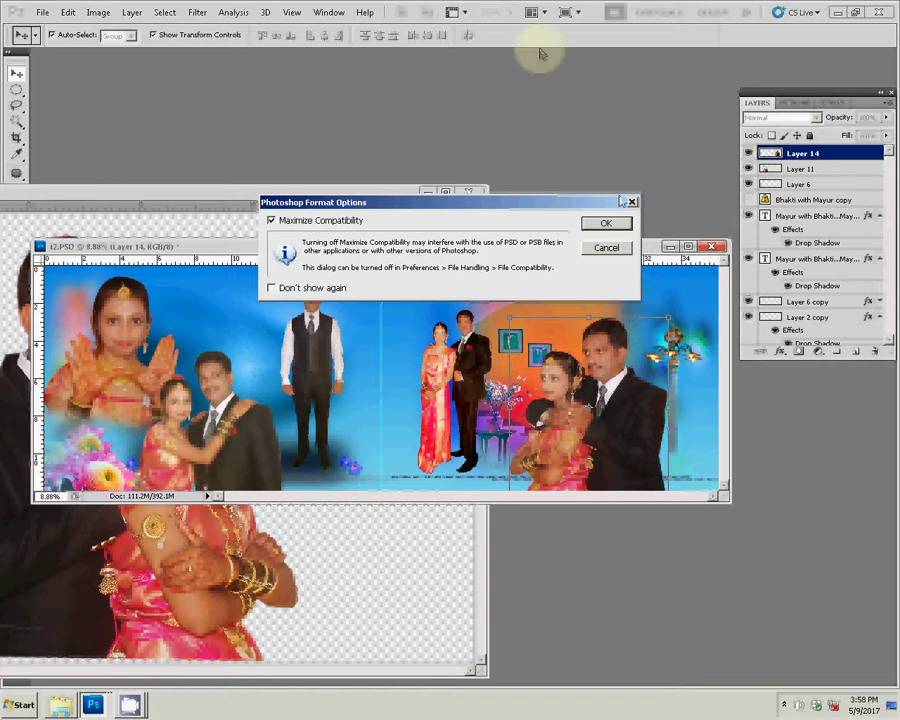
- Accept the PSD options with Maximize Compatibility, then close Photoshop and the psd folder window
key("Return")
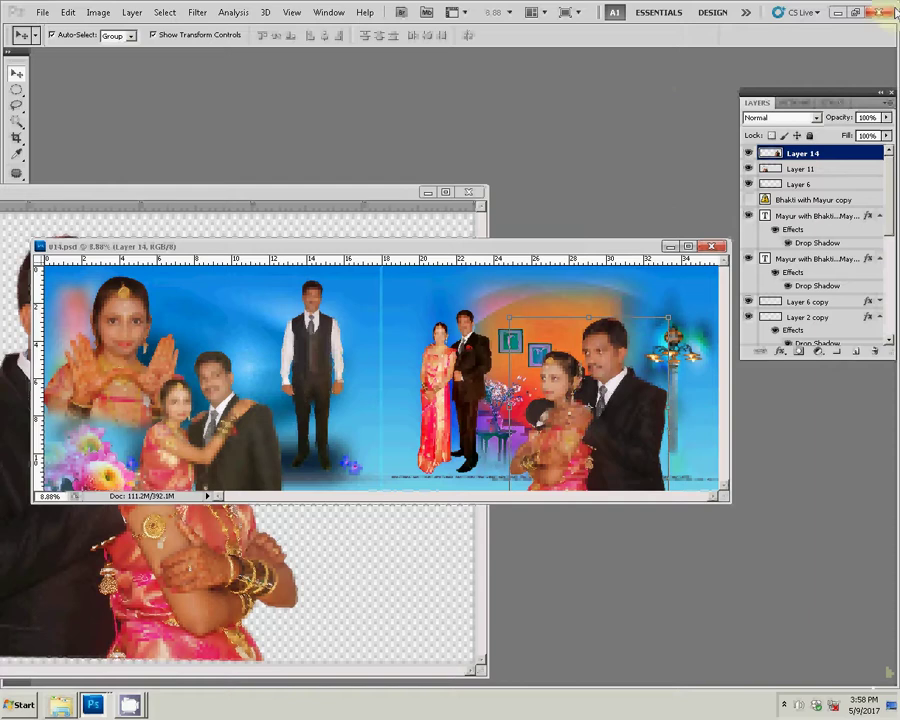
double_click(800, 153)
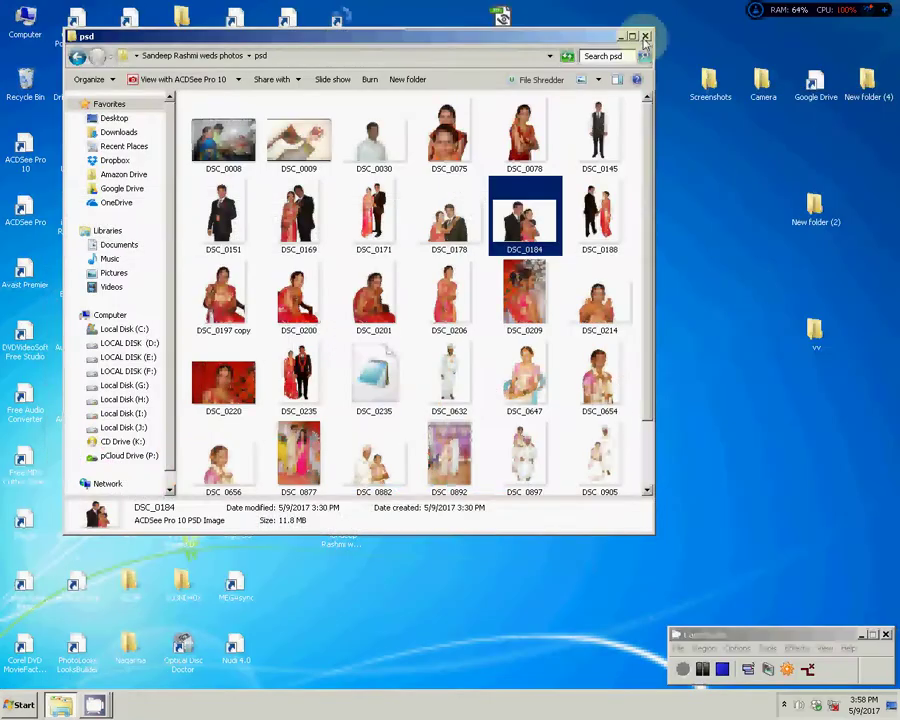
left_click(645, 37)
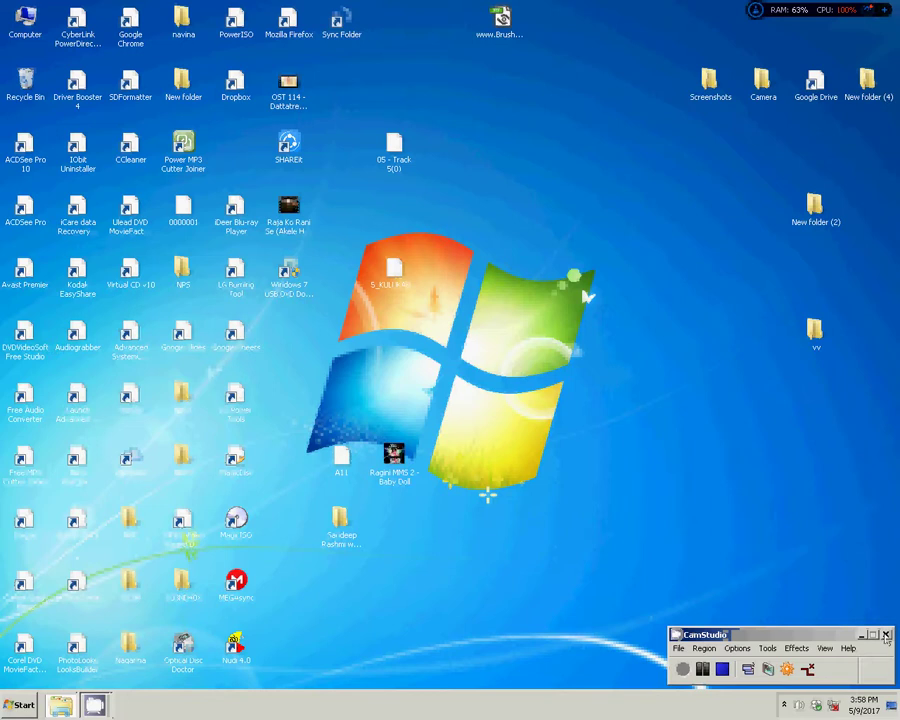